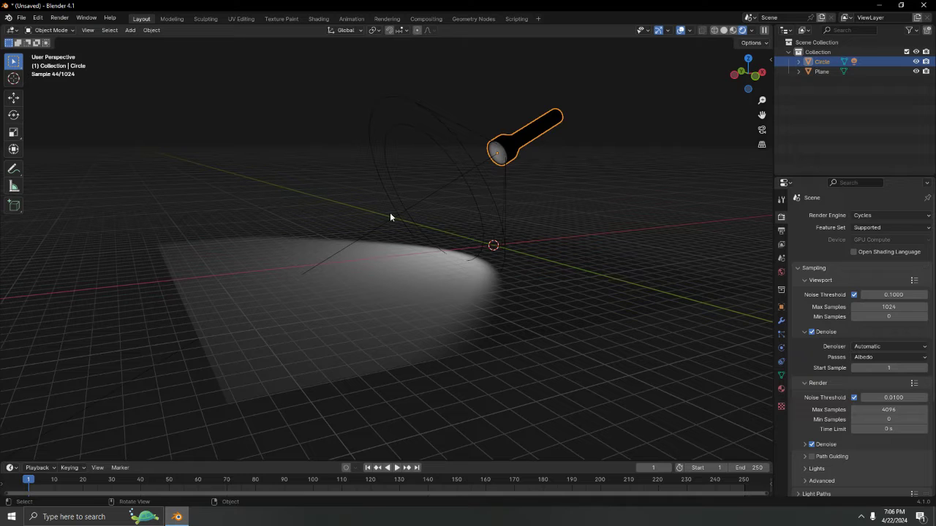
- Create a new General file and delete all the default objects from the scene
{"action": "key", "text": "ctrl+n"}
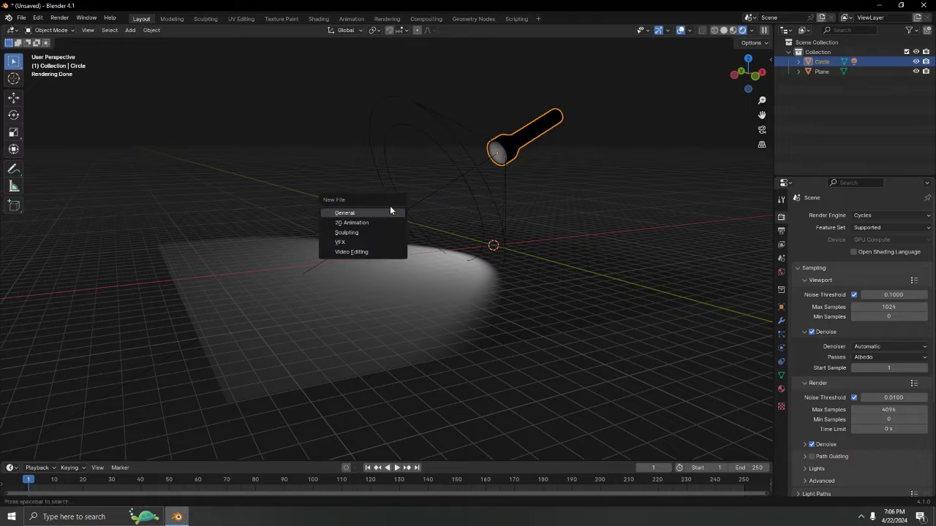
{"action": "left_click", "coordinate": [389, 212]}
{"action": "left_click", "coordinate": [497, 282]}
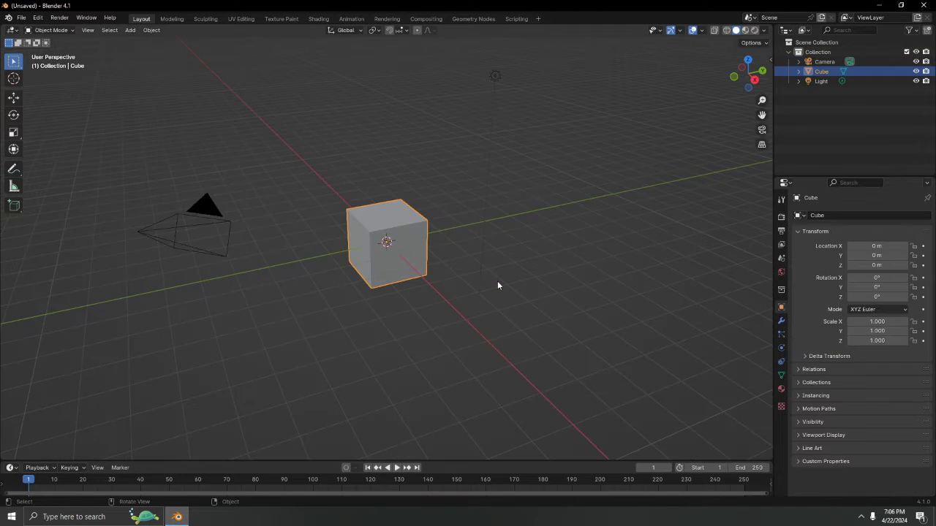
{"action": "middle_click_drag", "start_coordinate": [272, 217], "coordinate": [328, 246]}
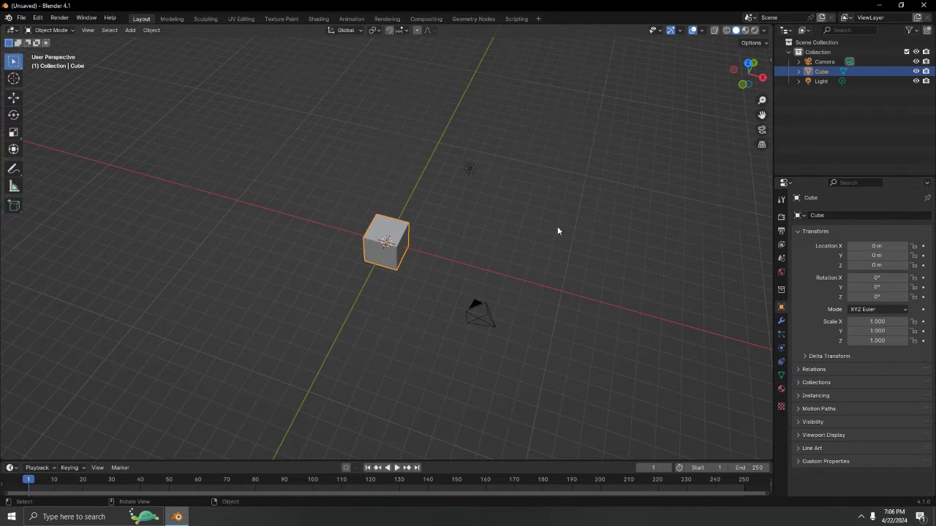
{"action": "middle_click_drag", "start_coordinate": [557, 230], "coordinate": [571, 183]}
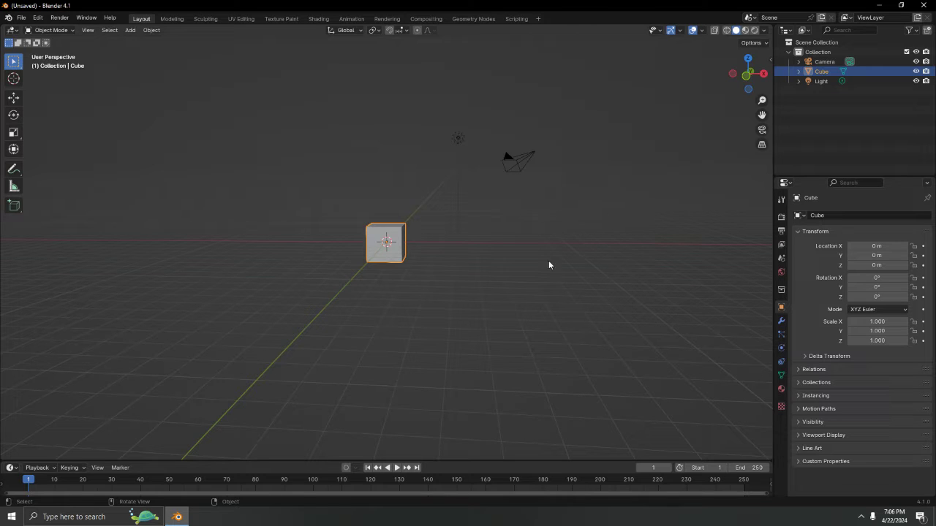
{"action": "key", "text": "a"}
{"action": "key", "text": "Delete"}
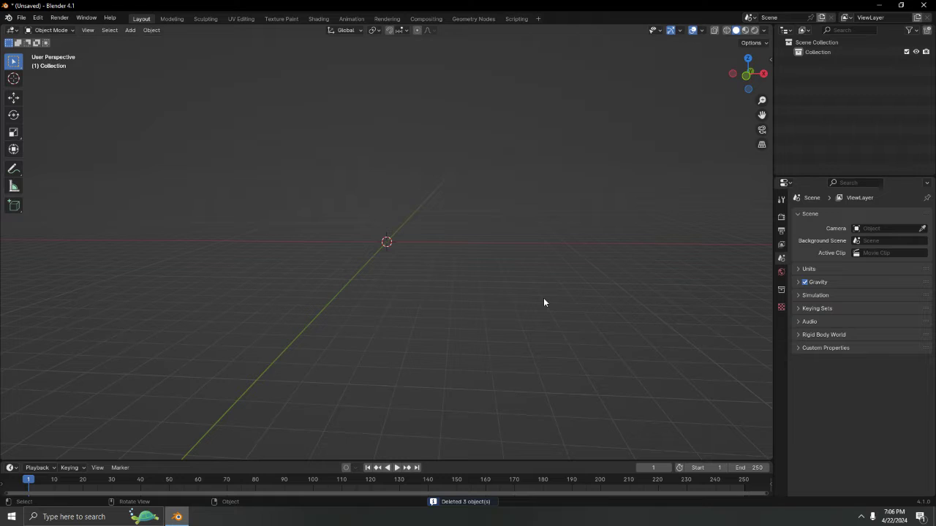
- Enable the Screencast Keys display for the viewport
{"action": "key", "text": "n"}
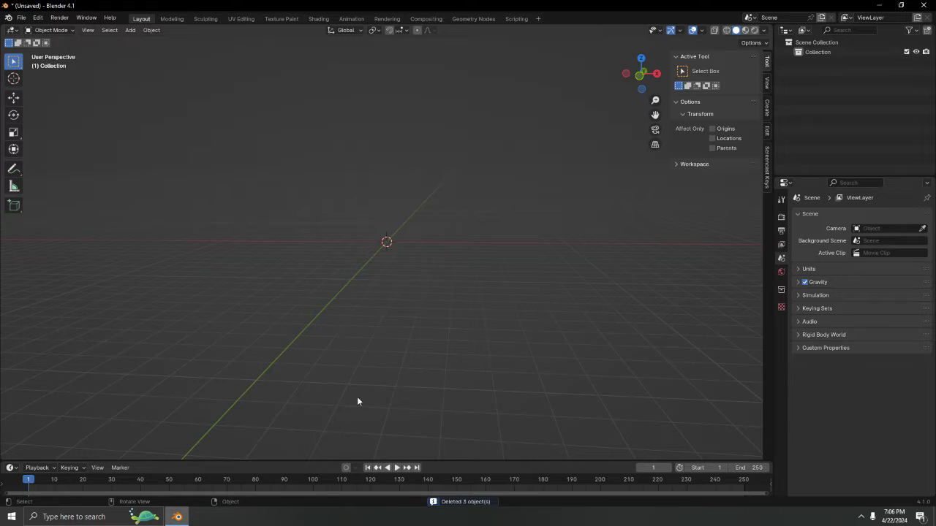
{"action": "left_click", "coordinate": [768, 151]}
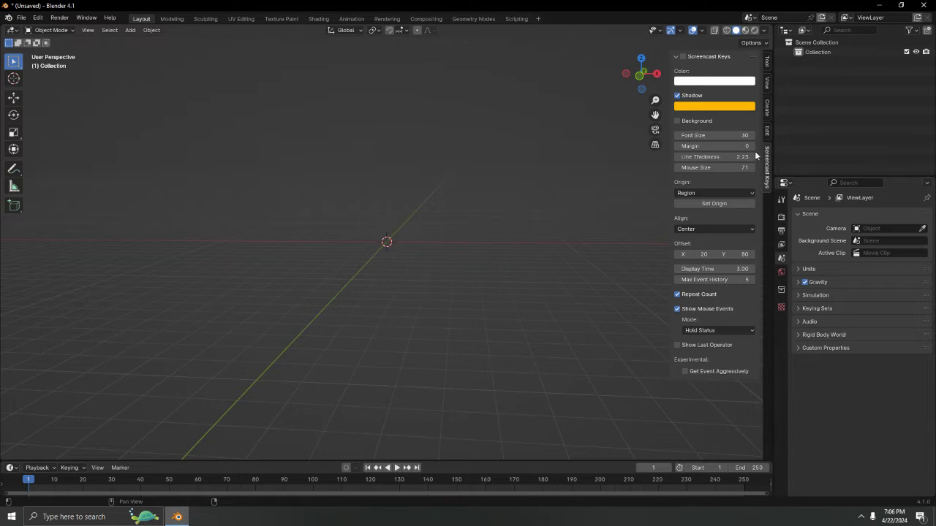
{"action": "key", "text": "n"}
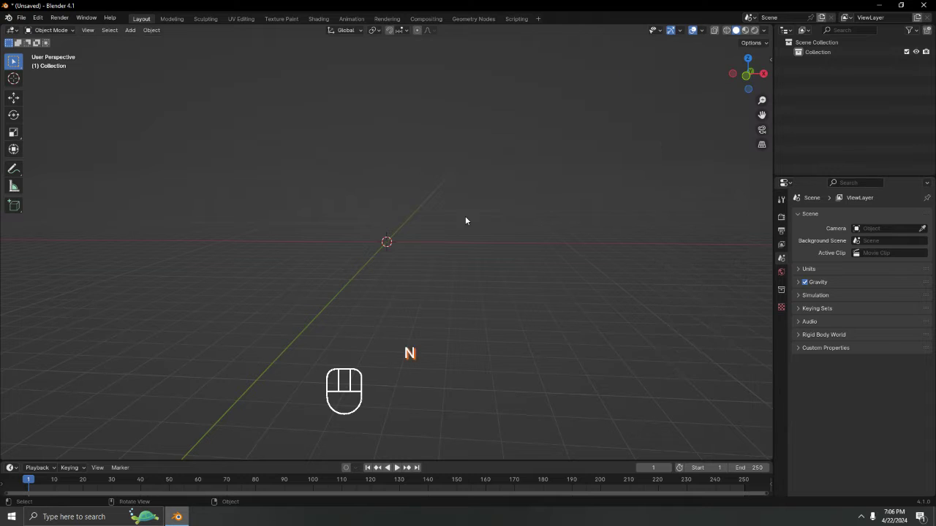
- Add a circle mesh at the world origin, working in the front orthographic view
{"action": "middle_click_drag", "start_coordinate": [465, 215], "coordinate": [400, 238]}
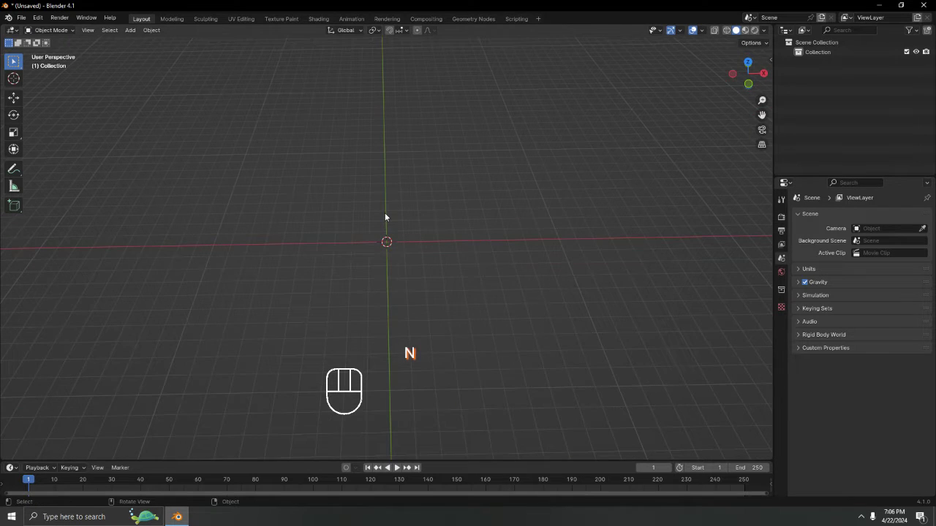
{"action": "key", "text": "KP_1"}
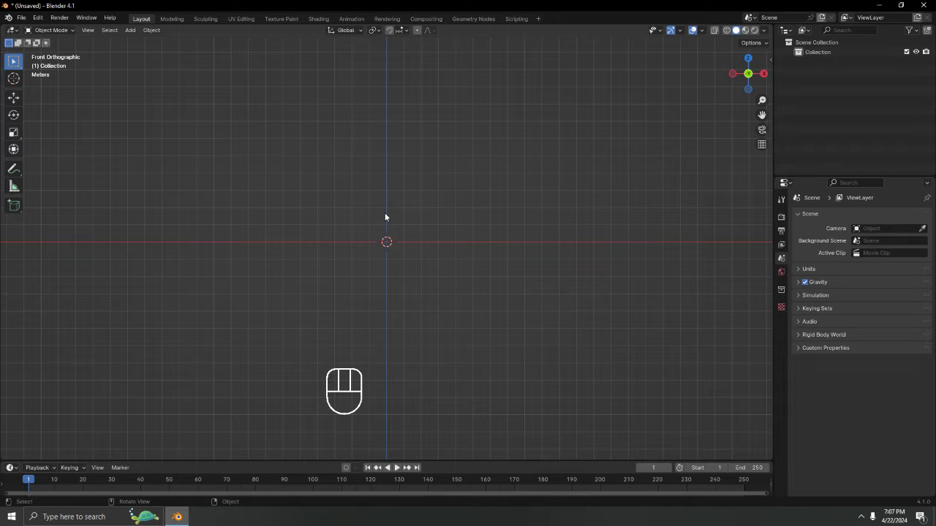
{"action": "key", "text": "shift+a"}
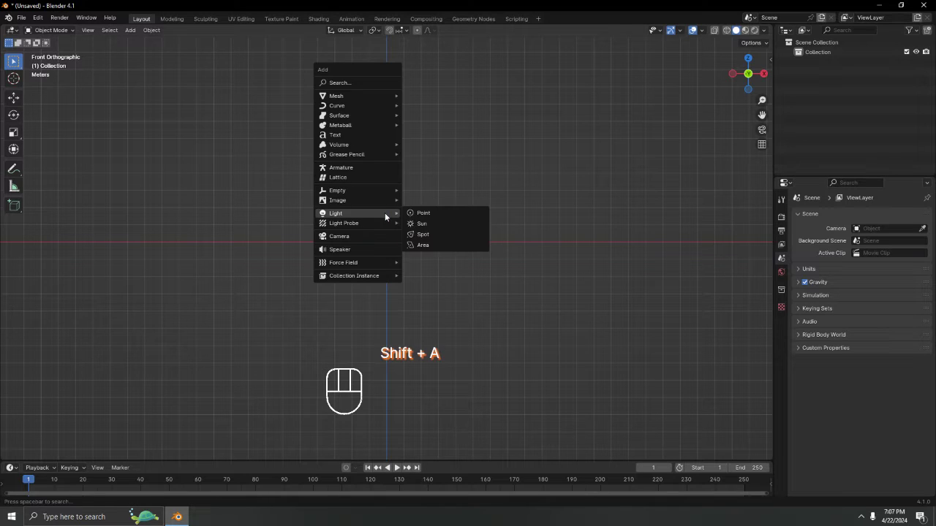
{"action": "mouse_move", "coordinate": [365, 97]}
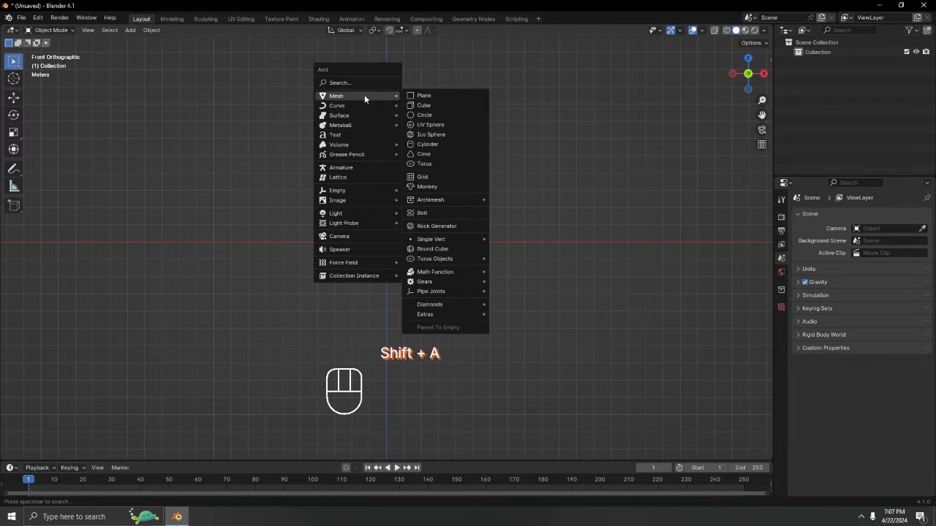
{"action": "left_click", "coordinate": [440, 114]}
{"action": "scroll", "coordinate": [442, 179], "scroll_direction": "up", "scroll_amount": 5}
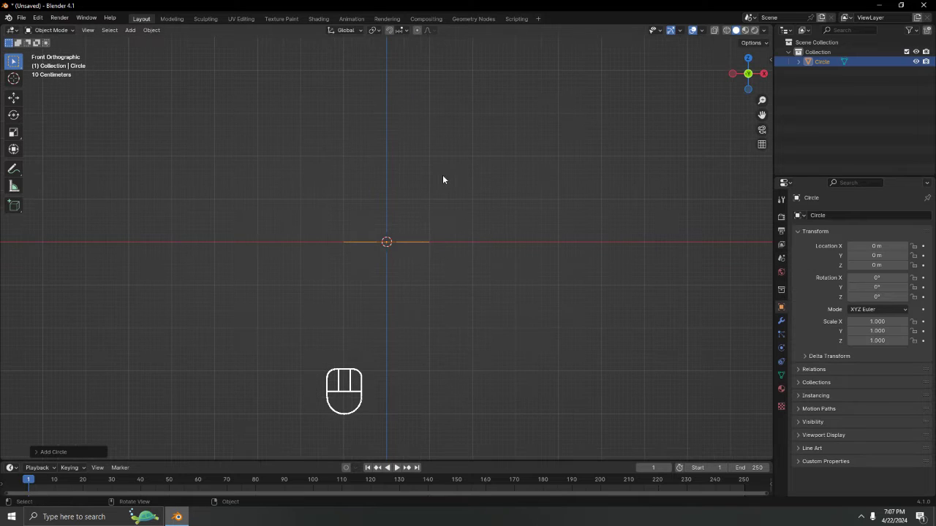
{"action": "key", "text": "shift+a"}
{"action": "mouse_move", "coordinate": [442, 177]}
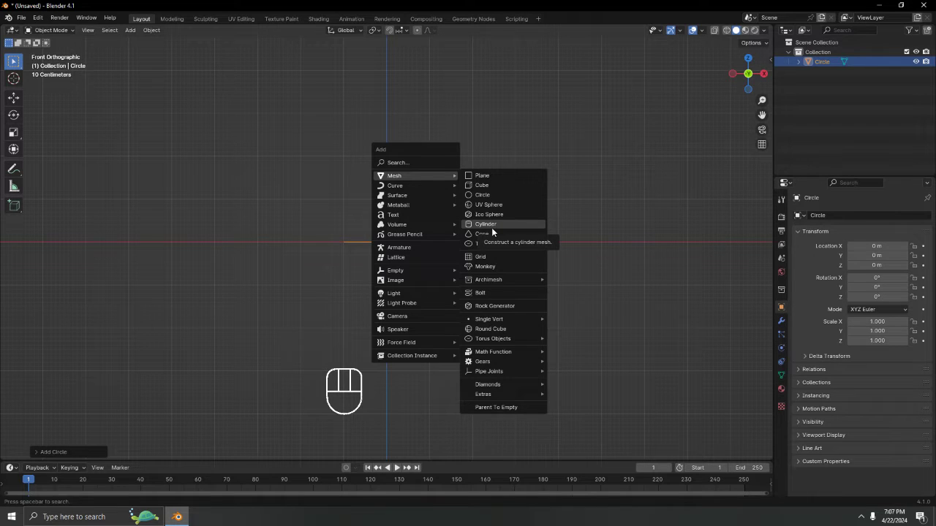
{"action": "middle_click_drag", "start_coordinate": [562, 201], "coordinate": [523, 212]}
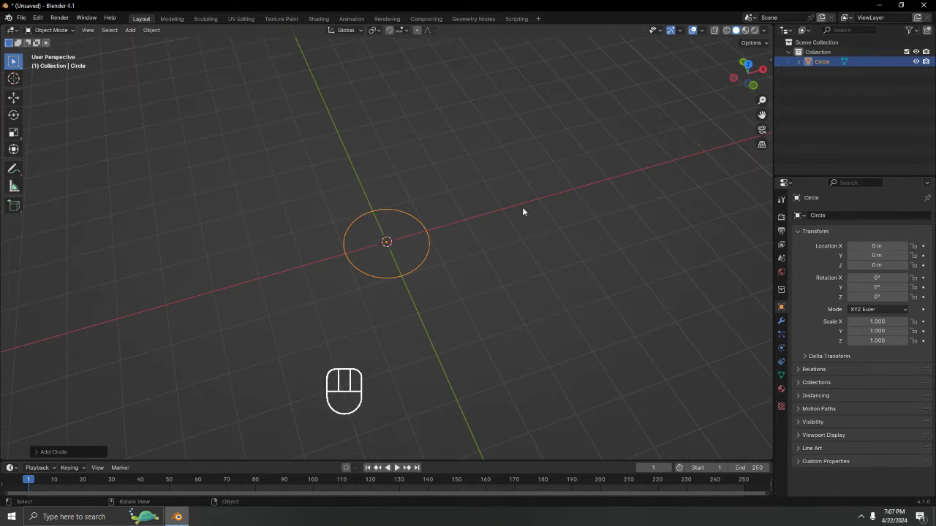
- In Edit Mode with snapping enabled, extrude the circle about 1.1 m straight down in front view to form the flashlight head
{"action": "key", "text": "KP_1"}
{"action": "key", "text": "Tab"}
{"action": "scroll", "coordinate": [522, 207], "scroll_direction": "up", "scroll_amount": 1}
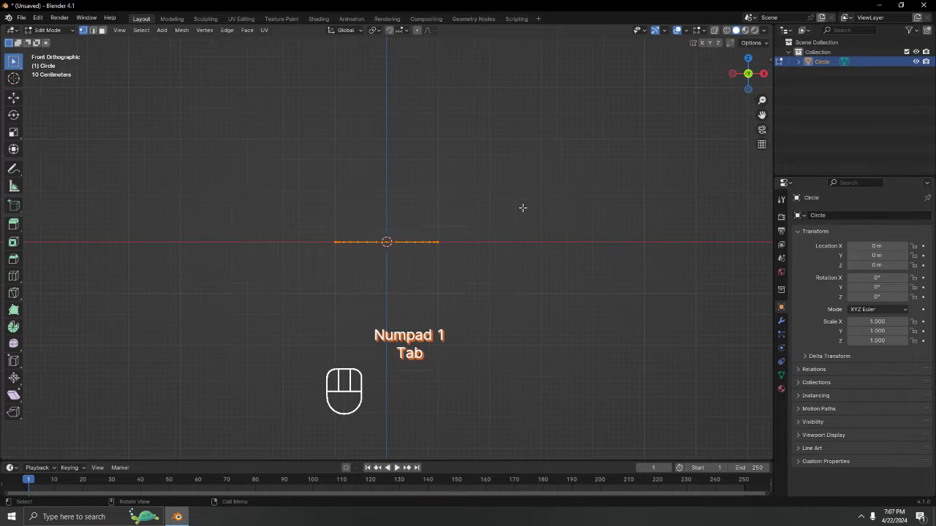
{"action": "middle_click_drag", "start_coordinate": [522, 207], "coordinate": [490, 124], "text": "shift"}
{"action": "scroll", "coordinate": [514, 179], "scroll_direction": "up", "scroll_amount": 3}
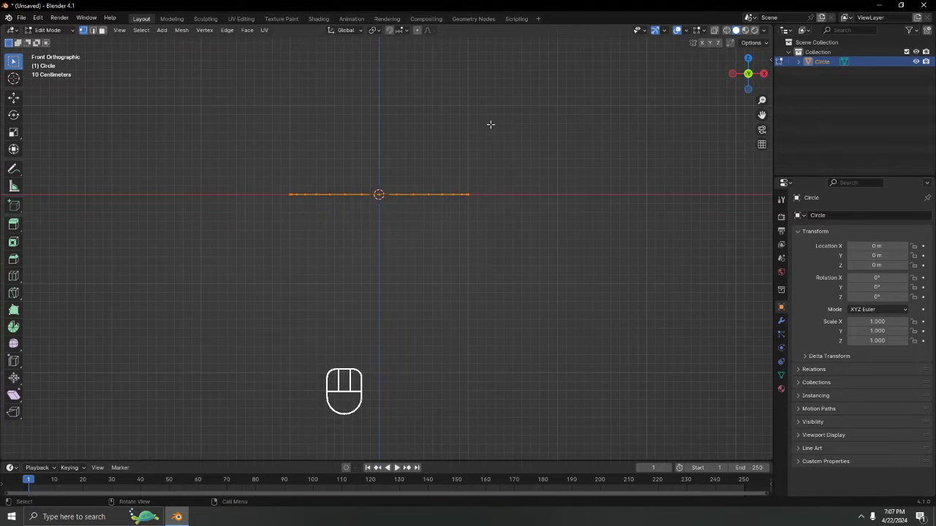
{"action": "left_click", "coordinate": [389, 31]}
{"action": "middle_click_drag", "start_coordinate": [476, 171], "coordinate": [499, 130], "text": "shift"}
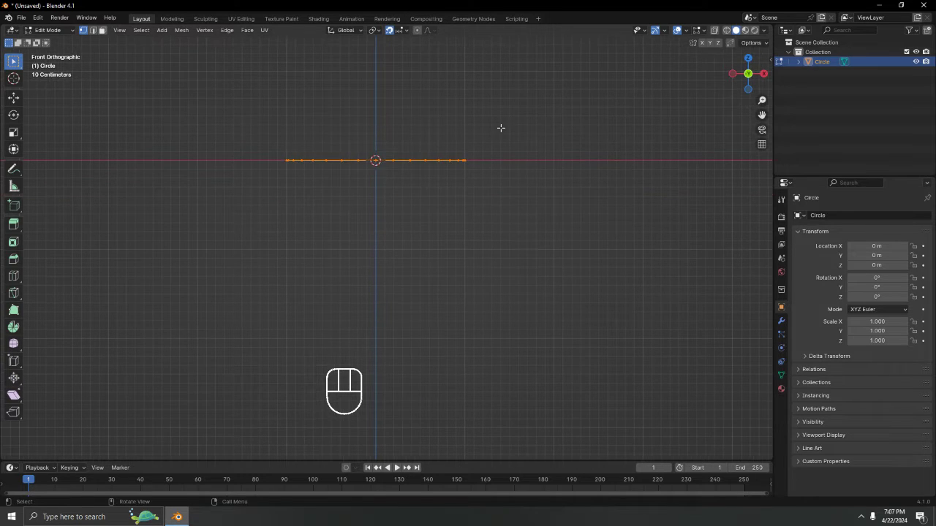
{"action": "key", "text": "e"}
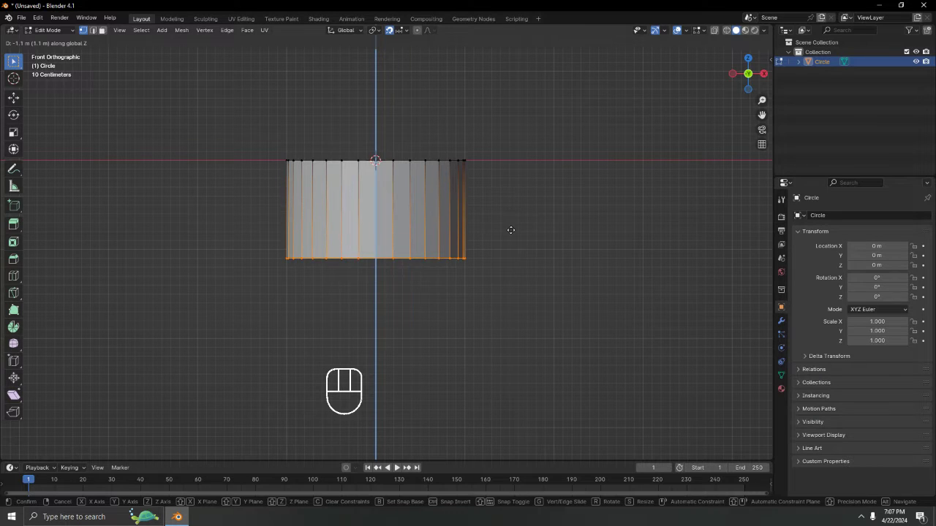
{"action": "left_click", "coordinate": [509, 231]}
- Extrude the lower edge loop farther down and scale it to about 0.56 to form the tapered neck
{"action": "middle_click_drag", "start_coordinate": [569, 307], "coordinate": [563, 208], "text": "shift"}
{"action": "key", "text": "e"}
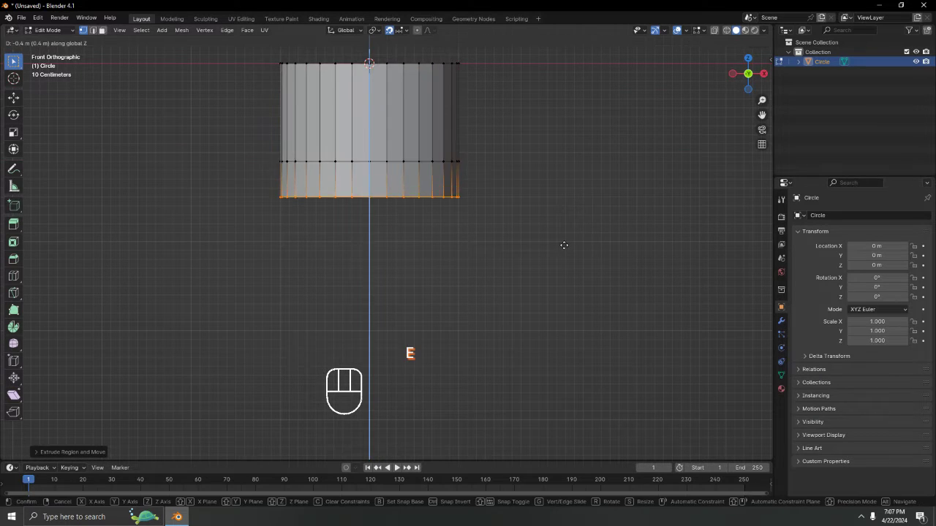
{"action": "key", "text": "s"}
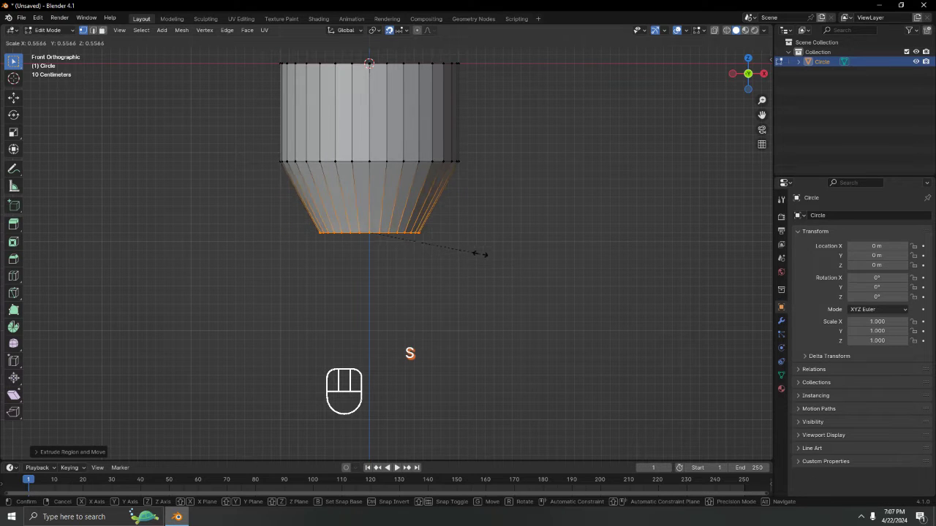
{"action": "left_click", "coordinate": [477, 252]}
- Extrude the narrowed loop about 4.2 m straight down to form the flashlight handle
{"action": "middle_click_drag", "start_coordinate": [476, 251], "coordinate": [481, 147], "text": "shift"}
{"action": "scroll", "coordinate": [480, 147], "scroll_direction": "down", "scroll_amount": 4}
{"action": "key", "text": "e"}
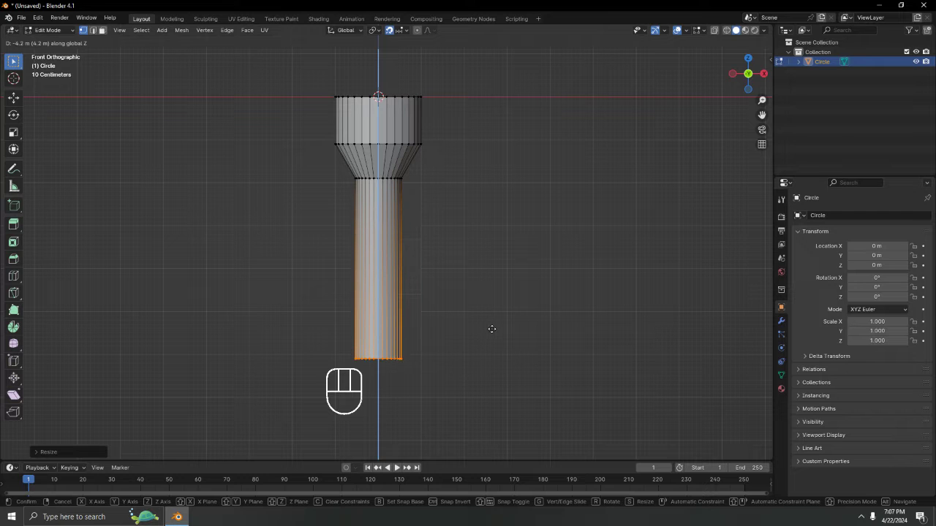
{"action": "left_click", "coordinate": [492, 325]}
- Fill the open lower end of the handle with a face and bevel its edge about 0.1 m with 4 segments
{"action": "middle_click_drag", "start_coordinate": [493, 282], "coordinate": [637, 79]}
{"action": "key", "text": "KP_1"}
{"action": "scroll", "coordinate": [639, 213], "scroll_direction": "up", "scroll_amount": 4}
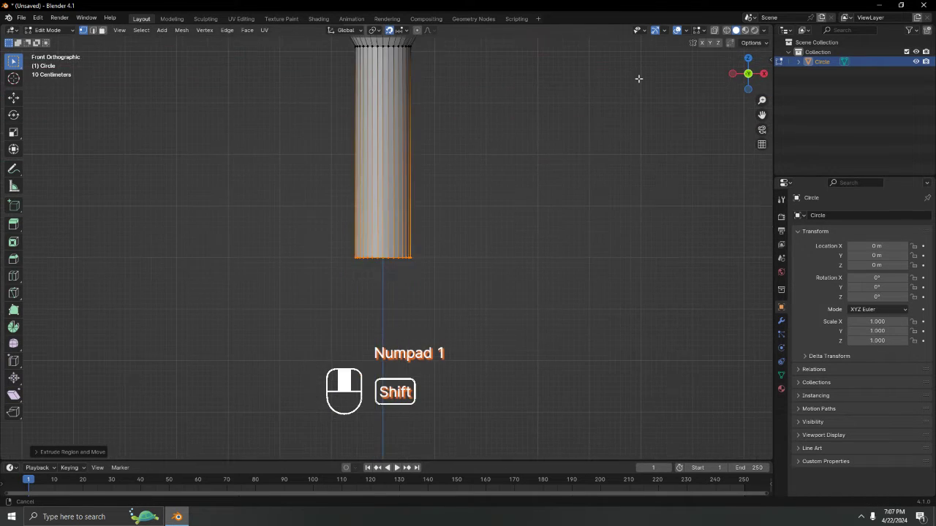
{"action": "scroll", "coordinate": [591, 155], "scroll_direction": "up", "scroll_amount": 2}
{"action": "middle_click_drag", "start_coordinate": [591, 154], "coordinate": [595, 201], "text": "shift"}
{"action": "middle_click_drag", "start_coordinate": [583, 241], "coordinate": [528, 245]}
{"action": "key", "text": "f"}
{"action": "key", "text": "ctrl+b"}
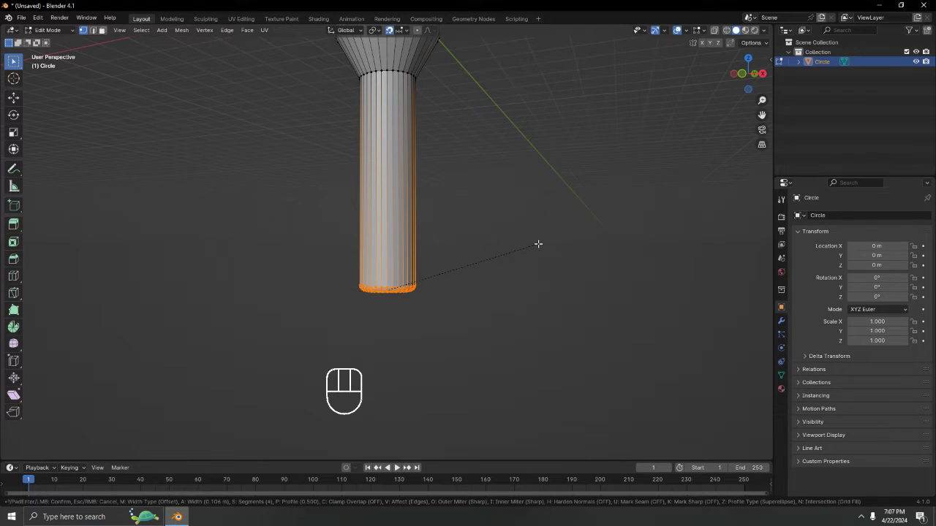
{"action": "left_click", "coordinate": [538, 244]}
{"action": "key", "text": "Tab"}
- Select the edge loop around the open top rim of the flashlight head in edge select mode
{"action": "scroll", "coordinate": [445, 153], "scroll_direction": "down", "scroll_amount": 4}
{"action": "middle_click_drag", "start_coordinate": [445, 153], "coordinate": [413, 314]}
{"action": "scroll", "coordinate": [442, 187], "scroll_direction": "up", "scroll_amount": 7}
{"action": "left_click", "coordinate": [391, 223]}
{"action": "middle_click_drag", "start_coordinate": [391, 223], "coordinate": [387, 260]}
{"action": "key", "text": "Tab"}
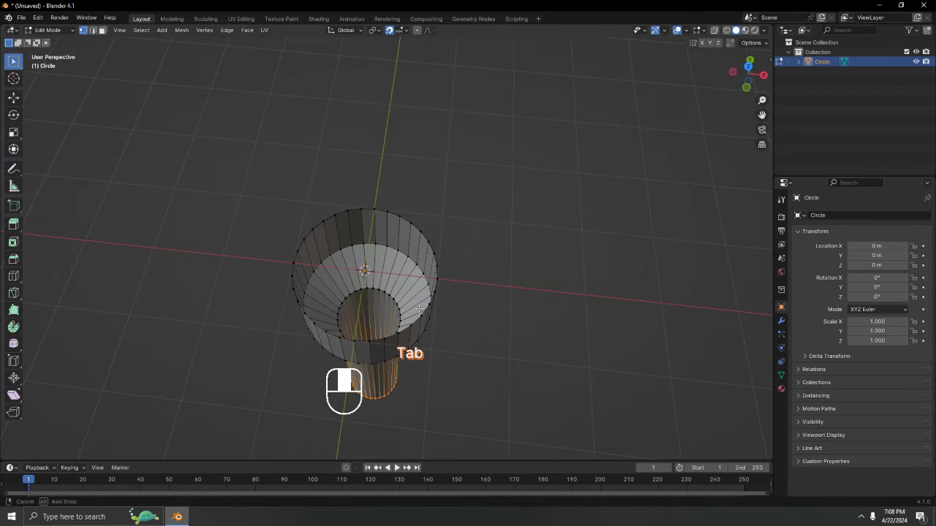
{"action": "middle_click_drag", "start_coordinate": [419, 308], "coordinate": [480, 265]}
{"action": "middle_click_drag", "start_coordinate": [504, 215], "coordinate": [478, 238], "text": "shift"}
{"action": "key", "text": "2"}
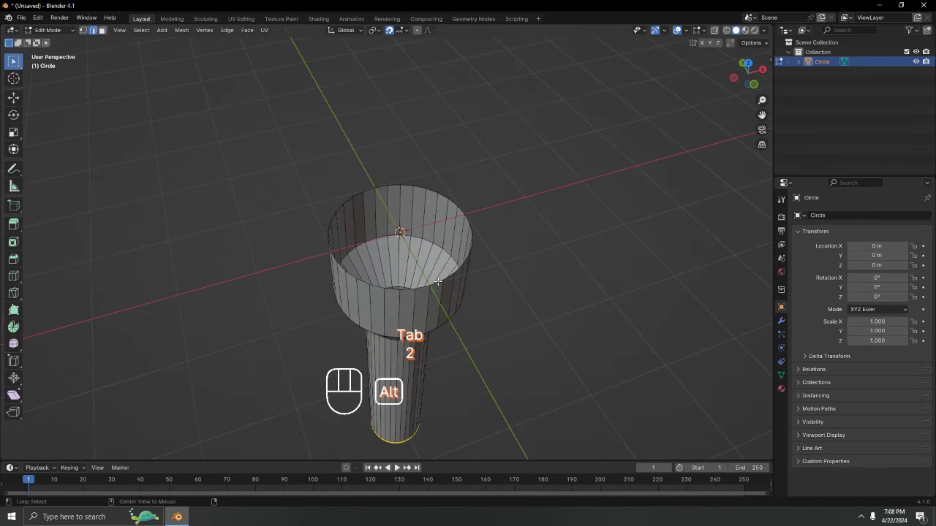
{"action": "middle_click_drag", "start_coordinate": [485, 280], "coordinate": [499, 324]}
{"action": "scroll", "coordinate": [461, 277], "scroll_direction": "up", "scroll_amount": 3}
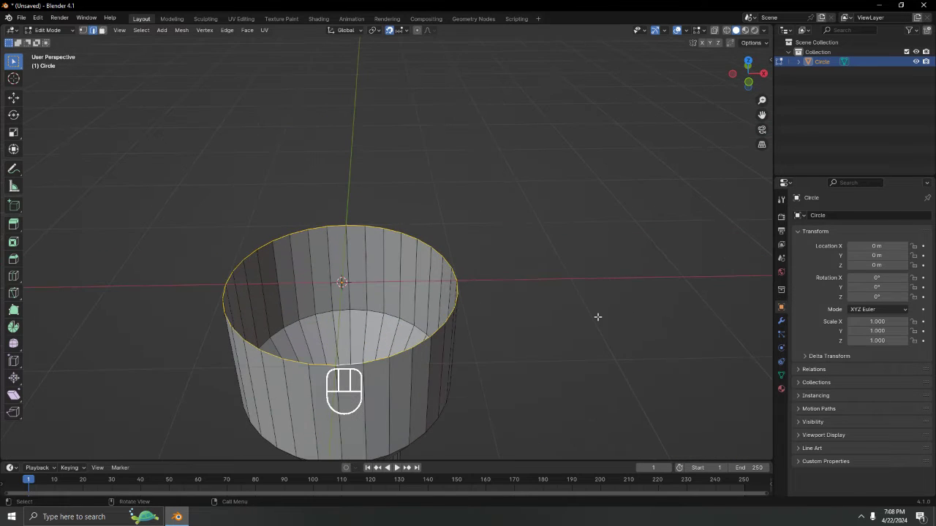
- Try to extrude the top rim inward, scaling the new loop to about 0.91
{"action": "key", "text": "e"}
{"action": "key", "text": "s"}
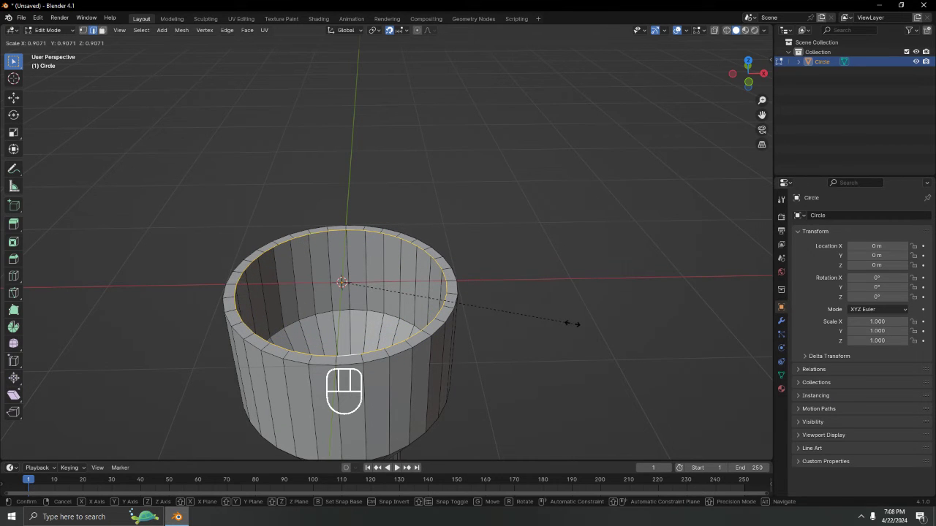
{"action": "left_click", "coordinate": [573, 323]}
{"action": "middle_click_drag", "start_coordinate": [607, 308], "coordinate": [633, 249], "text": "shift"}
{"action": "scroll", "coordinate": [614, 245], "scroll_direction": "up", "scroll_amount": 6}
{"action": "middle_click_drag", "start_coordinate": [572, 234], "coordinate": [541, 212], "text": "shift"}
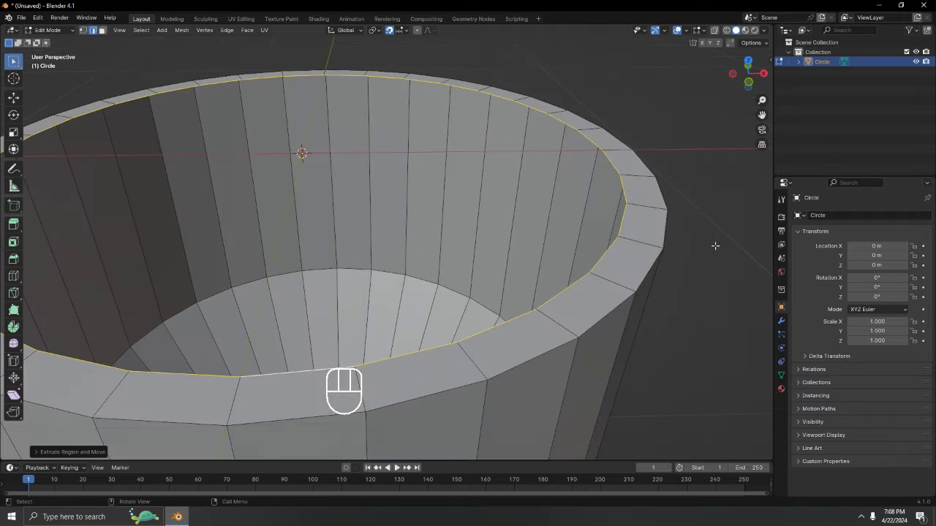
{"action": "key", "text": "e"}
{"action": "key", "text": "z"}
{"action": "right_click", "coordinate": [611, 250]}
{"action": "scroll", "coordinate": [547, 242], "scroll_direction": "down", "scroll_amount": 8}
{"action": "scroll", "coordinate": [481, 244], "scroll_direction": "up", "scroll_amount": 5}
{"action": "middle_click_drag", "start_coordinate": [609, 232], "coordinate": [574, 212], "text": "shift"}
{"action": "key", "text": "g"}
{"action": "key", "text": "z"}
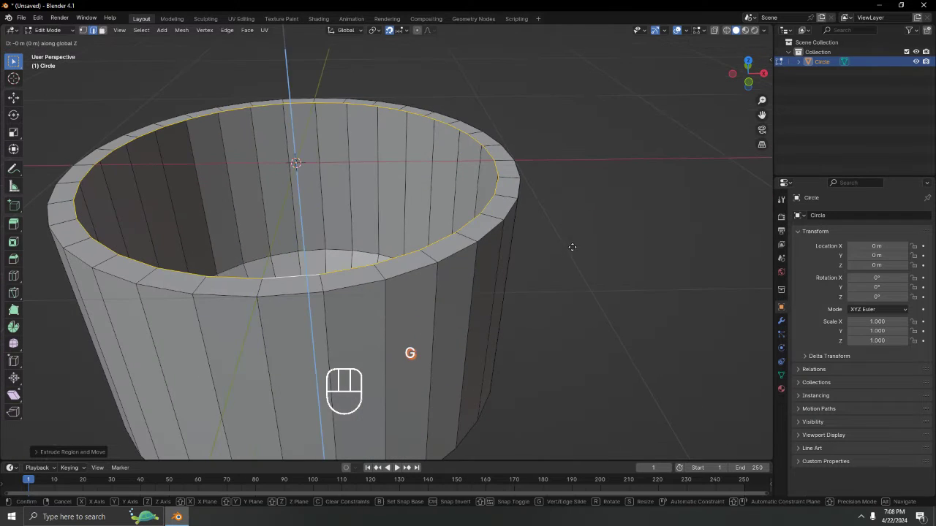
{"action": "right_click", "coordinate": [541, 196]}
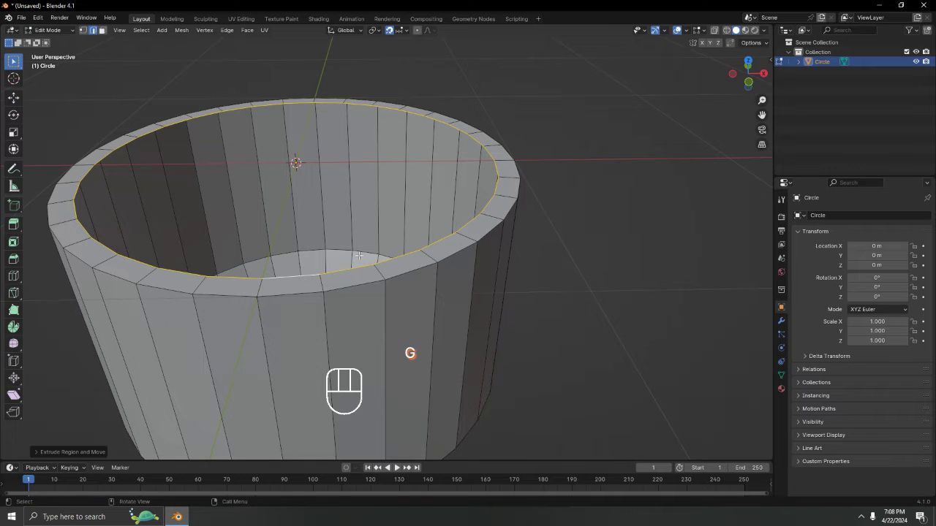
{"action": "left_click", "coordinate": [436, 242], "text": "alt"}
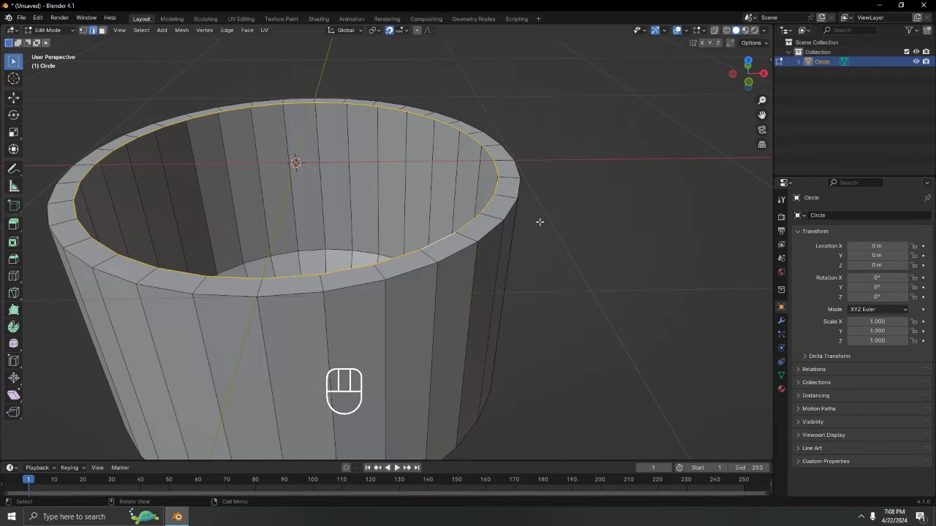
{"action": "key", "text": "e"}
{"action": "right_click", "coordinate": [418, 180]}
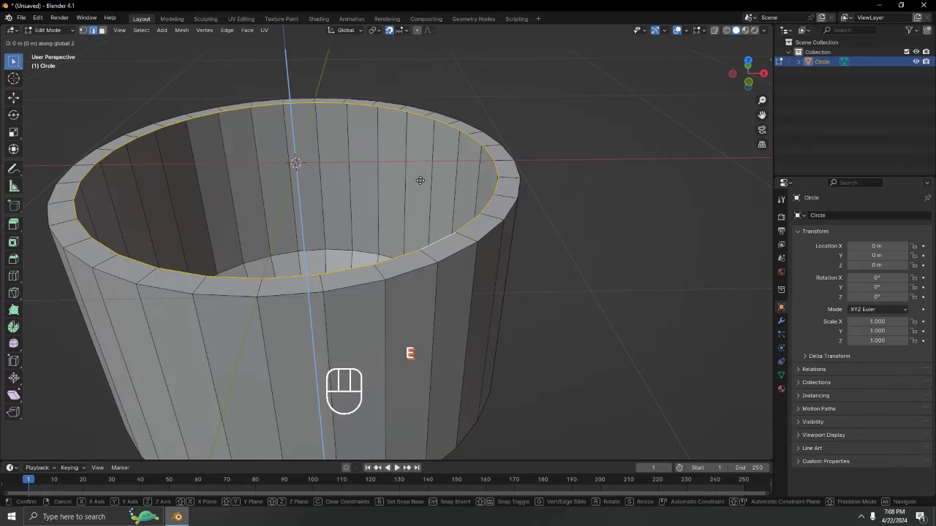
- Undo the rim extrusions to restore the head's single open top edge loop
{"action": "key", "text": "ctrl+z"}
{"action": "key", "text": "ctrl+z"}
{"action": "key", "text": "ctrl+z"}
{"action": "key", "text": "ctrl+z"}
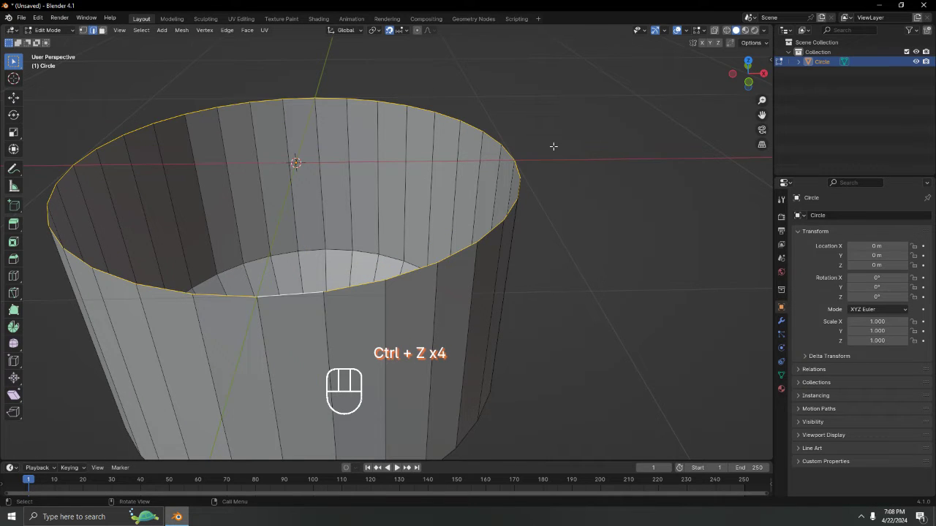
{"action": "middle_click_drag", "start_coordinate": [553, 146], "coordinate": [597, 218]}
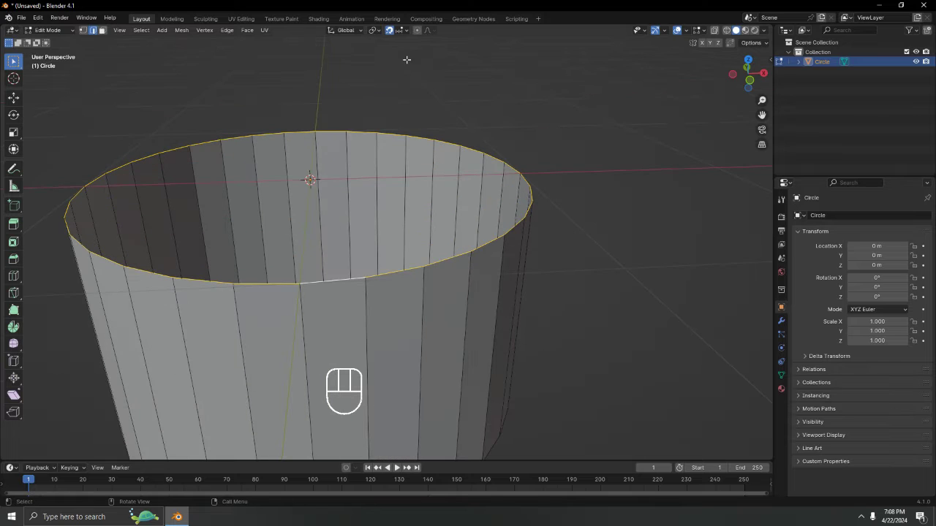
- Turn off snapping and extrude the head's open top rim inward, scaling the new loop to about 0.93
{"action": "left_click", "coordinate": [389, 30]}
{"action": "middle_click_drag", "start_coordinate": [599, 201], "coordinate": [626, 161]}
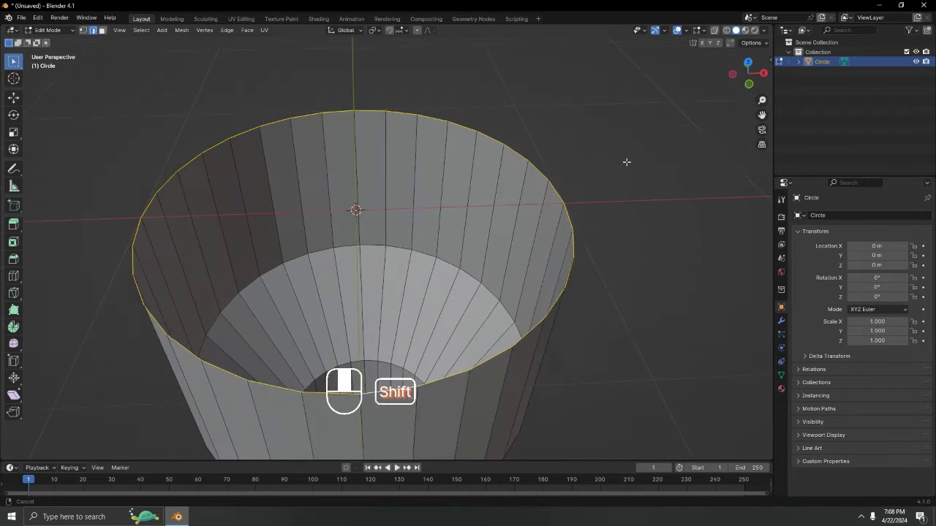
{"action": "key", "text": "e"}
{"action": "key", "text": "s"}
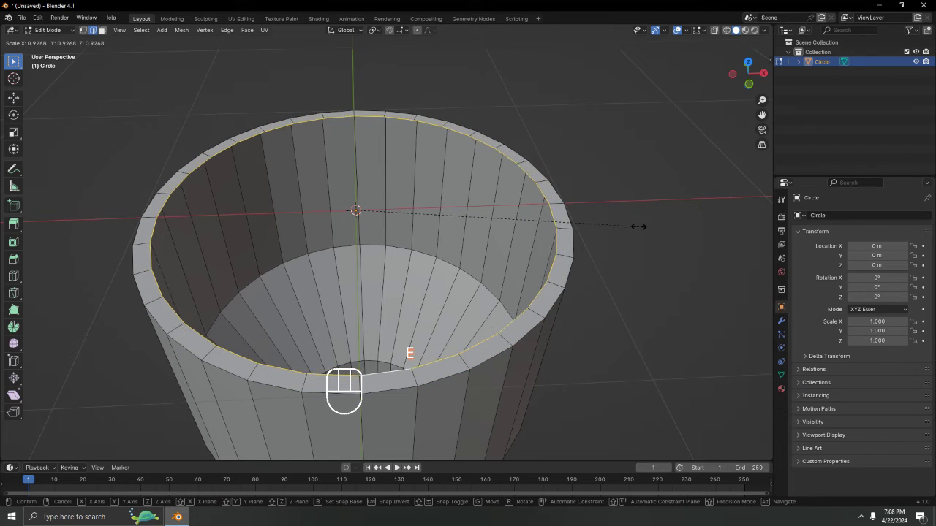
{"action": "left_click", "coordinate": [638, 226]}
- Extrude the inner rim loop straight down along Z inside the head, lowering it a further 0.18 m or so to the start of the taper
{"action": "middle_click_drag", "start_coordinate": [616, 251], "coordinate": [580, 266]}
{"action": "middle_click_drag", "start_coordinate": [568, 205], "coordinate": [549, 163]}
{"action": "key", "text": "e"}
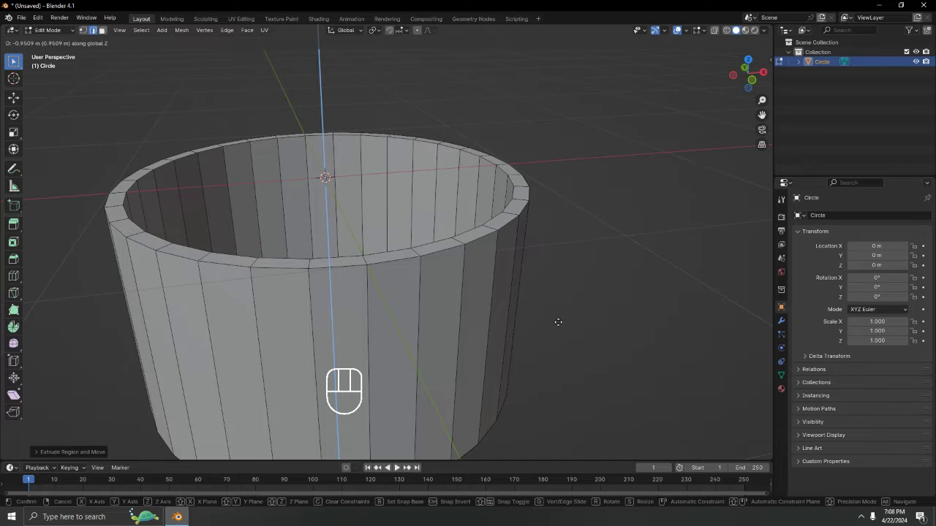
{"action": "left_click", "coordinate": [553, 281]}
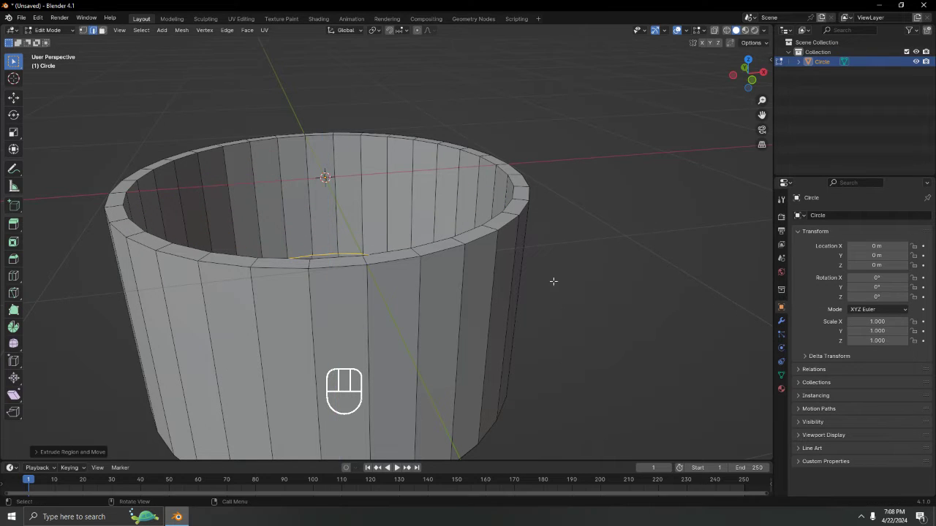
{"action": "middle_click_drag", "start_coordinate": [554, 281], "coordinate": [582, 144]}
{"action": "scroll", "coordinate": [565, 226], "scroll_direction": "up", "scroll_amount": 2}
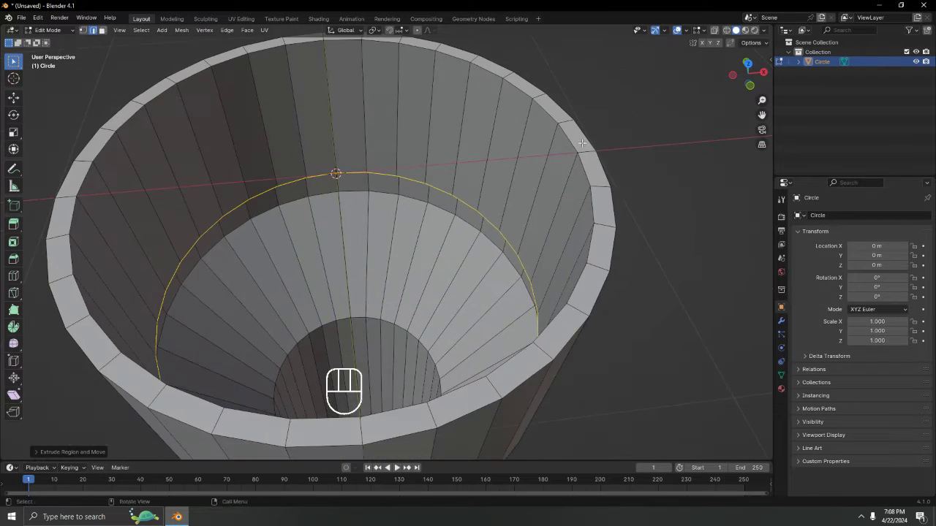
{"action": "key", "text": "g"}
{"action": "key", "text": "z"}
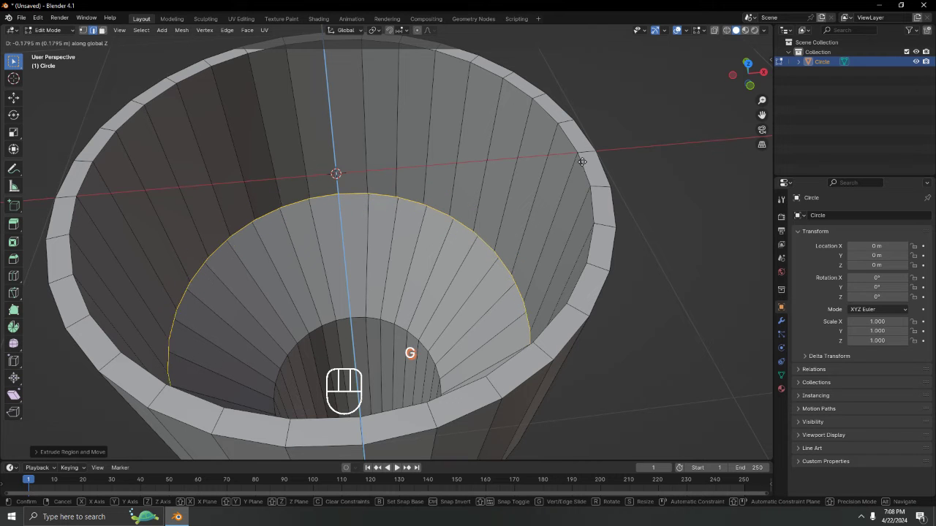
{"action": "left_click", "coordinate": [582, 161]}
- Shrink the lowered inner loop to about 0.35, narrow it once more into a cone, and close its end with a face
{"action": "key", "text": "s"}
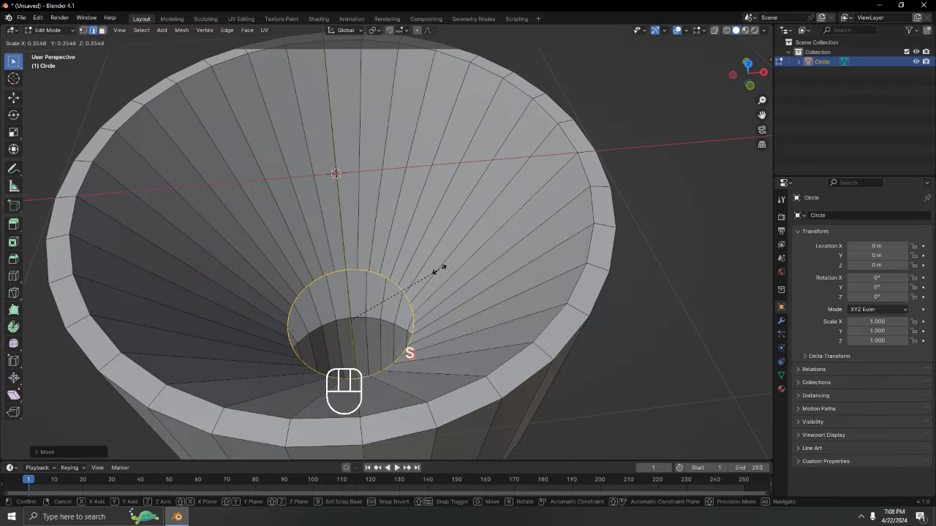
{"action": "left_click", "coordinate": [439, 270]}
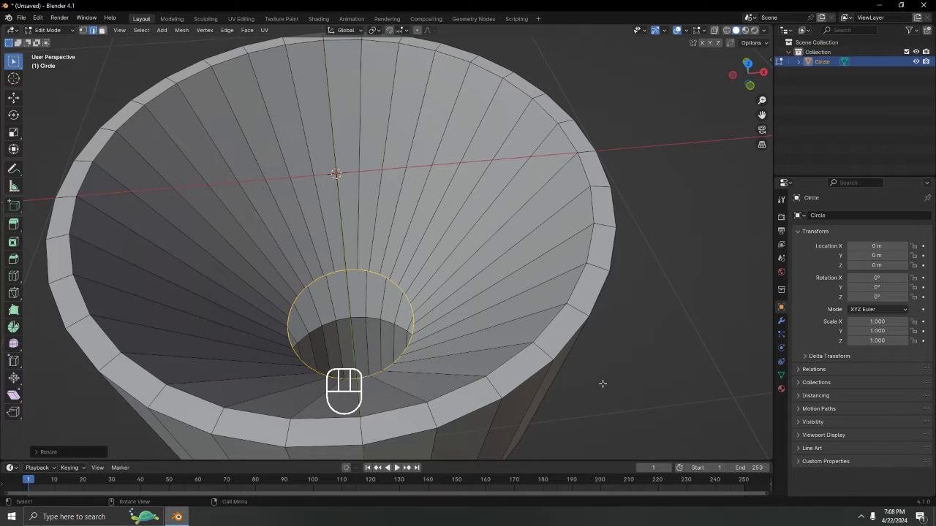
{"action": "middle_click_drag", "start_coordinate": [603, 383], "coordinate": [591, 366]}
{"action": "key", "text": "s"}
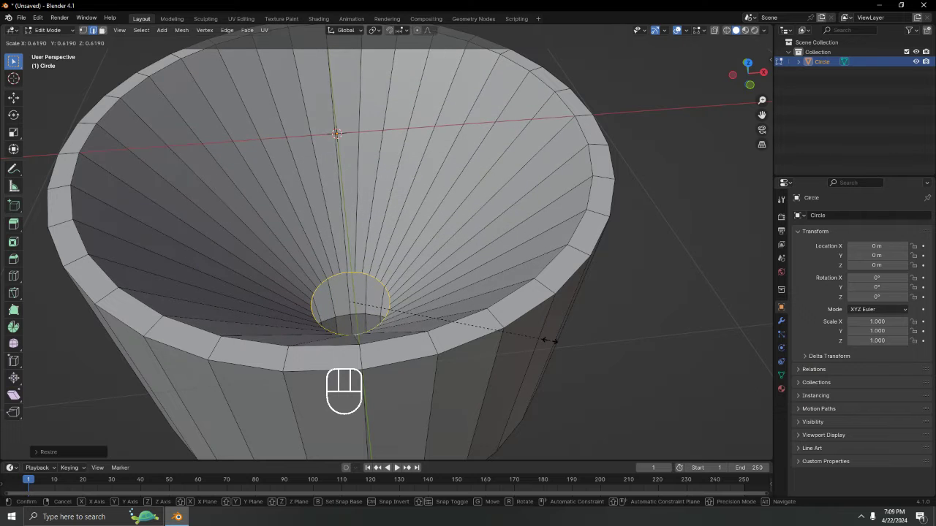
{"action": "left_click", "coordinate": [527, 326]}
{"action": "key", "text": "f"}
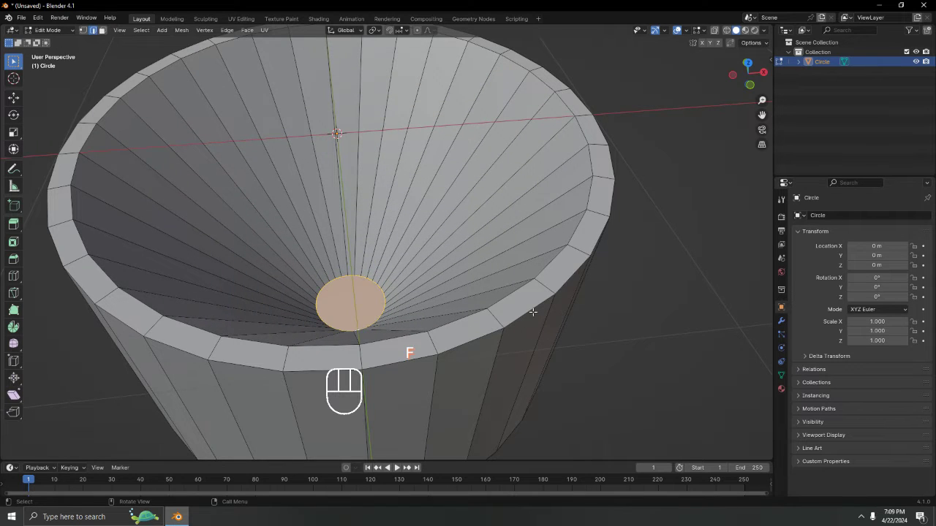
{"action": "key", "text": "Tab"}
{"action": "scroll", "coordinate": [504, 322], "scroll_direction": "down", "scroll_amount": 5}
{"action": "middle_click_drag", "start_coordinate": [472, 316], "coordinate": [428, 285]}
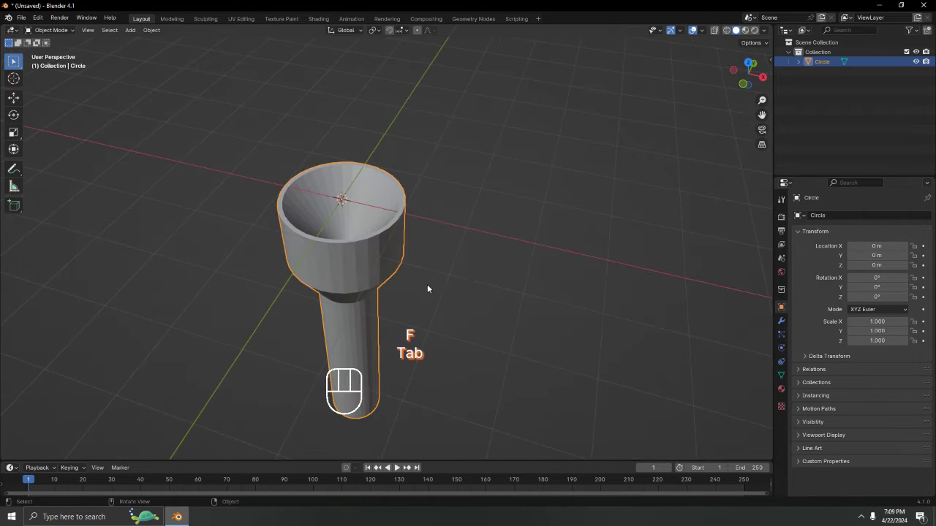
- Select the inner edge loop of the head's top rim in edge select mode and fill it with a face
{"action": "scroll", "coordinate": [428, 285], "scroll_direction": "up", "scroll_amount": 5}
{"action": "mouse_move", "coordinate": [384, 198]}
{"action": "middle_mouse_down"}
{"action": "mouse_move", "coordinate": [414, 227]}
{"action": "mouse_move", "coordinate": [402, 198]}
{"action": "middle_mouse_up"}
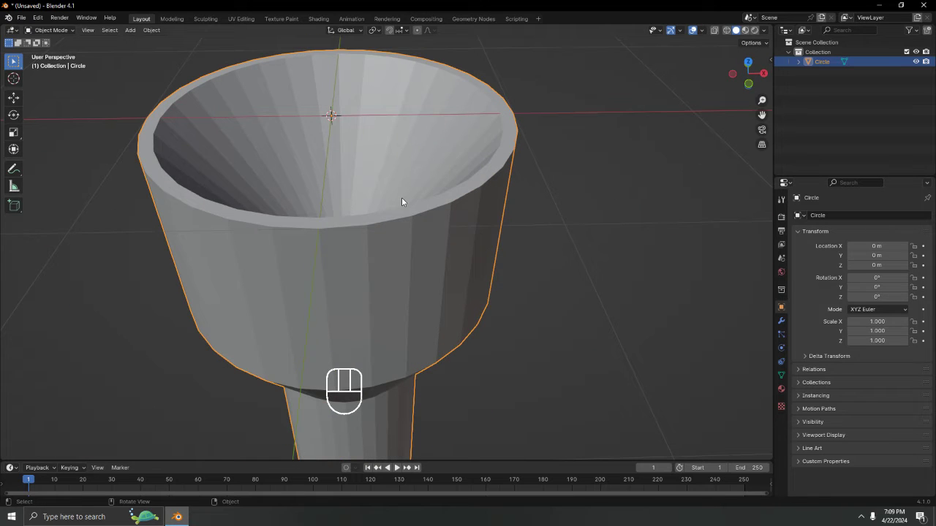
{"action": "key", "text": "Tab"}
{"action": "key", "text": "2"}
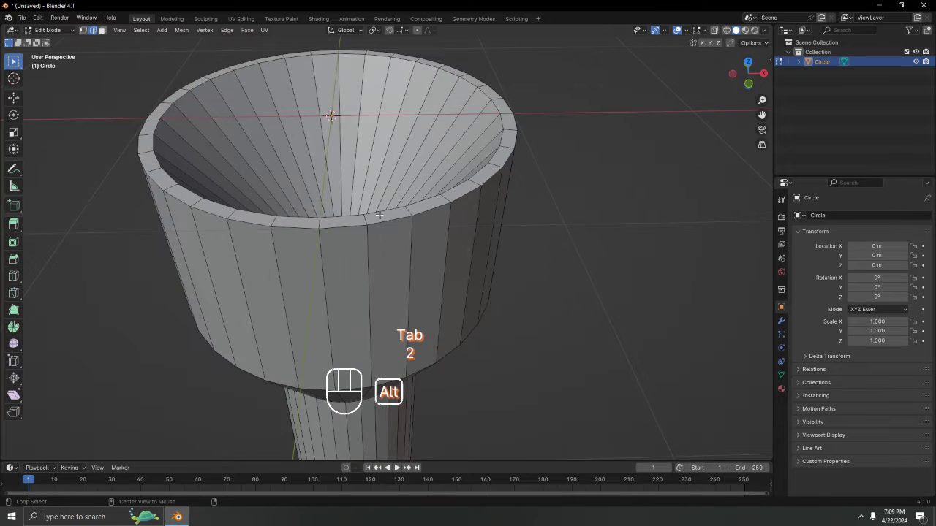
{"action": "left_click", "coordinate": [375, 212], "text": "alt"}
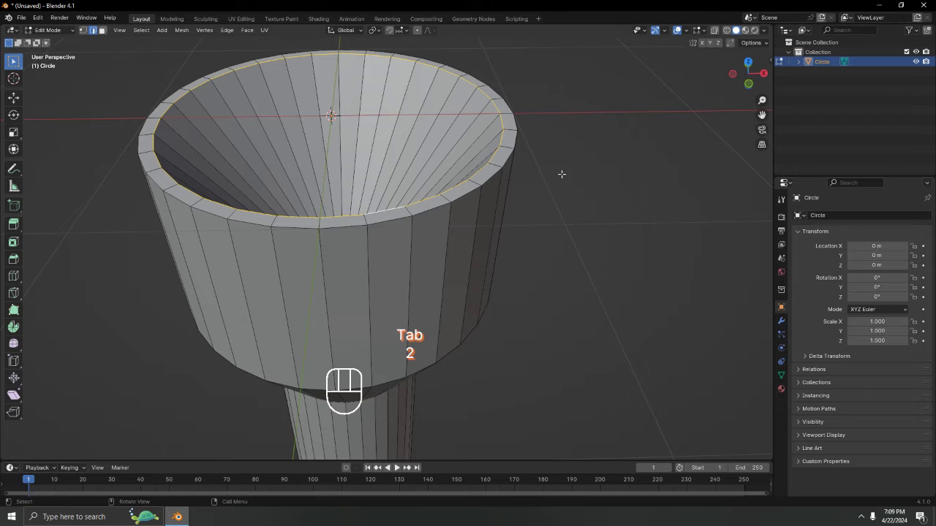
{"action": "key", "text": "f"}
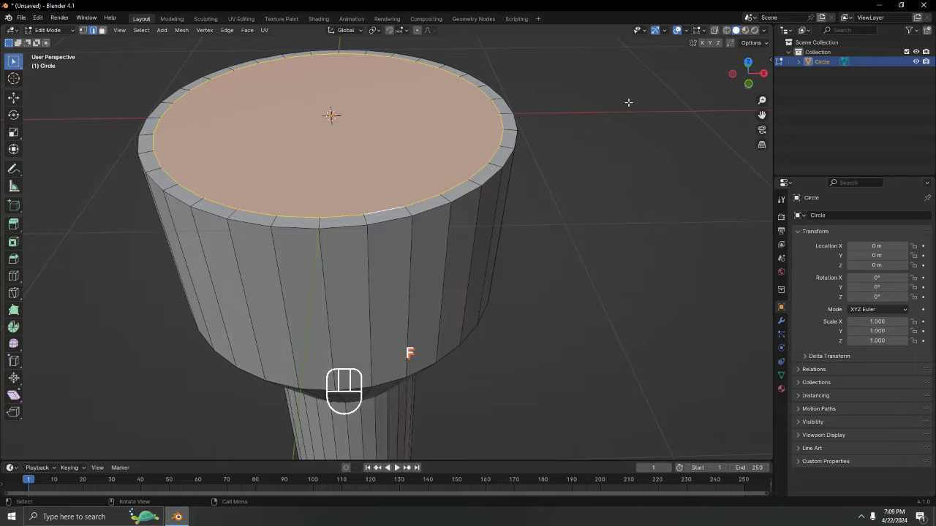
{"action": "left_click", "coordinate": [628, 103]}
- Add a cylinder to the flashlight mesh from the front view and rotate it 90° about the X axis
{"action": "scroll", "coordinate": [587, 122], "scroll_direction": "down", "scroll_amount": 3}
{"action": "middle_click_drag", "start_coordinate": [587, 122], "coordinate": [317, 209]}
{"action": "scroll", "coordinate": [443, 144], "scroll_direction": "down", "scroll_amount": 5}
{"action": "scroll", "coordinate": [289, 274], "scroll_direction": "up", "scroll_amount": 5}
{"action": "key", "text": "KP_1"}
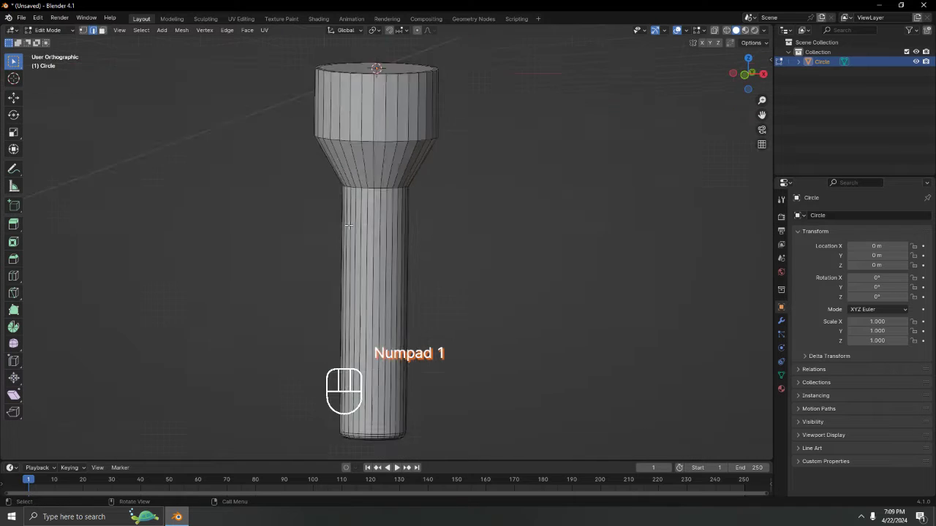
{"action": "key", "text": "shift+a"}
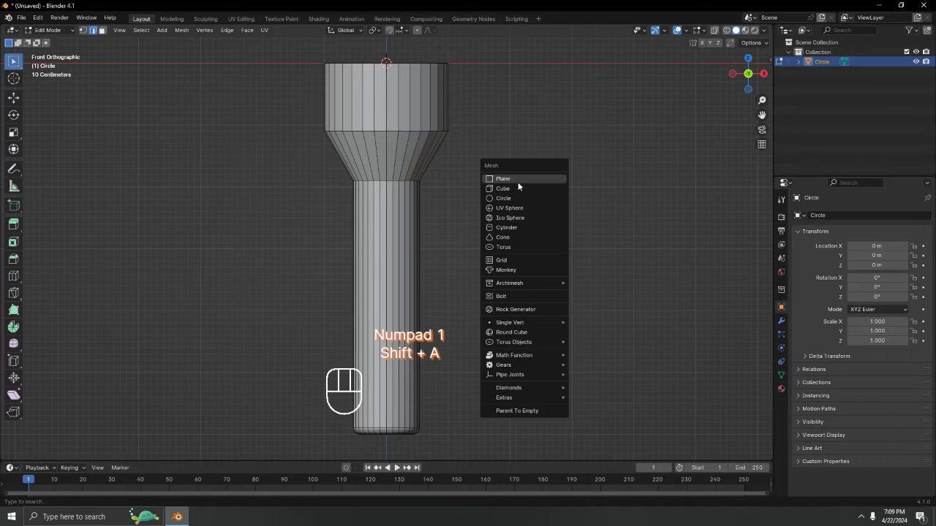
{"action": "left_click", "coordinate": [515, 225]}
{"action": "type", "text": "rx"}
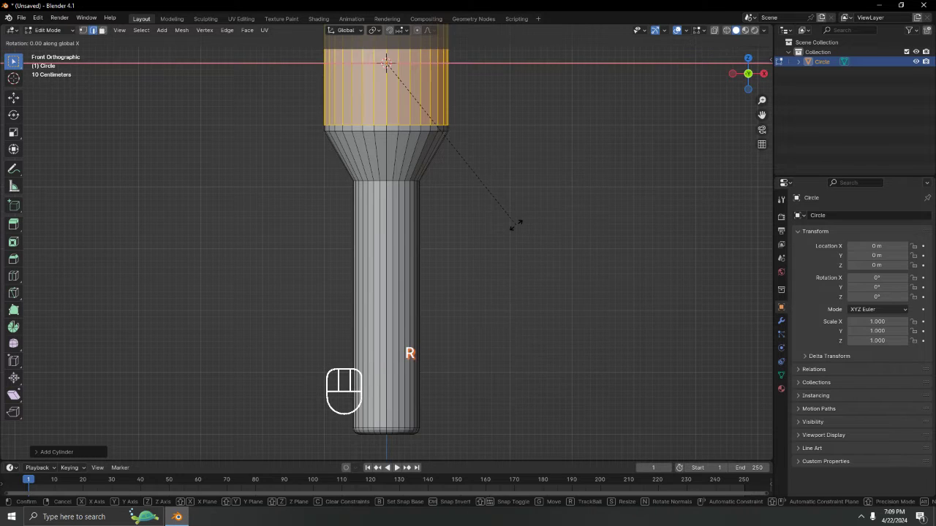
{"action": "type", "text": "90"}
{"action": "key", "text": "Return"}
- Move the cylinder about 2.6 m down along Z onto the handle and scale it down within the handle's width
{"action": "key", "text": "g"}
{"action": "key", "text": "z"}
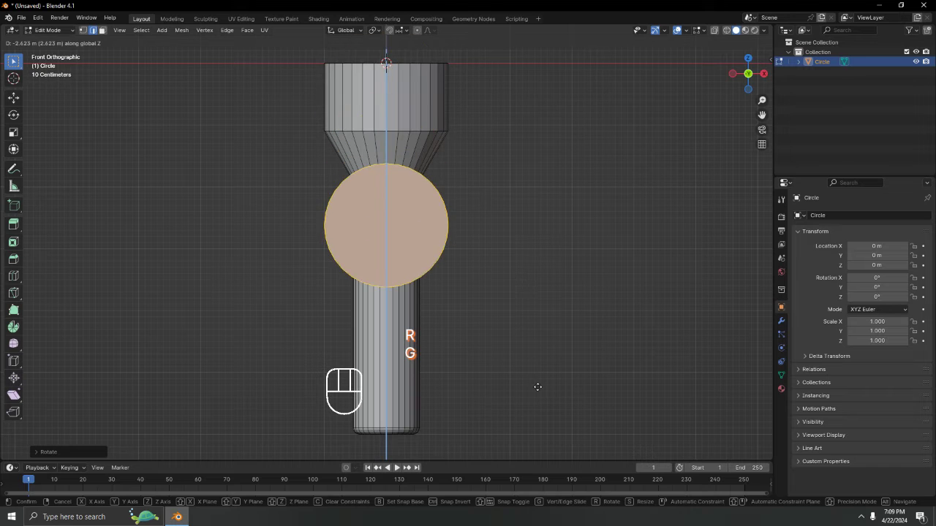
{"action": "left_click", "coordinate": [537, 387]}
{"action": "key", "text": "s"}
{"action": "left_click", "coordinate": [479, 250]}
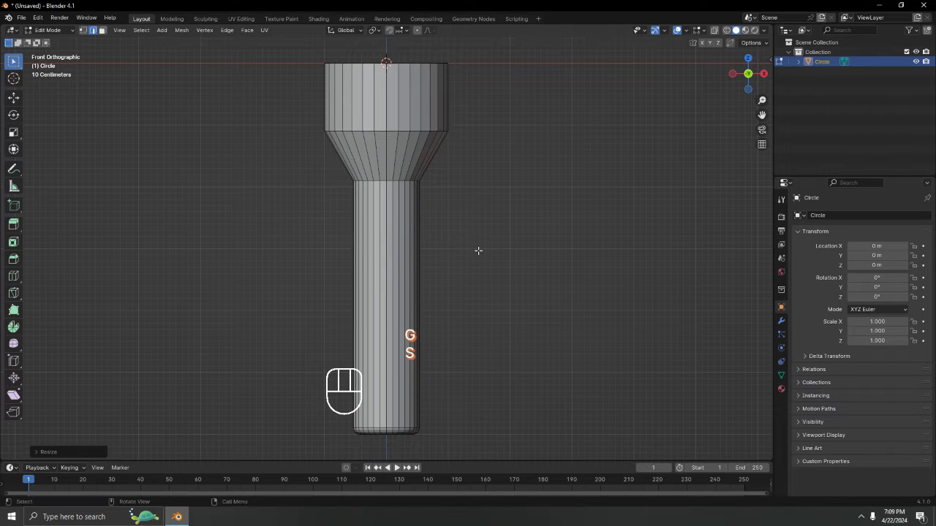
- In the right side view, shrink the cylinder to a small button, place it against the upper handle's front surface, and leave Edit Mode
{"action": "key", "text": "KP_1"}
{"action": "key", "text": "KP_3"}
{"action": "key", "text": "g"}
{"action": "left_click", "coordinate": [450, 248]}
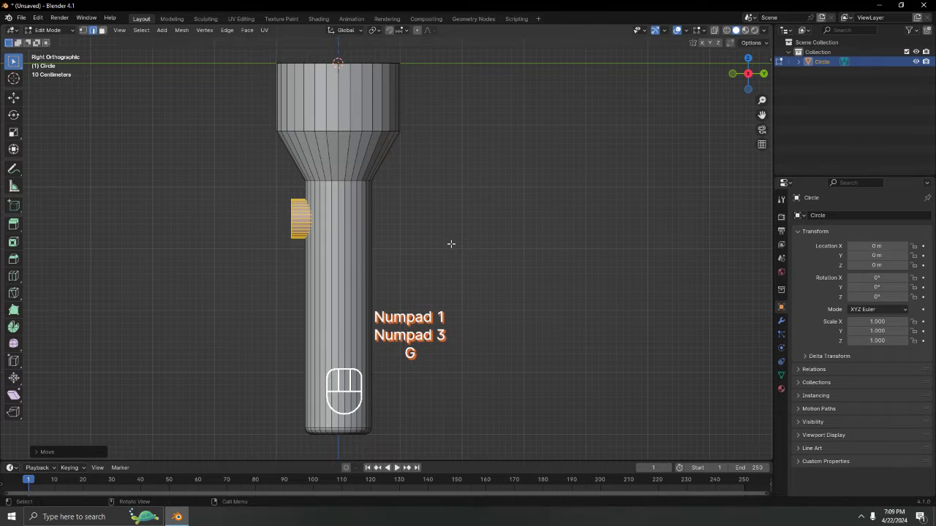
{"action": "key", "text": "s"}
{"action": "key", "text": "g"}
{"action": "key", "text": "s"}
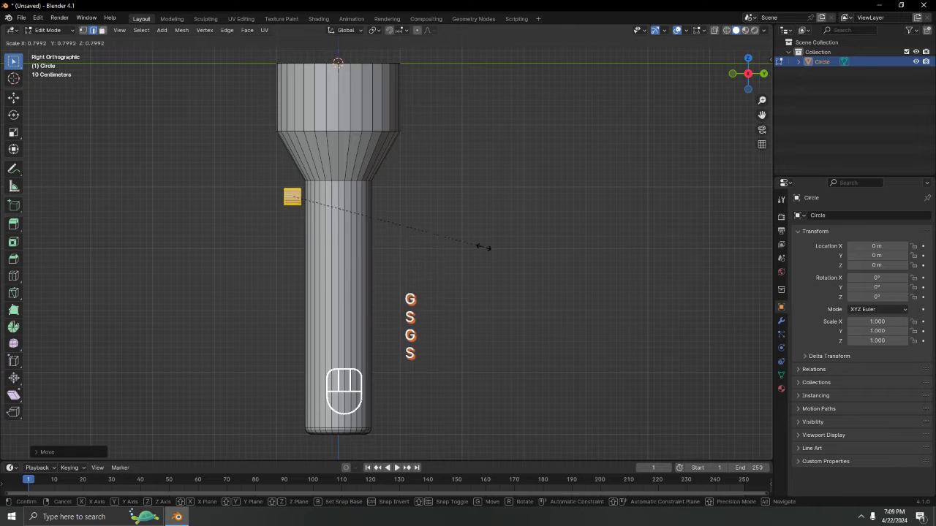
{"action": "left_click", "coordinate": [420, 237]}
{"action": "key", "text": "g"}
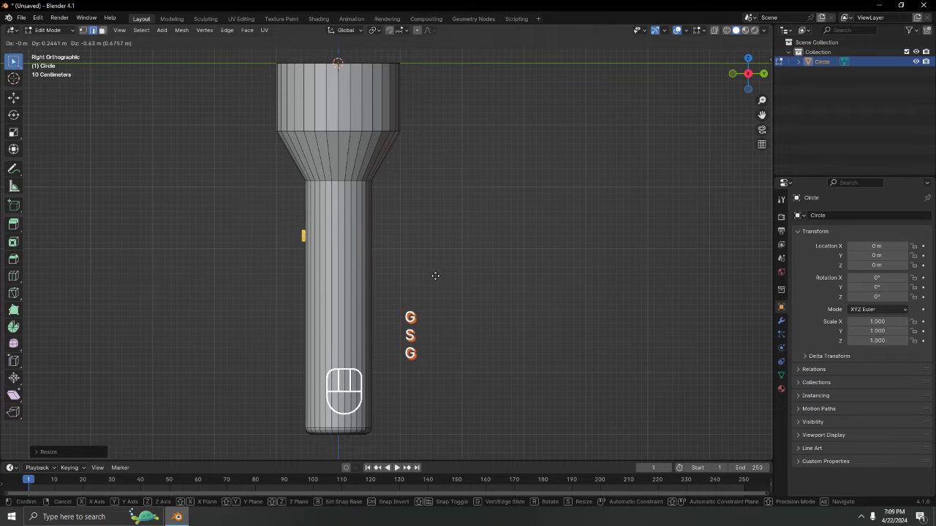
{"action": "left_click", "coordinate": [435, 255]}
{"action": "middle_click_drag", "start_coordinate": [436, 165], "coordinate": [451, 259]}
{"action": "key", "text": "Tab"}
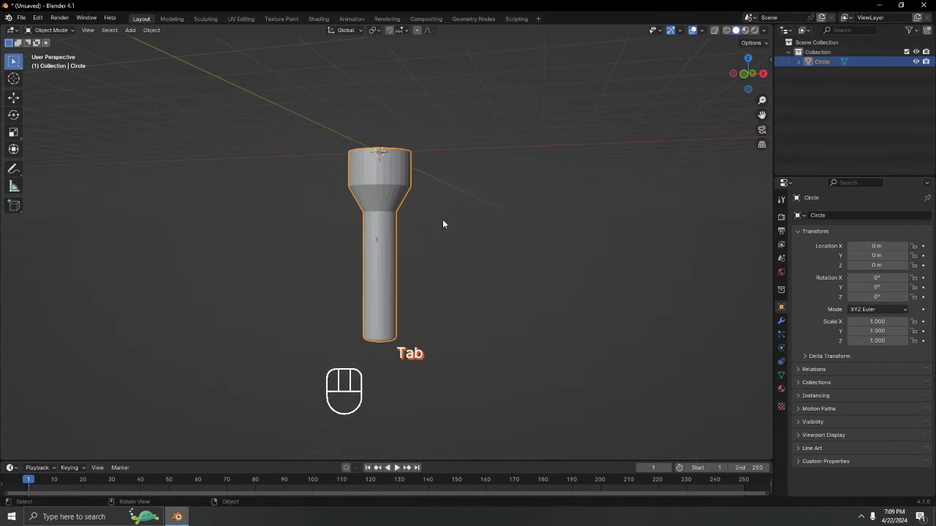
- Examine how the small button sits on the flashlight handle from different angles
{"action": "left_click", "coordinate": [442, 219]}
{"action": "middle_click_drag", "start_coordinate": [442, 219], "coordinate": [379, 250]}
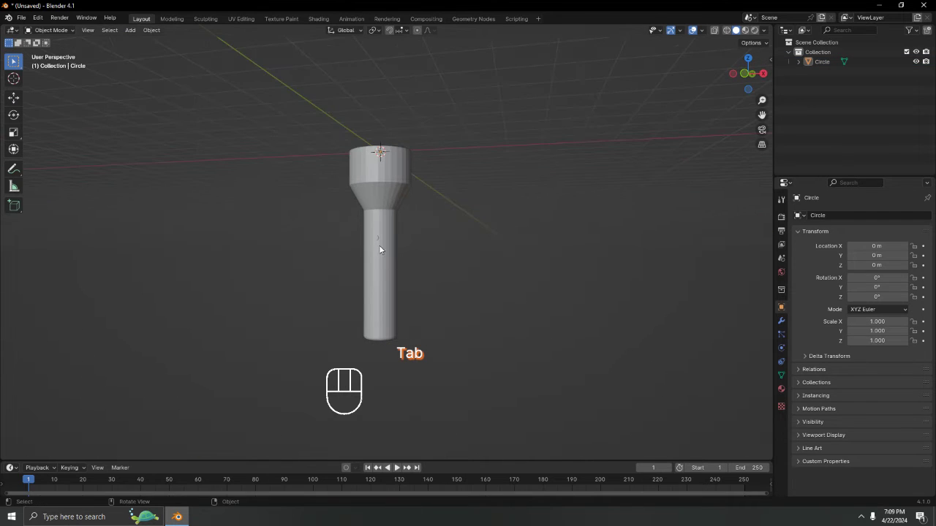
{"action": "left_click", "coordinate": [375, 242]}
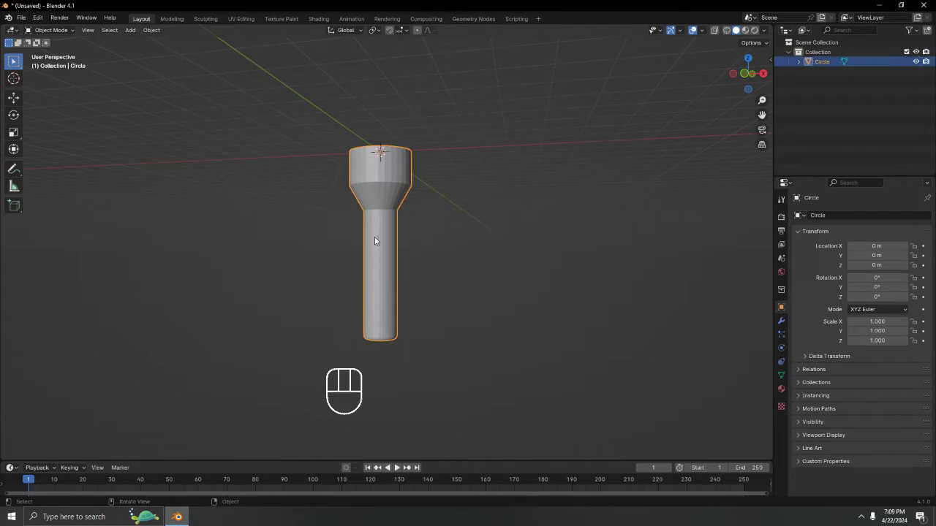
{"action": "left_click", "coordinate": [375, 241]}
{"action": "key", "text": "Tab"}
{"action": "middle_click_drag", "start_coordinate": [374, 241], "coordinate": [461, 317]}
{"action": "key", "text": "Tab"}
- Select the entire flashlight mesh in Edit Mode, separate it by loose parts, and return to Object Mode
{"action": "key", "text": "Tab"}
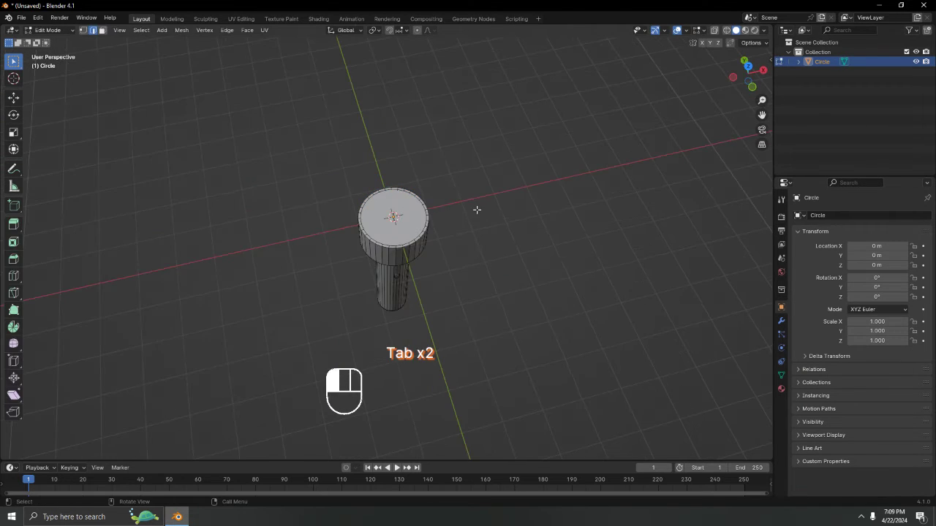
{"action": "scroll", "coordinate": [443, 258], "scroll_direction": "up", "scroll_amount": 5}
{"action": "middle_click_drag", "start_coordinate": [443, 258], "coordinate": [434, 151]}
{"action": "scroll", "coordinate": [434, 150], "scroll_direction": "up", "scroll_amount": 6}
{"action": "middle_click_drag", "start_coordinate": [419, 367], "coordinate": [410, 308], "text": "shift"}
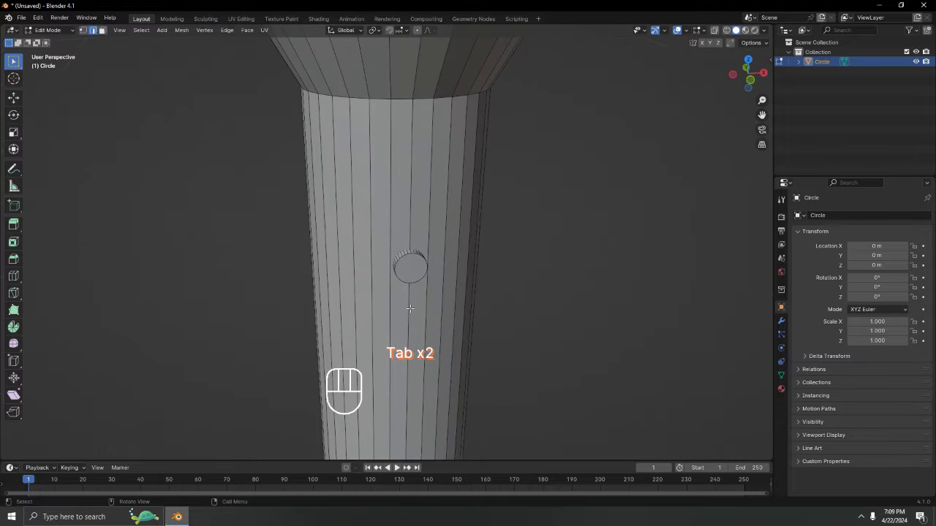
{"action": "left_click", "coordinate": [825, 64]}
{"action": "key", "text": "a"}
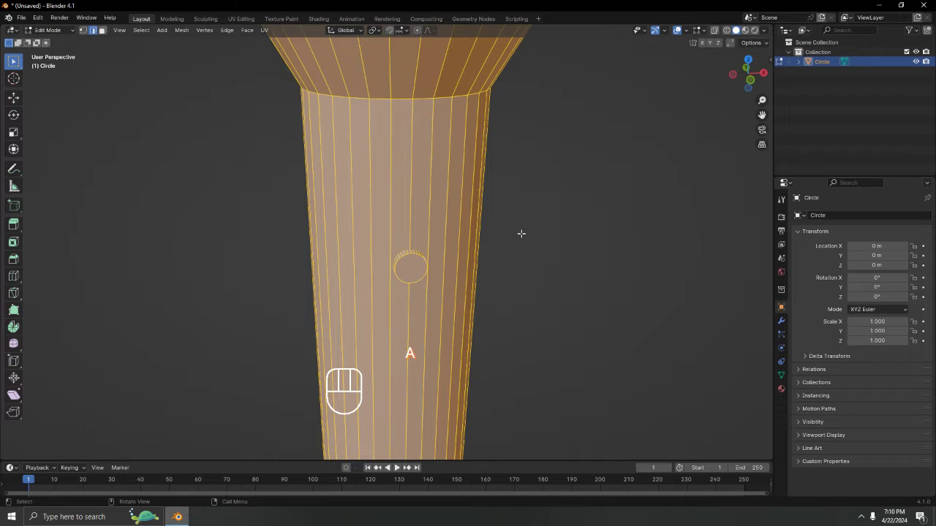
{"action": "key", "text": "p"}
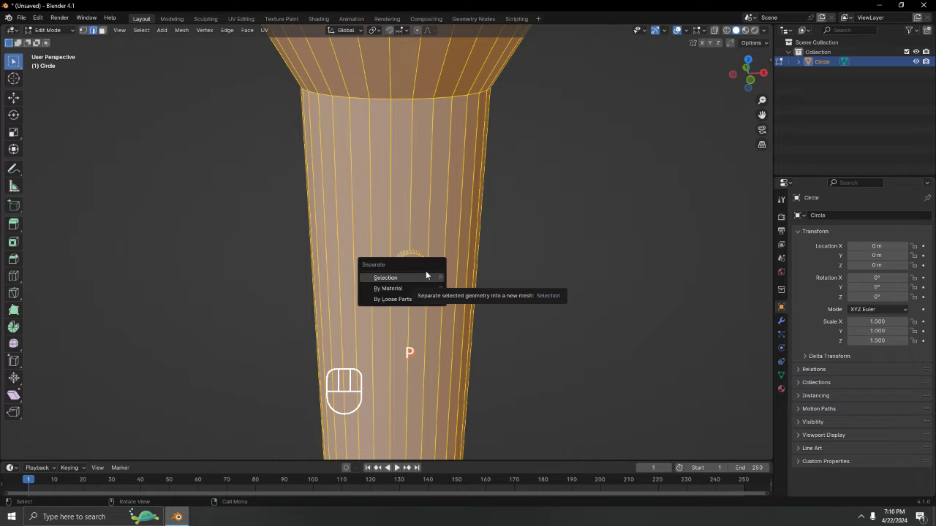
{"action": "left_click", "coordinate": [407, 299]}
{"action": "key", "text": "Tab"}
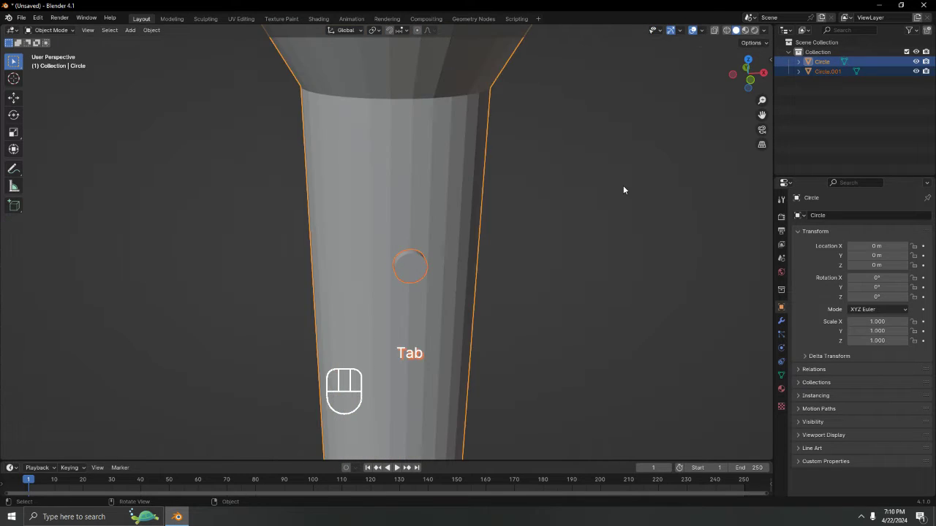
- Select the separated button alone, deselect it, and open the flashlight body in Edit Mode
{"action": "left_click", "coordinate": [408, 264]}
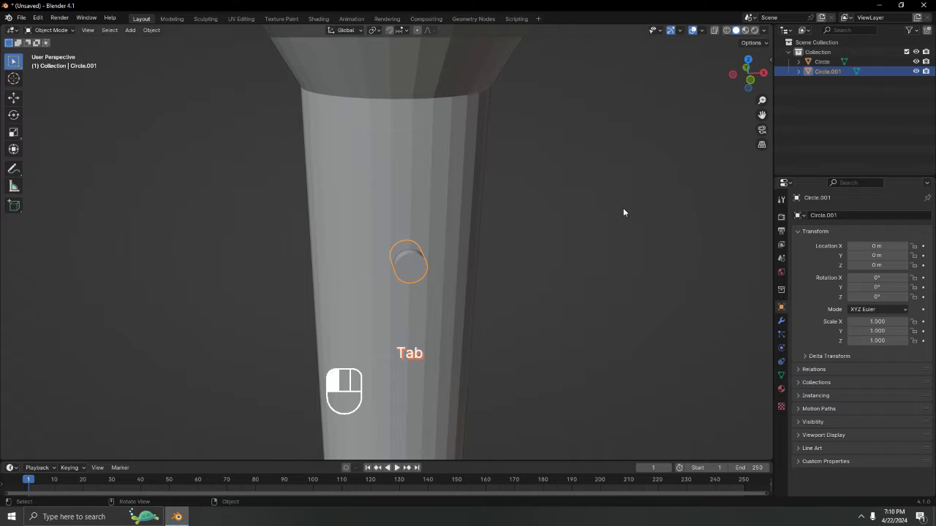
{"action": "scroll", "coordinate": [623, 208], "scroll_direction": "down", "scroll_amount": 6}
{"action": "left_click", "coordinate": [581, 211]}
{"action": "middle_click_drag", "start_coordinate": [506, 205], "coordinate": [406, 186]}
{"action": "left_click", "coordinate": [407, 186]}
{"action": "key", "text": "Tab"}
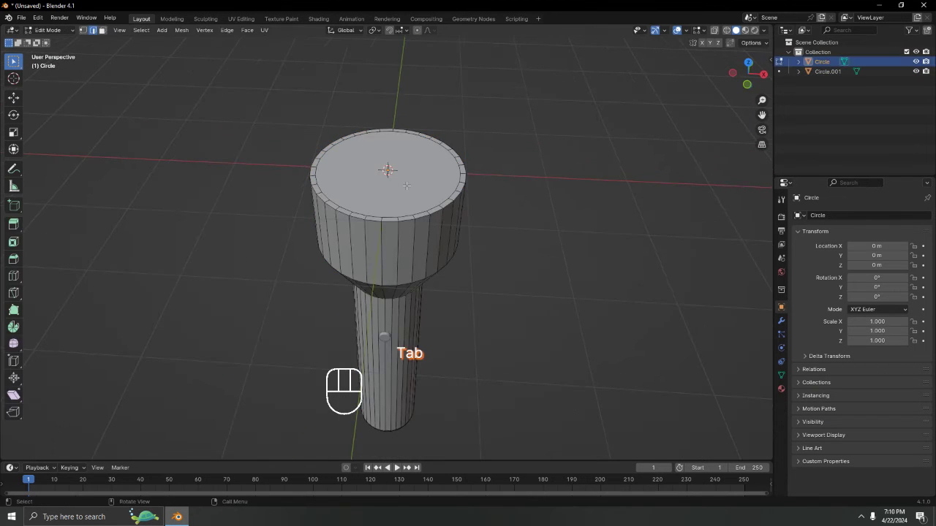
- Switch to the Shading workspace and put the flashlight body in Object Mode
{"action": "left_click", "coordinate": [321, 20]}
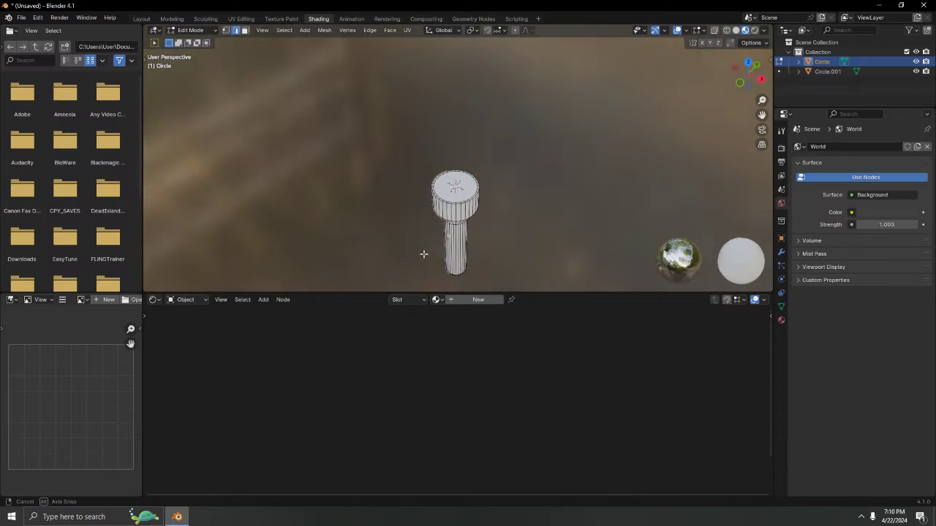
{"action": "scroll", "coordinate": [430, 202], "scroll_direction": "up", "scroll_amount": 5}
{"action": "mouse_move", "coordinate": [424, 253]}
{"action": "middle_mouse_down"}
{"action": "mouse_move", "coordinate": [429, 203]}
{"action": "mouse_move", "coordinate": [405, 105]}
{"action": "middle_mouse_up"}
{"action": "middle_click_drag", "start_coordinate": [417, 190], "coordinate": [410, 87], "text": "shift"}
{"action": "key", "text": "Tab"}
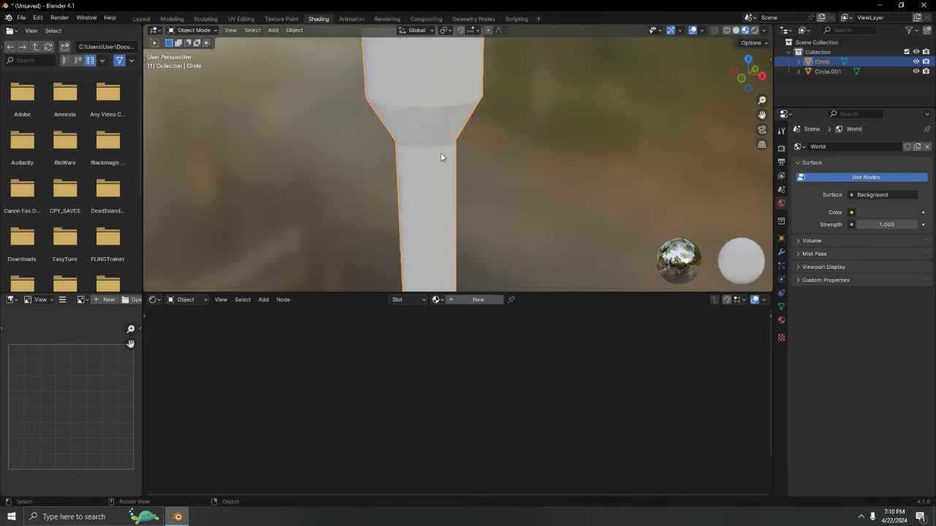
- Create a new material for the flashlight body with a near-black base color, raised metallic value and reduced roughness
{"action": "middle_click_drag", "start_coordinate": [443, 156], "coordinate": [422, 116]}
{"action": "left_click", "coordinate": [471, 299]}
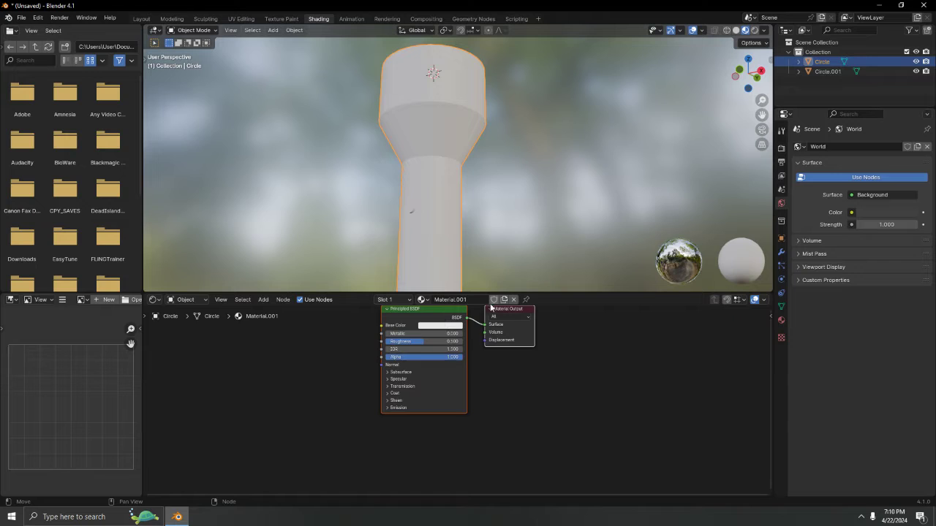
{"action": "left_click", "coordinate": [445, 324]}
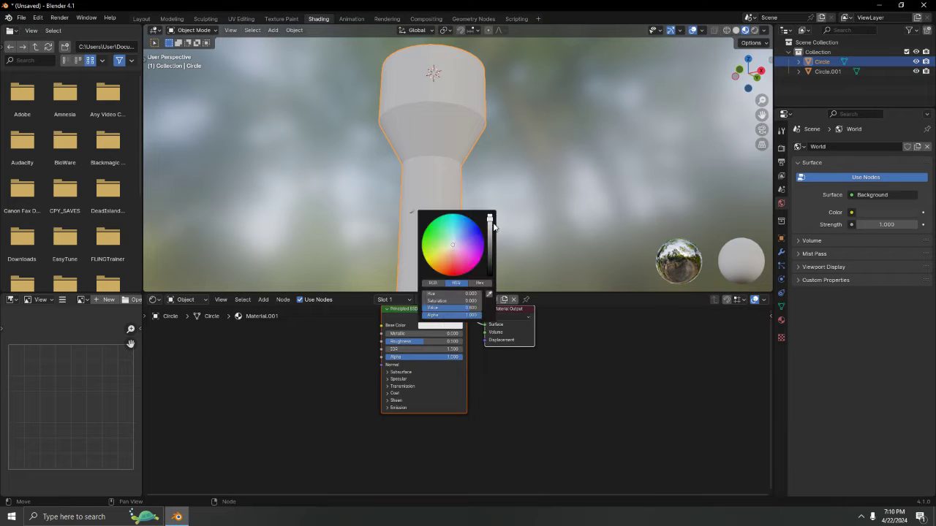
{"action": "left_click_drag", "start_coordinate": [494, 227], "coordinate": [490, 277]}
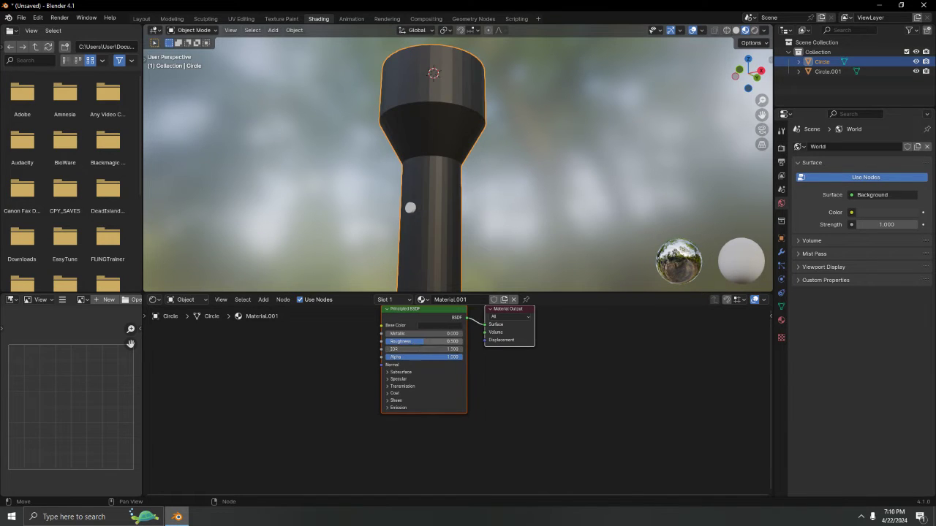
{"action": "mouse_move", "coordinate": [424, 341]}
{"action": "left_mouse_down"}
{"action": "mouse_move", "coordinate": [414, 342]}
{"action": "mouse_move", "coordinate": [459, 333]}
{"action": "mouse_move", "coordinate": [406, 345]}
{"action": "left_mouse_up"}
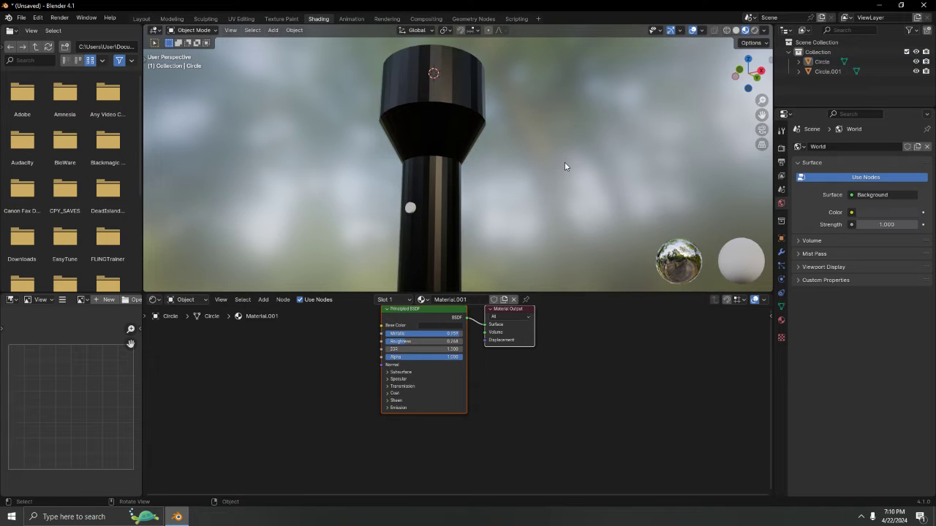
- Select the flashlight's circular lens face in Edit Mode and assign it a new material in a second material slot
{"action": "middle_click_drag", "start_coordinate": [565, 163], "coordinate": [496, 79]}
{"action": "key", "text": "Tab"}
{"action": "key", "text": "3"}
{"action": "left_click", "coordinate": [443, 109]}
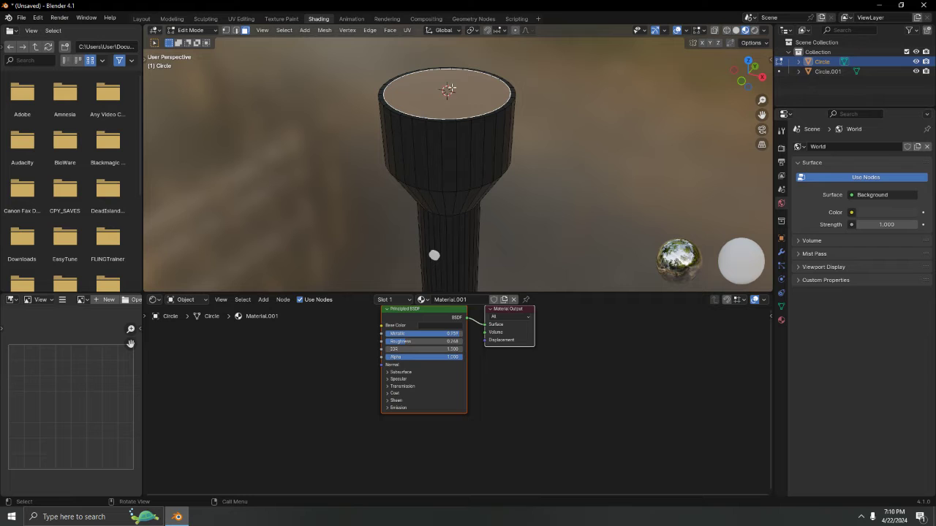
{"action": "left_click", "coordinate": [393, 300]}
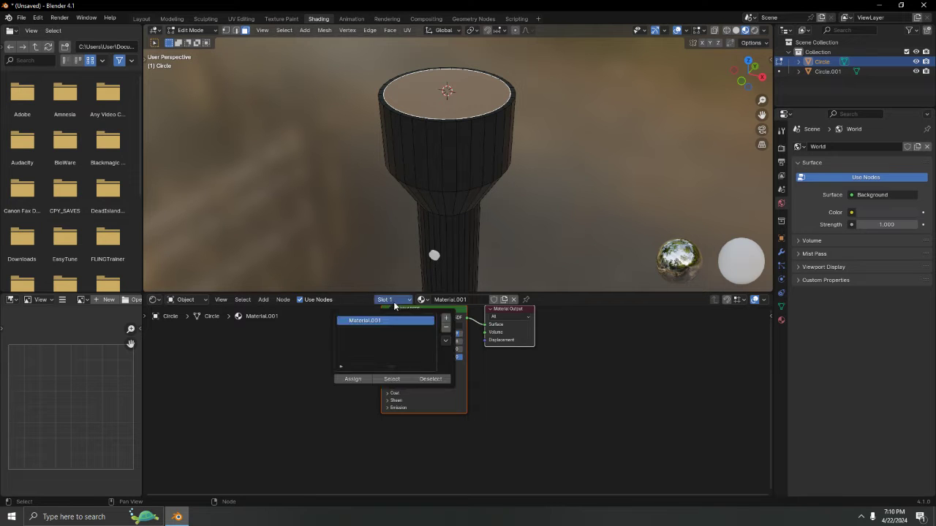
{"action": "left_click", "coordinate": [447, 319]}
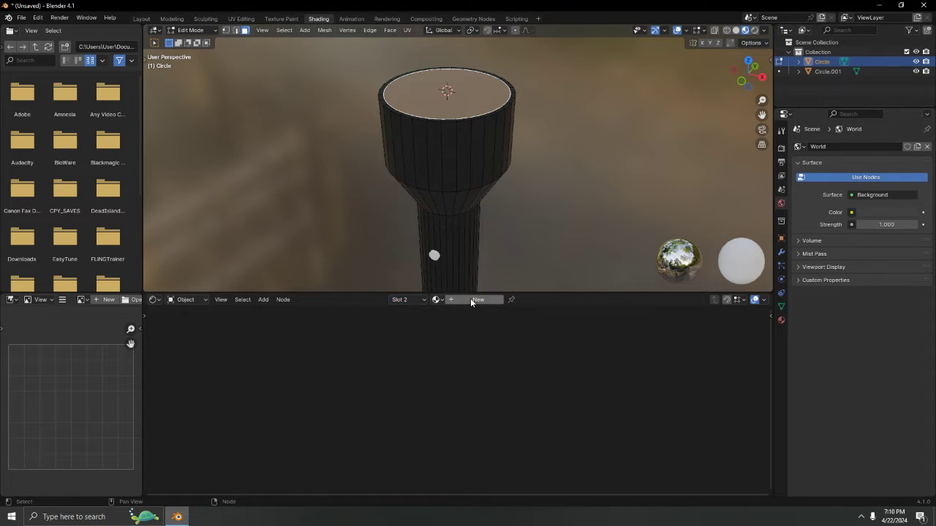
{"action": "left_click", "coordinate": [470, 299]}
{"action": "left_click", "coordinate": [398, 300]}
{"action": "left_click", "coordinate": [362, 381]}
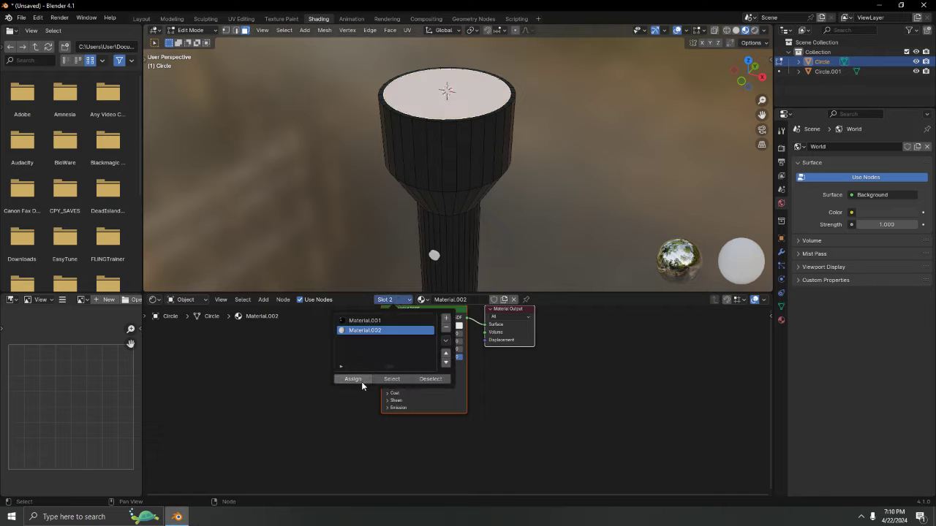
- Set the lens material's roughness to 0
{"action": "middle_click_drag", "start_coordinate": [560, 150], "coordinate": [541, 153]}
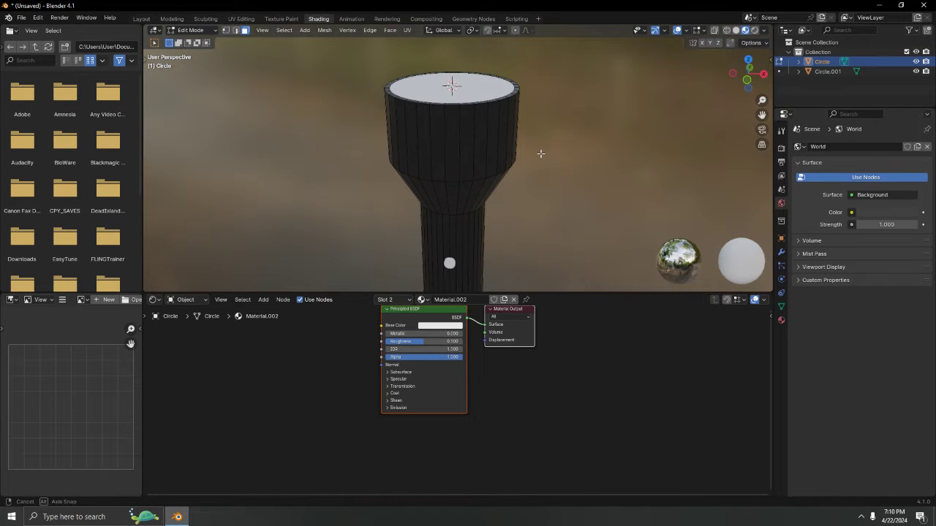
{"action": "scroll", "coordinate": [531, 224], "scroll_direction": "up", "scroll_amount": 5}
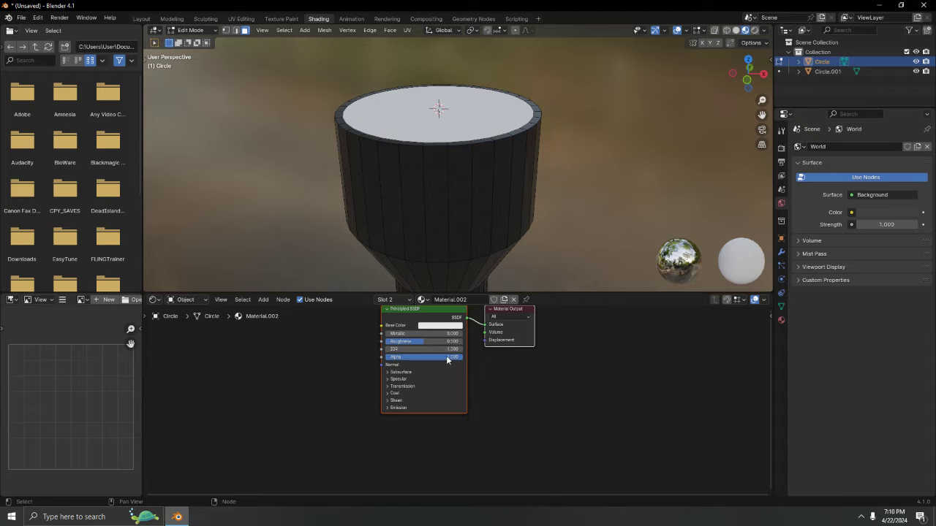
{"action": "mouse_move", "coordinate": [436, 326]}
{"action": "middle_mouse_down"}
{"action": "mouse_move", "coordinate": [445, 349]}
{"action": "mouse_move", "coordinate": [424, 332]}
{"action": "middle_mouse_up"}
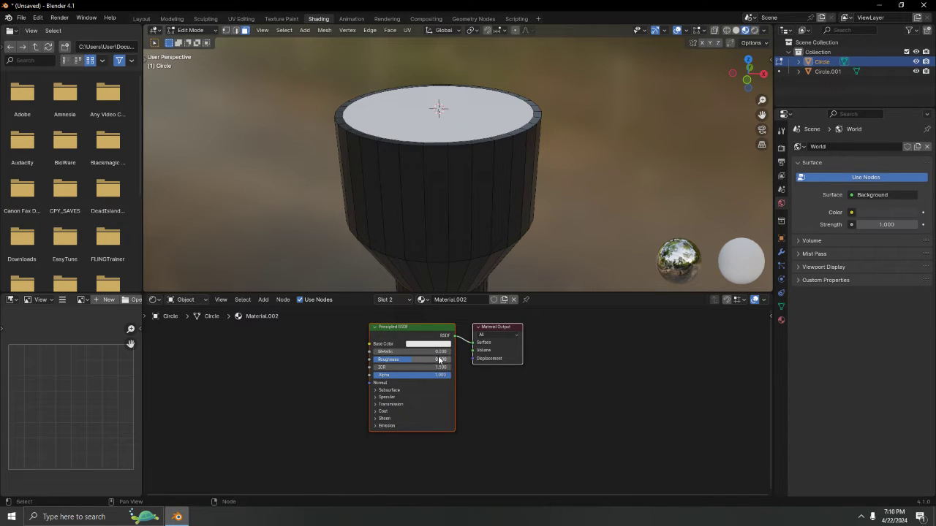
{"action": "left_click_drag", "start_coordinate": [439, 360], "coordinate": [387, 359]}
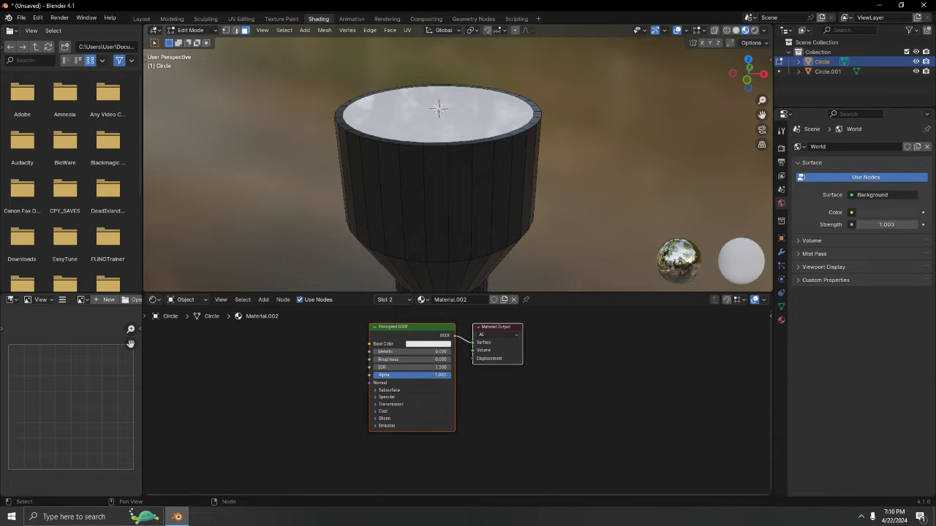
- Lower the lens material's alpha to about 0.173, checking the lens face in solid and material preview shading
{"action": "left_click_drag", "start_coordinate": [439, 375], "coordinate": [406, 375]}
{"action": "middle_click_drag", "start_coordinate": [574, 171], "coordinate": [645, 143]}
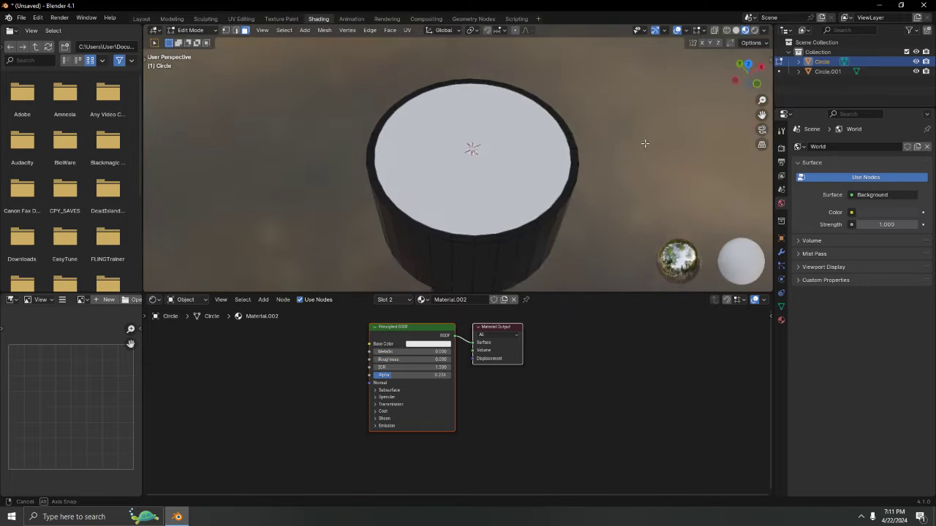
{"action": "left_click", "coordinate": [734, 31]}
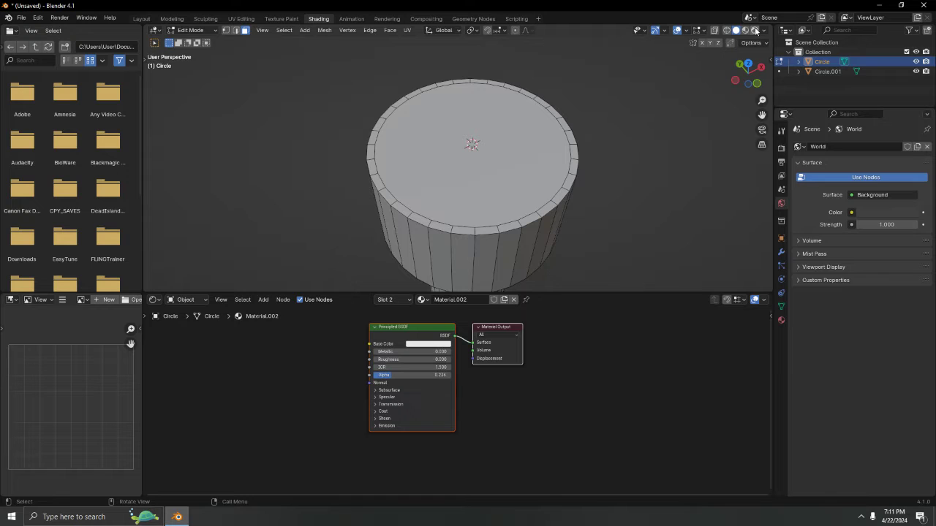
{"action": "left_click", "coordinate": [745, 31]}
{"action": "middle_click_drag", "start_coordinate": [622, 214], "coordinate": [625, 180]}
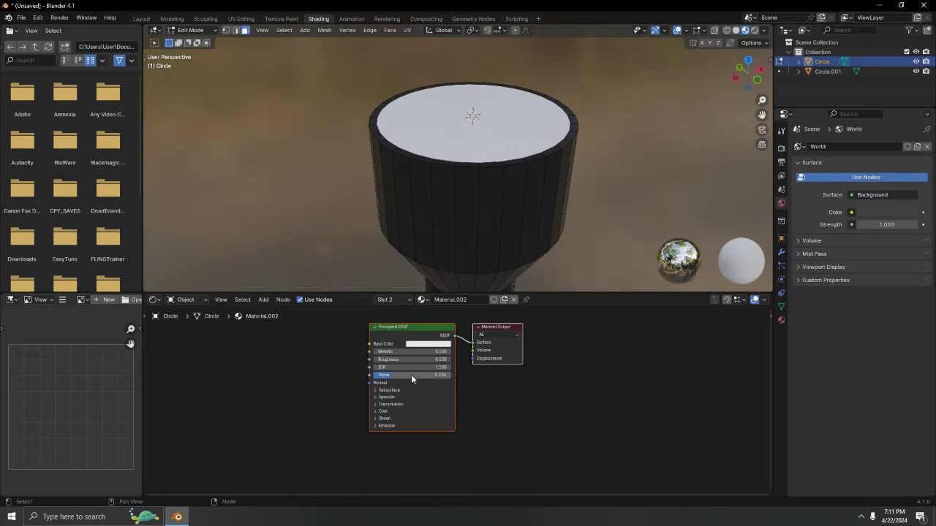
{"action": "left_click_drag", "start_coordinate": [411, 376], "coordinate": [405, 377]}
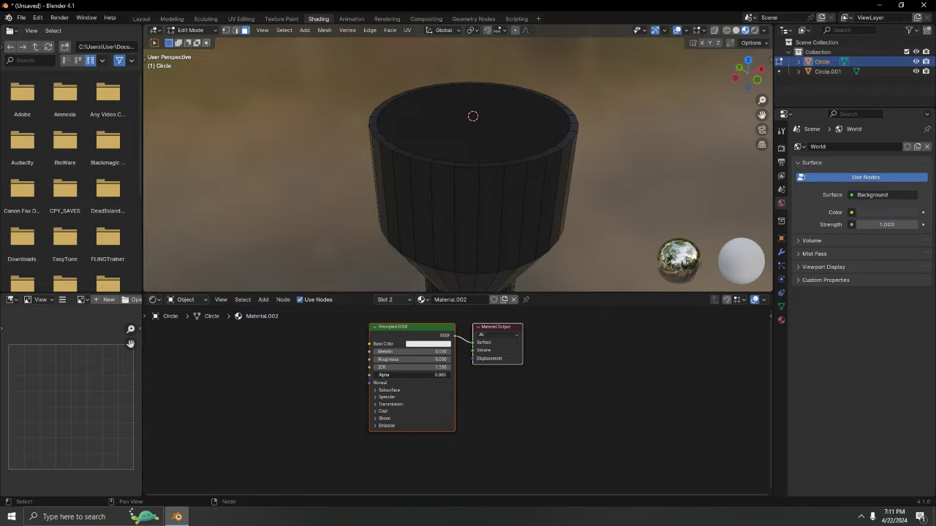
{"action": "left_click_drag", "start_coordinate": [406, 377], "coordinate": [422, 376]}
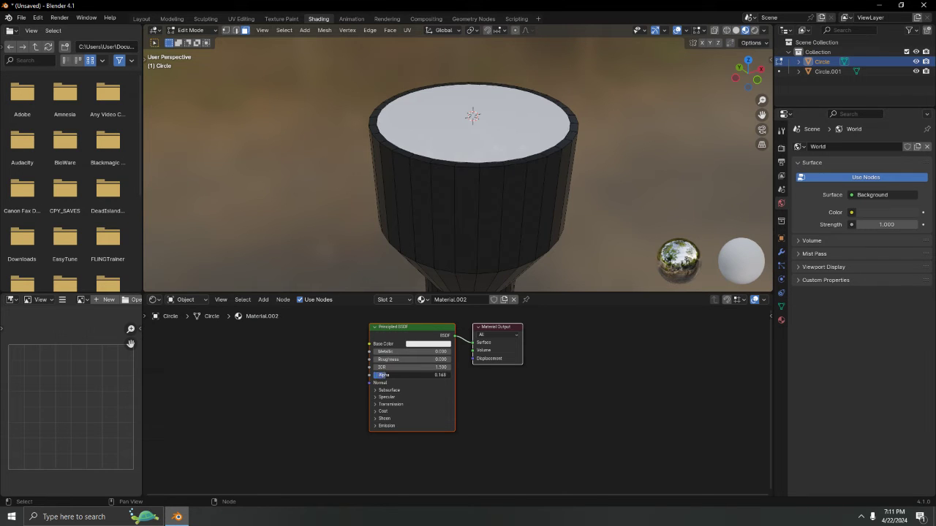
{"action": "middle_click_drag", "start_coordinate": [631, 200], "coordinate": [607, 211]}
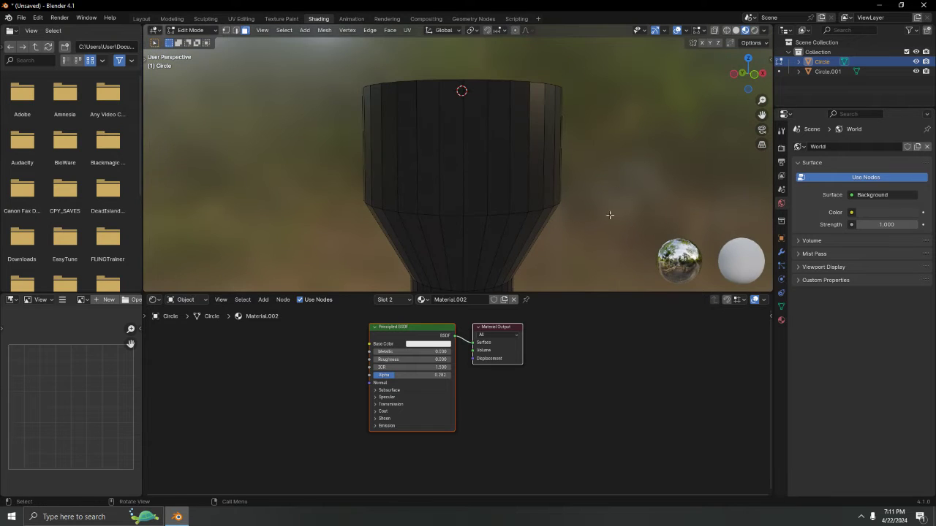
{"action": "left_click_drag", "start_coordinate": [400, 376], "coordinate": [406, 374]}
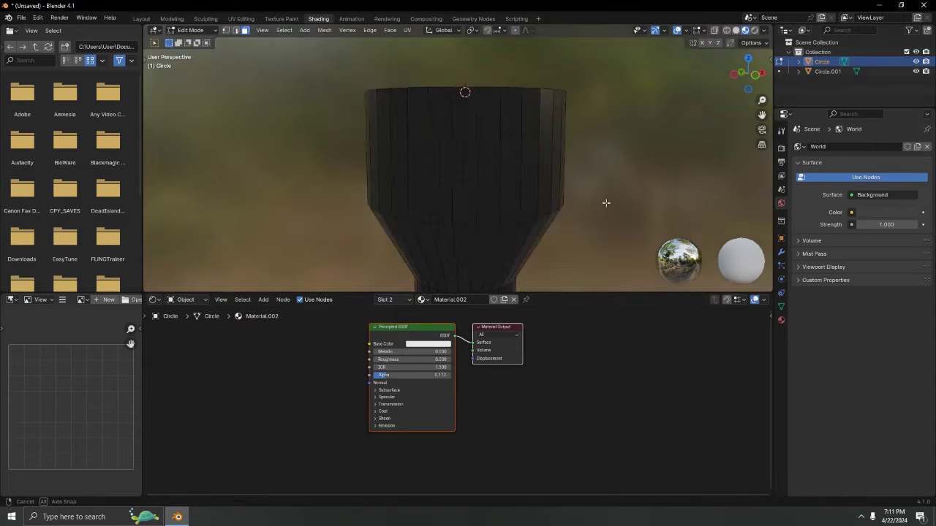
{"action": "middle_click_drag", "start_coordinate": [606, 202], "coordinate": [565, 215]}
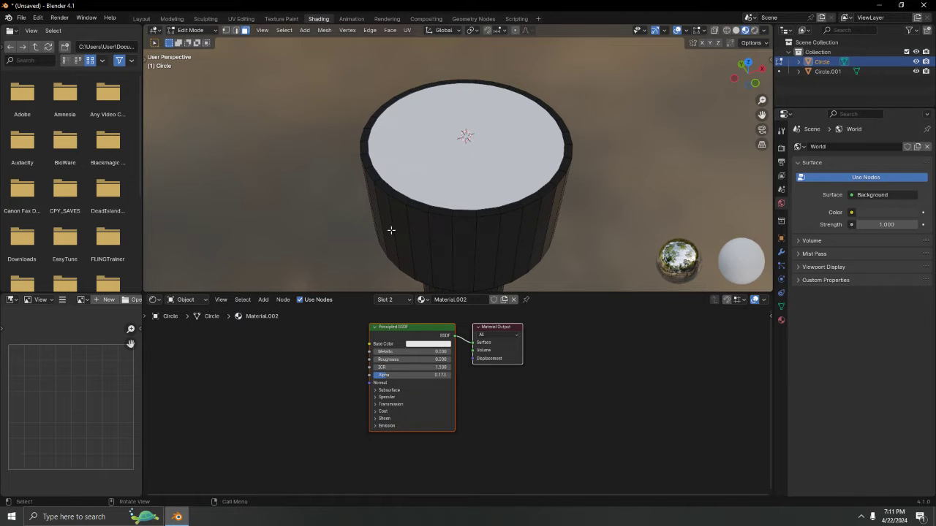
- Return to Object Mode, select the small button on the handle, and give it a new material
{"action": "scroll", "coordinate": [392, 230], "scroll_direction": "down", "scroll_amount": 9}
{"action": "middle_click_drag", "start_coordinate": [392, 234], "coordinate": [397, 168]}
{"action": "scroll", "coordinate": [480, 208], "scroll_direction": "up", "scroll_amount": 2}
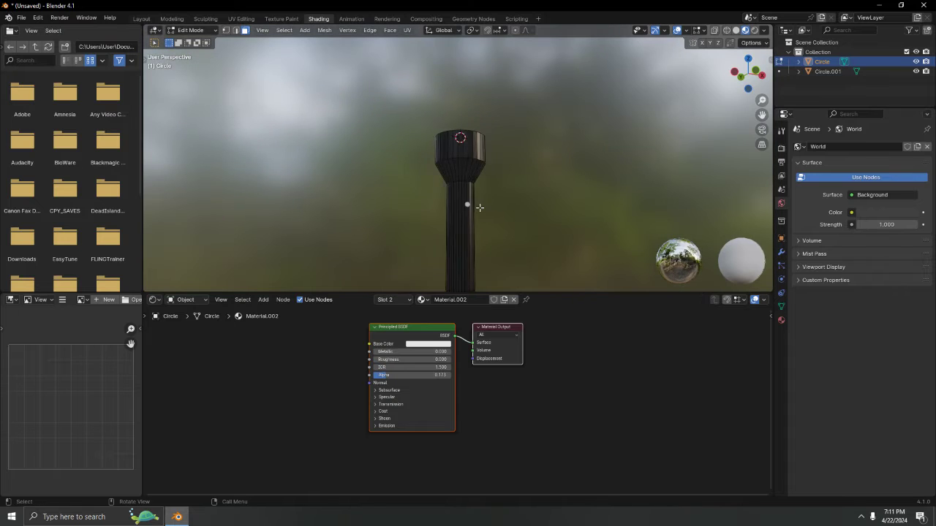
{"action": "scroll", "coordinate": [480, 208], "scroll_direction": "up", "scroll_amount": 1}
{"action": "middle_click_drag", "start_coordinate": [480, 207], "coordinate": [461, 157], "text": "shift"}
{"action": "key", "text": "Tab"}
{"action": "scroll", "coordinate": [424, 171], "scroll_direction": "up", "scroll_amount": 4}
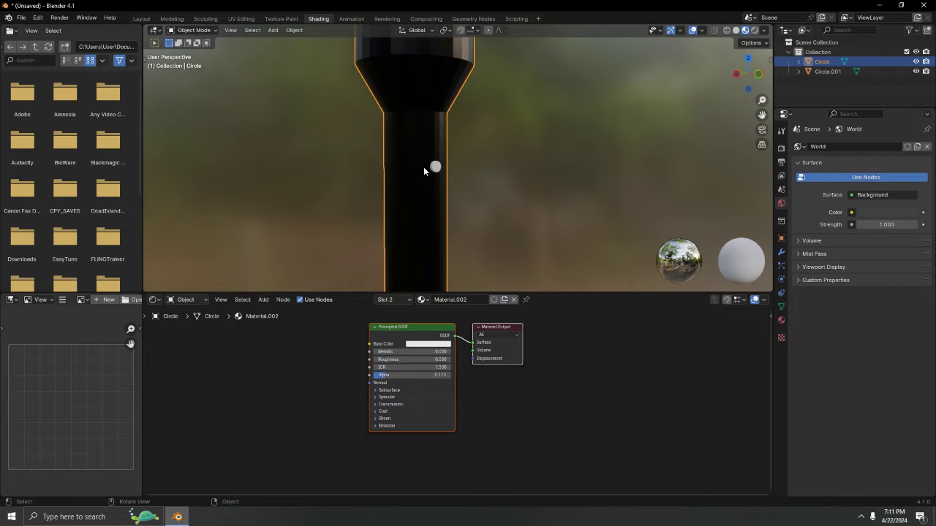
{"action": "left_click", "coordinate": [439, 167]}
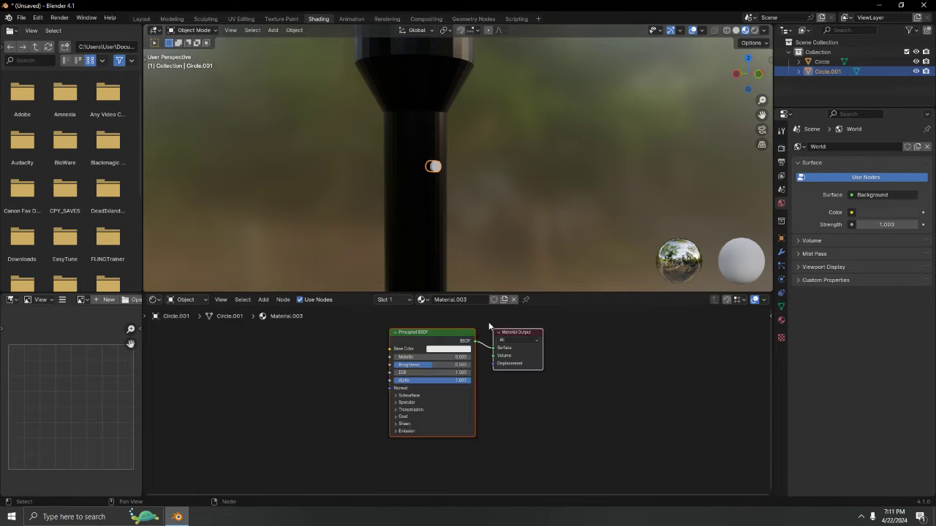
- Make the button material's base color red and its roughness 1.0, and deselect the button
{"action": "left_click", "coordinate": [460, 350]}
{"action": "left_click", "coordinate": [466, 285]}
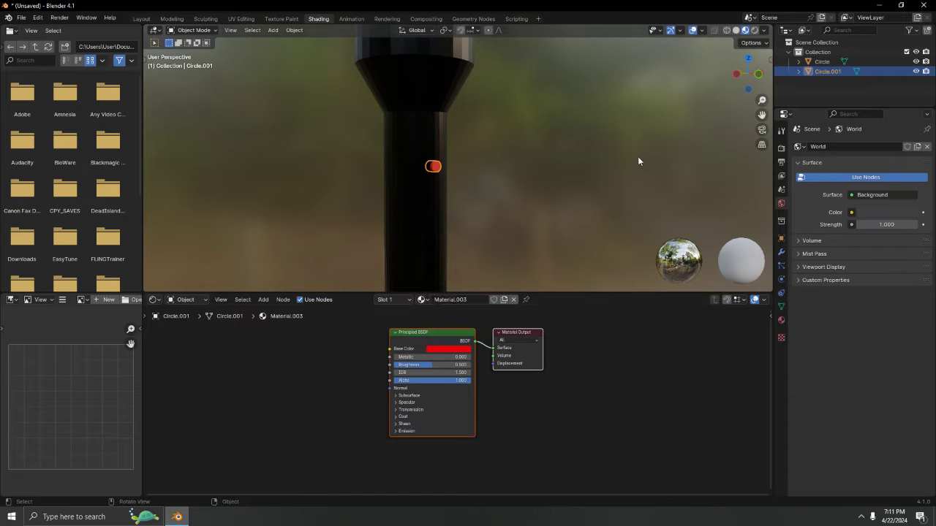
{"action": "left_click_drag", "start_coordinate": [451, 365], "coordinate": [490, 365]}
{"action": "left_click", "coordinate": [525, 196]}
{"action": "scroll", "coordinate": [512, 197], "scroll_direction": "down", "scroll_amount": 8}
{"action": "middle_click_drag", "start_coordinate": [495, 198], "coordinate": [478, 239]}
{"action": "scroll", "coordinate": [470, 182], "scroll_direction": "up", "scroll_amount": 4}
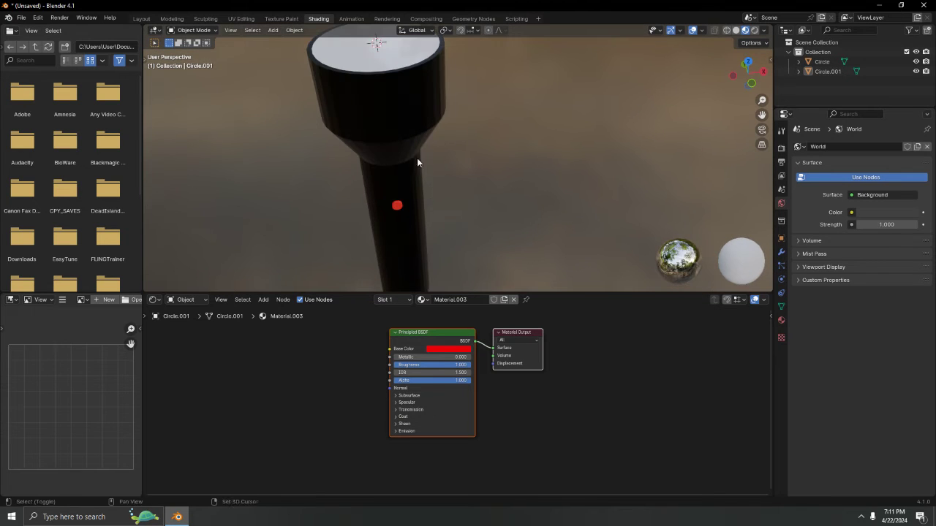
{"action": "middle_click_drag", "start_coordinate": [417, 158], "coordinate": [446, 188]}
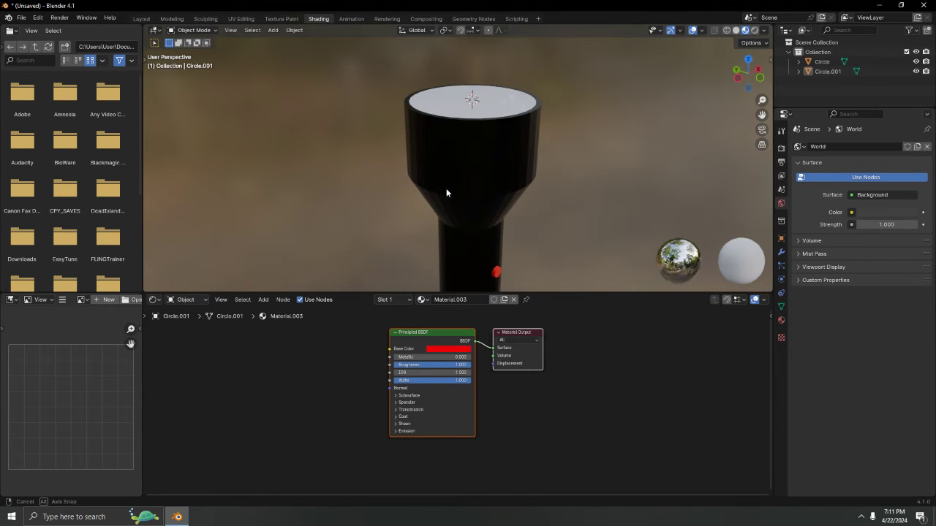
- Switch to the Layout workspace and show the flashlight in front orthographic view
{"action": "left_click", "coordinate": [143, 18]}
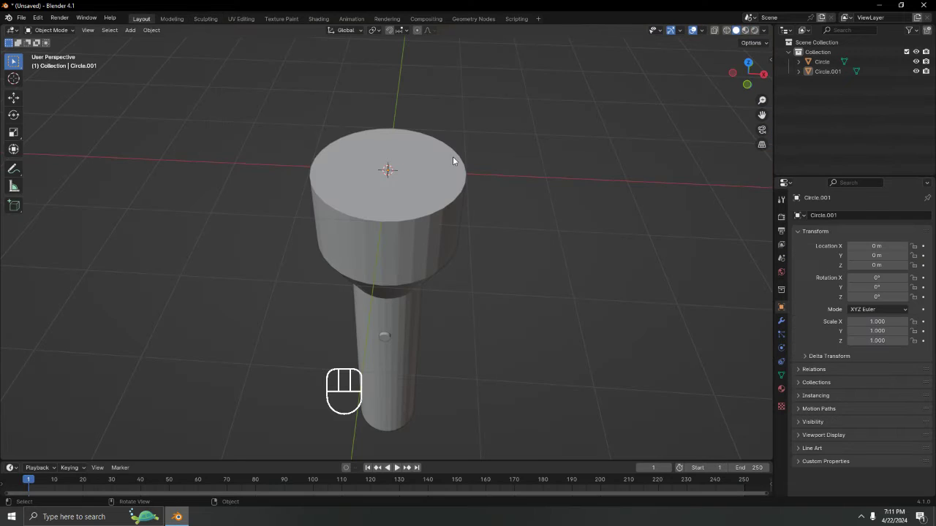
{"action": "middle_click_drag", "start_coordinate": [604, 77], "coordinate": [385, 243]}
{"action": "key", "text": "KP_1"}
{"action": "middle_click_drag", "start_coordinate": [430, 182], "coordinate": [551, 149], "text": "shift"}
{"action": "key", "text": "KP_1"}
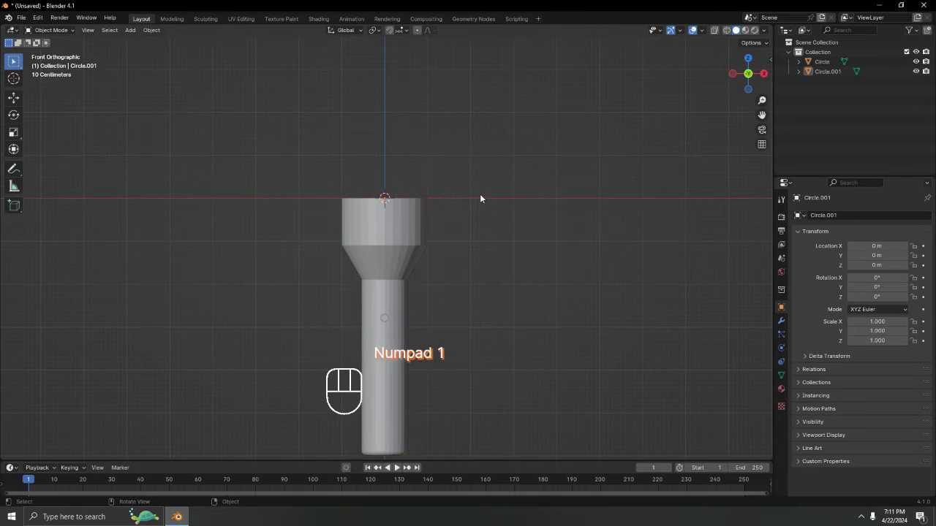
- Add a spot light at the lens center and rotate it 180° about the X axis
{"action": "key", "text": "shift+a"}
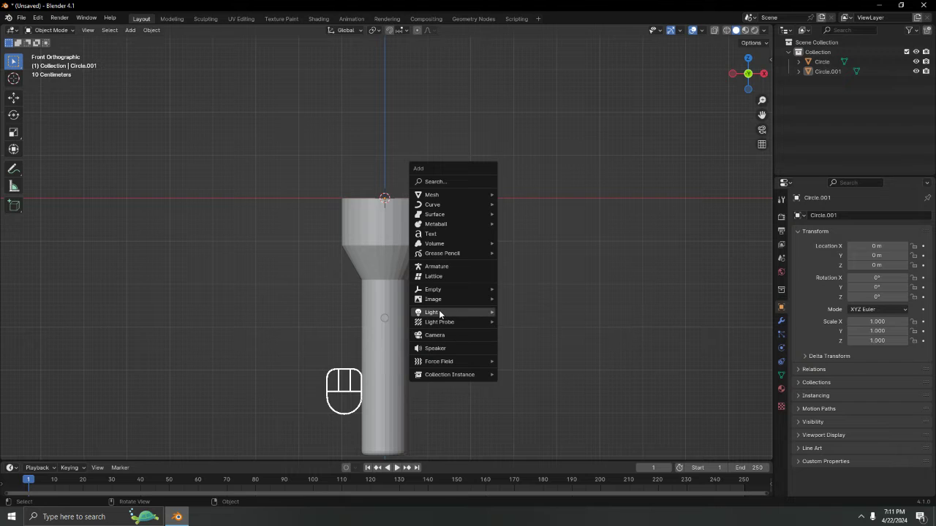
{"action": "mouse_move", "coordinate": [442, 313]}
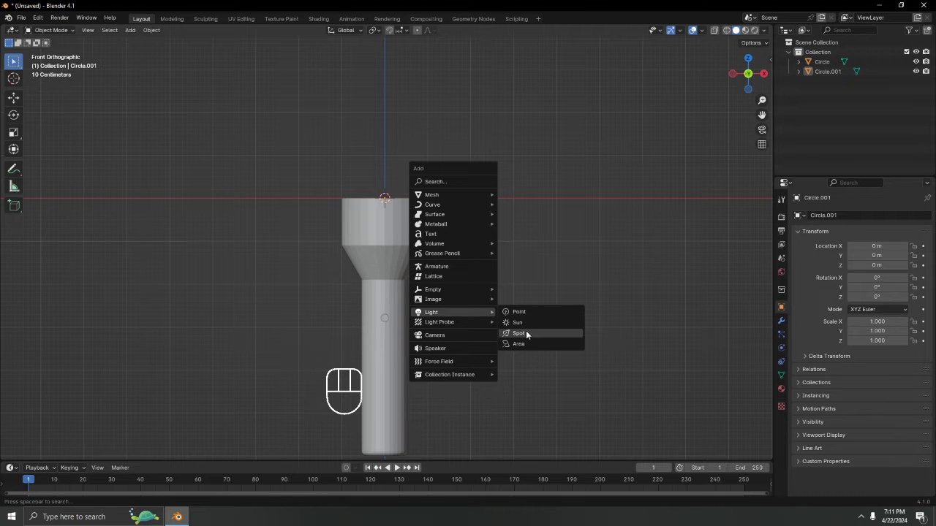
{"action": "left_click", "coordinate": [525, 330]}
{"action": "key", "text": "r"}
{"action": "key", "text": "x"}
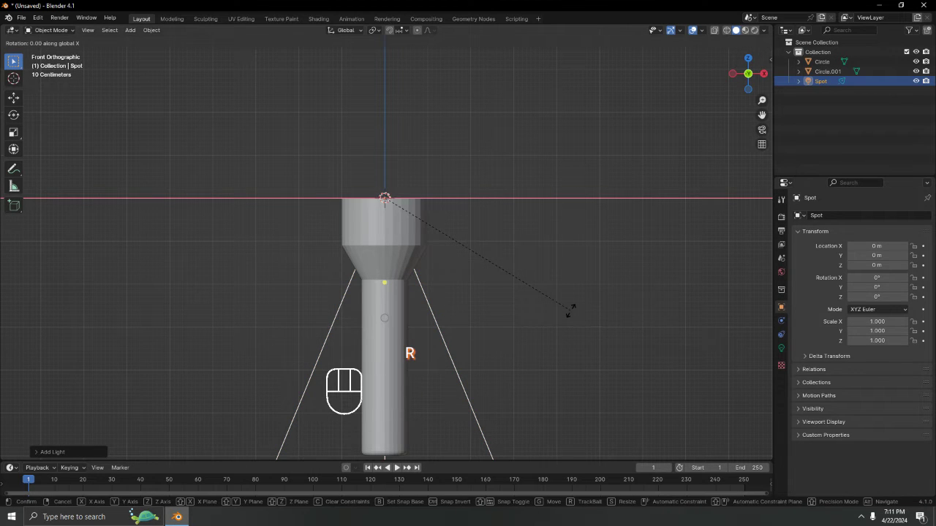
{"action": "type", "text": "180"}
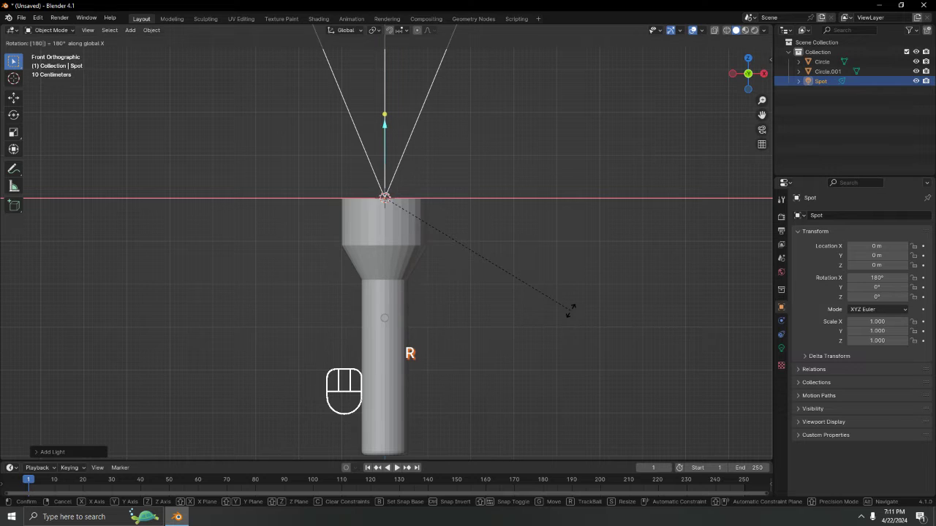
{"action": "key", "text": "Return"}
- Turn on X-ray and move the spot light about 1 m down along Z, to the base of the reflector cone
{"action": "scroll", "coordinate": [551, 189], "scroll_direction": "down", "scroll_amount": 3}
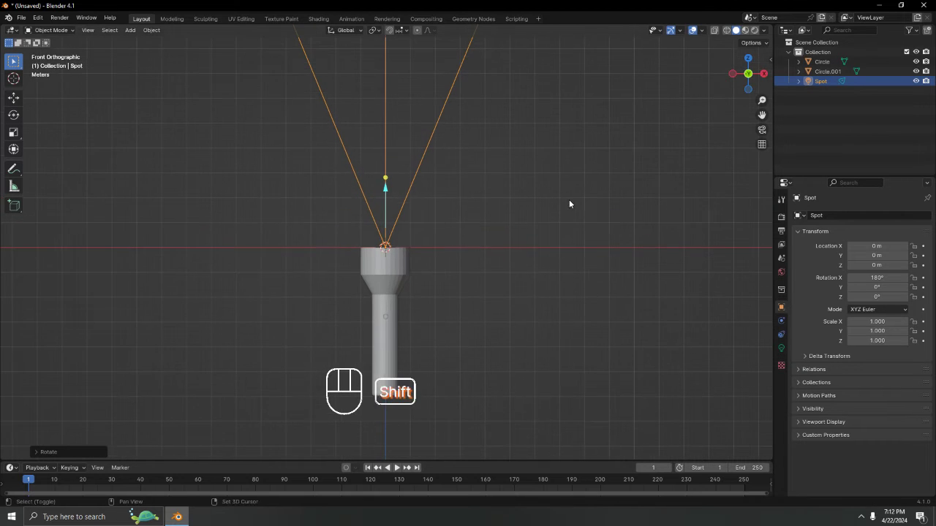
{"action": "left_click", "coordinate": [714, 31]}
{"action": "scroll", "coordinate": [528, 145], "scroll_direction": "up", "scroll_amount": 2}
{"action": "middle_click_drag", "start_coordinate": [528, 145], "coordinate": [520, 171], "text": "shift"}
{"action": "scroll", "coordinate": [511, 207], "scroll_direction": "up", "scroll_amount": 3}
{"action": "middle_click_drag", "start_coordinate": [510, 210], "coordinate": [533, 150], "text": "shift"}
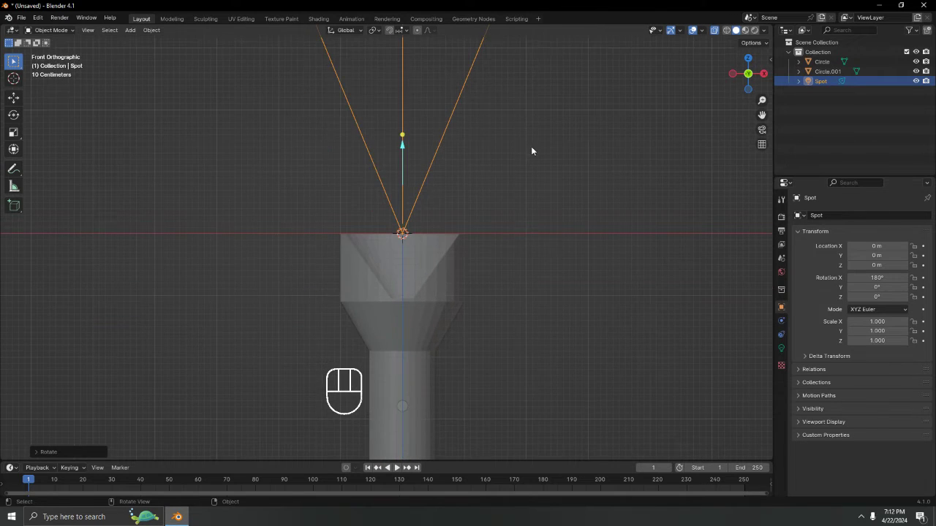
{"action": "scroll", "coordinate": [533, 150], "scroll_direction": "up", "scroll_amount": 4}
{"action": "key", "text": "g"}
{"action": "key", "text": "z"}
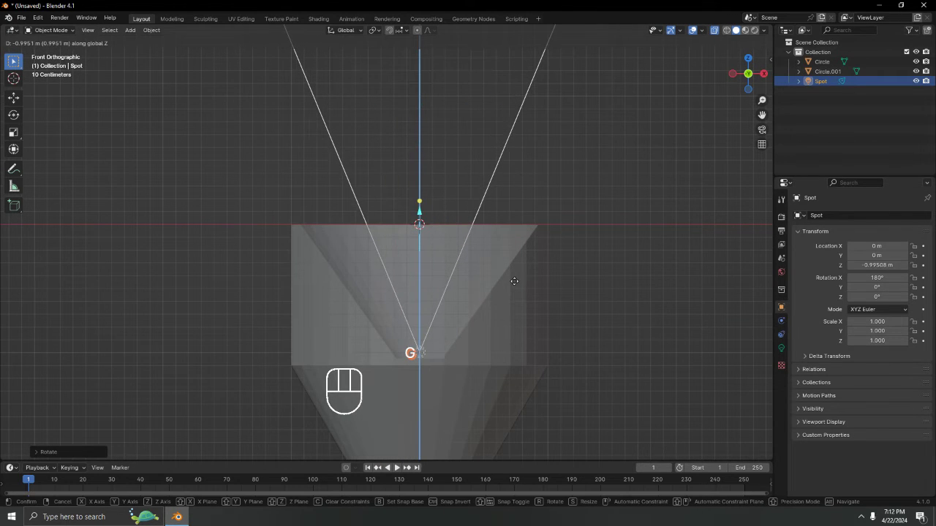
{"action": "left_click", "coordinate": [514, 281]}
- In front view, scale the spot light along Z to about 0.6 so its beam matches the reflector cone's slope
{"action": "middle_click_drag", "start_coordinate": [513, 281], "coordinate": [530, 199]}
{"action": "scroll", "coordinate": [504, 289], "scroll_direction": "down", "scroll_amount": 3}
{"action": "key", "text": "KP_1"}
{"action": "scroll", "coordinate": [529, 199], "scroll_direction": "up", "scroll_amount": 4}
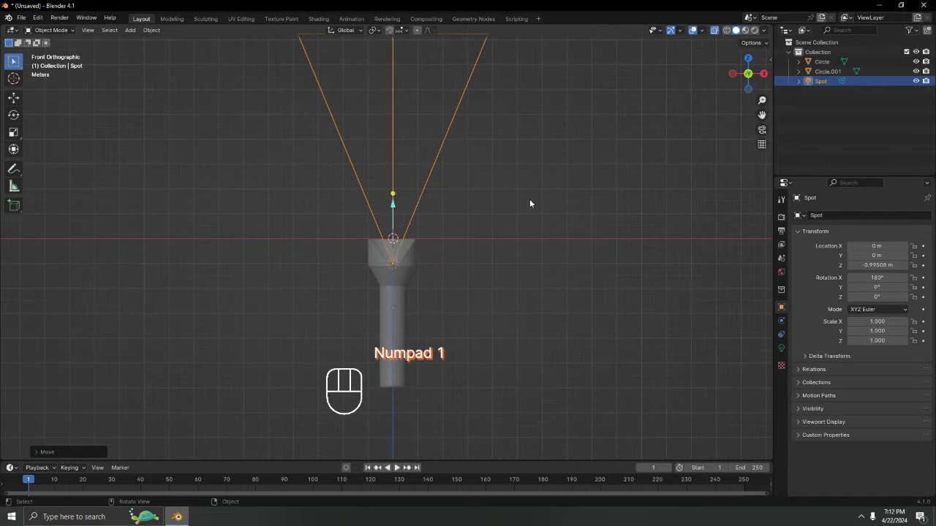
{"action": "key", "text": "s"}
{"action": "key", "text": "z"}
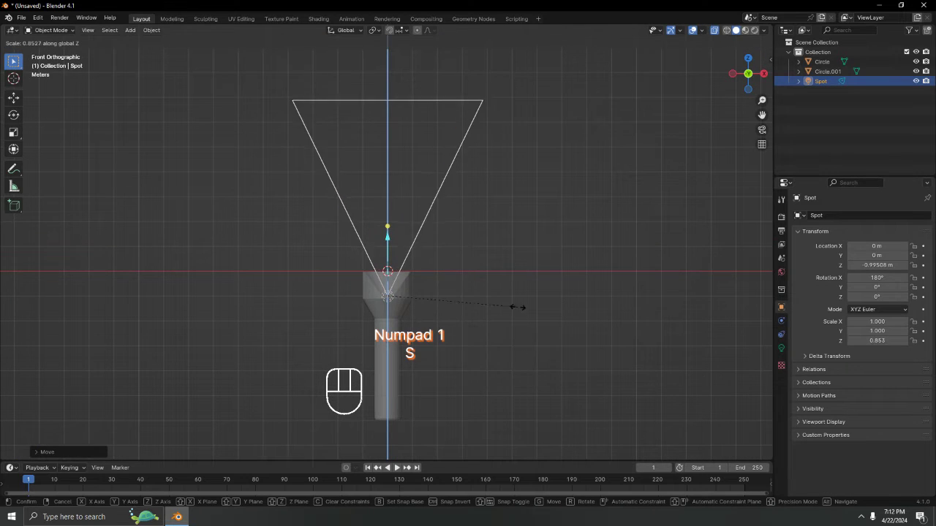
{"action": "left_click", "coordinate": [480, 298]}
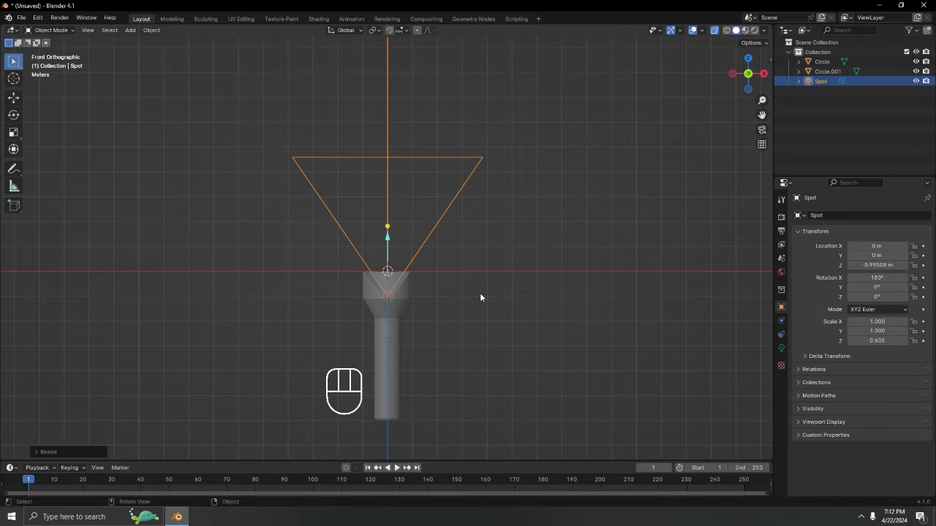
- Set the spot light's power to 5000 W
{"action": "middle_click_drag", "start_coordinate": [440, 185], "coordinate": [208, 208]}
{"action": "key", "text": "Tab"}
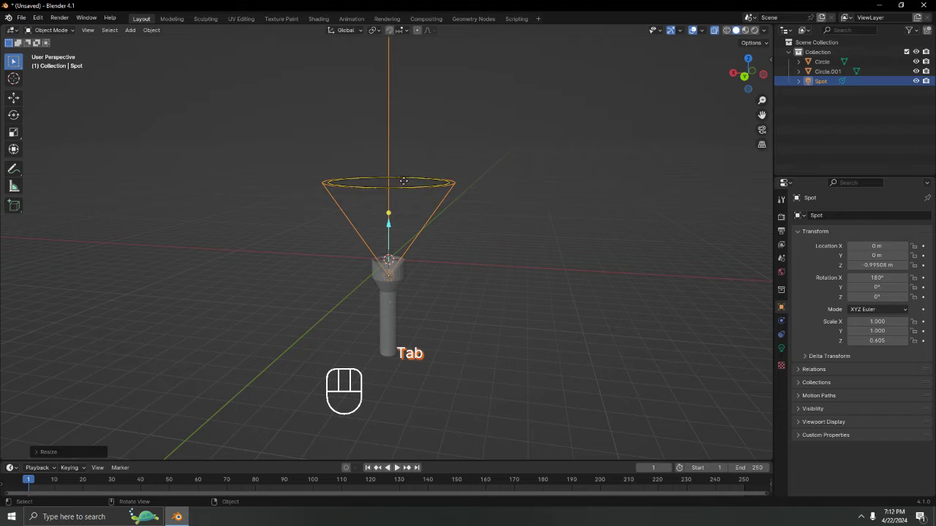
{"action": "left_click", "coordinate": [781, 348]}
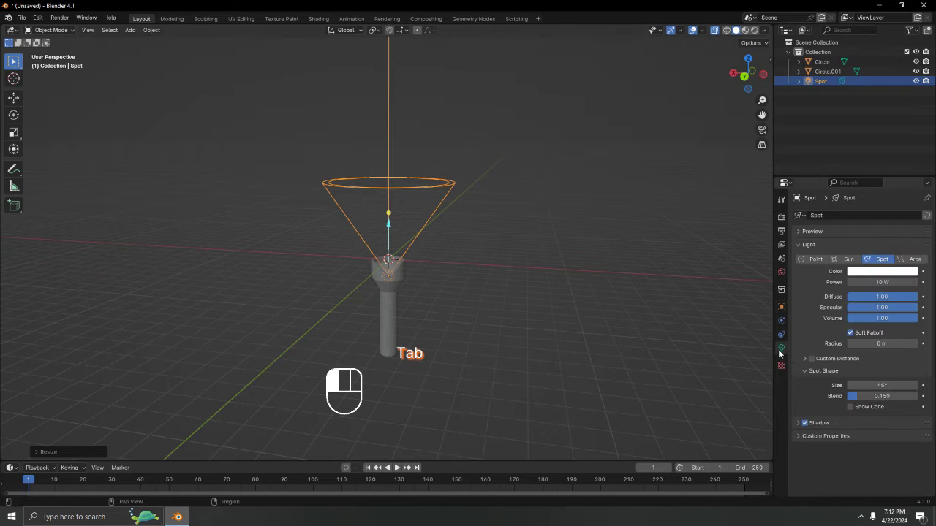
{"action": "scroll", "coordinate": [401, 271], "scroll_direction": "up", "scroll_amount": 4}
{"action": "middle_click_drag", "start_coordinate": [714, 287], "coordinate": [534, 347]}
{"action": "left_click", "coordinate": [894, 281]}
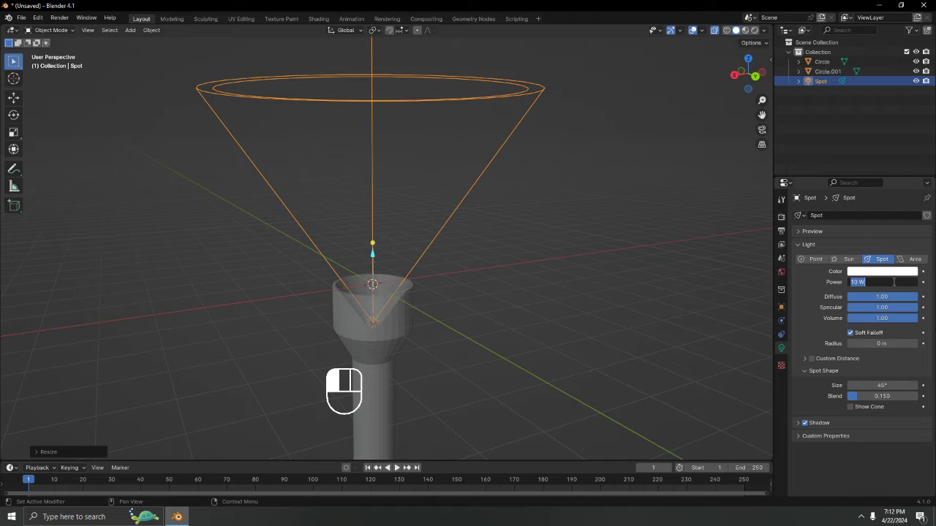
{"action": "type", "text": "5000"}
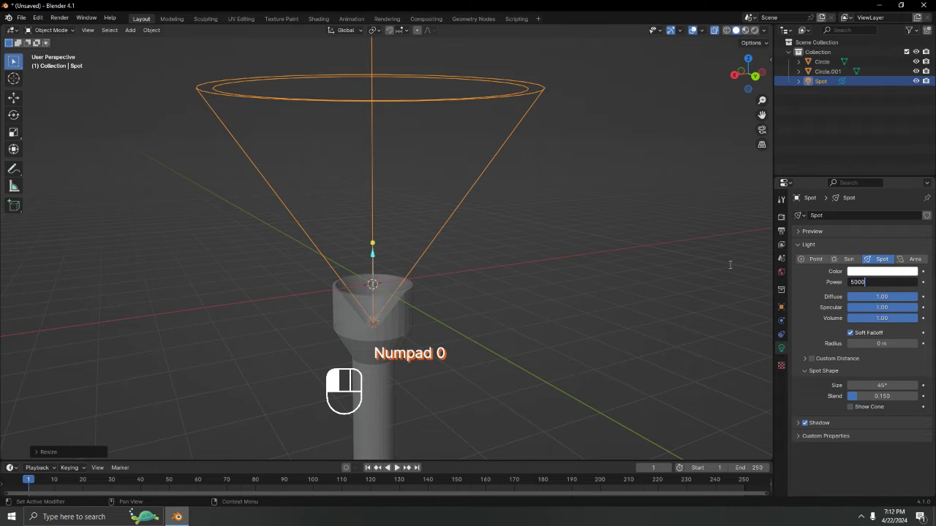
{"action": "left_click", "coordinate": [730, 265]}
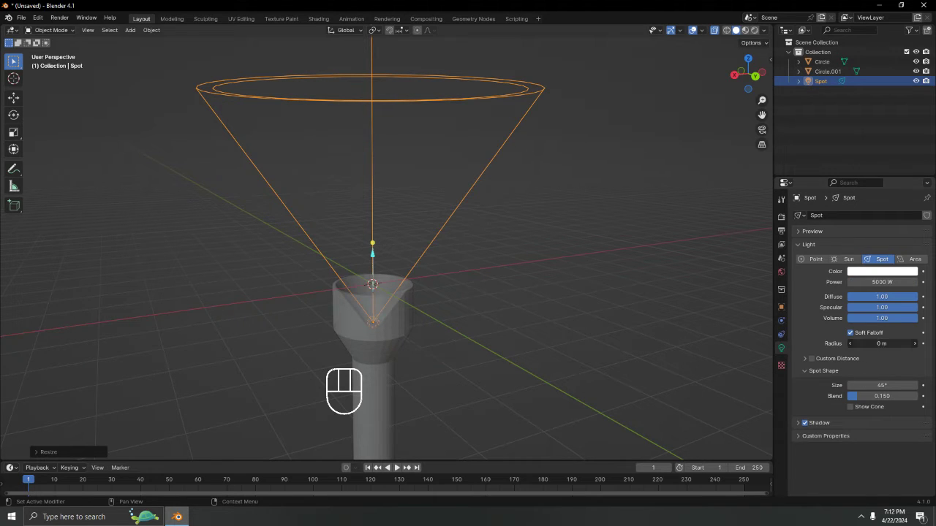
- Give the spot light a radius of 0.28 m, raise it about 0.27 m along Z, and deselect it
{"action": "left_click_drag", "start_coordinate": [876, 347], "coordinate": [899, 343]}
{"action": "key", "text": "g"}
{"action": "key", "text": "z"}
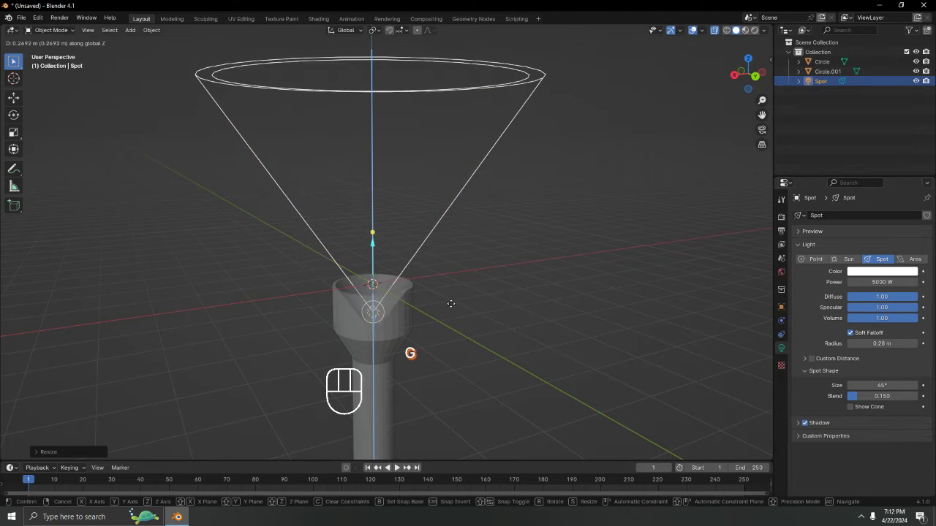
{"action": "left_click", "coordinate": [451, 303]}
{"action": "left_click", "coordinate": [558, 221]}
{"action": "middle_click_drag", "start_coordinate": [558, 221], "coordinate": [475, 236]}
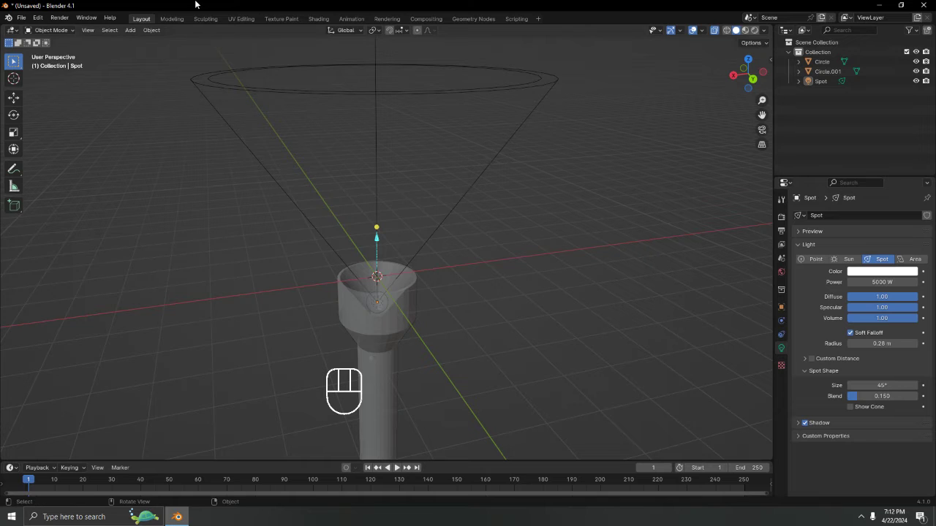
- Show the viewport in rendered shading with Cycles as the render engine, and view the lit reflector from above
{"action": "left_click", "coordinate": [754, 30]}
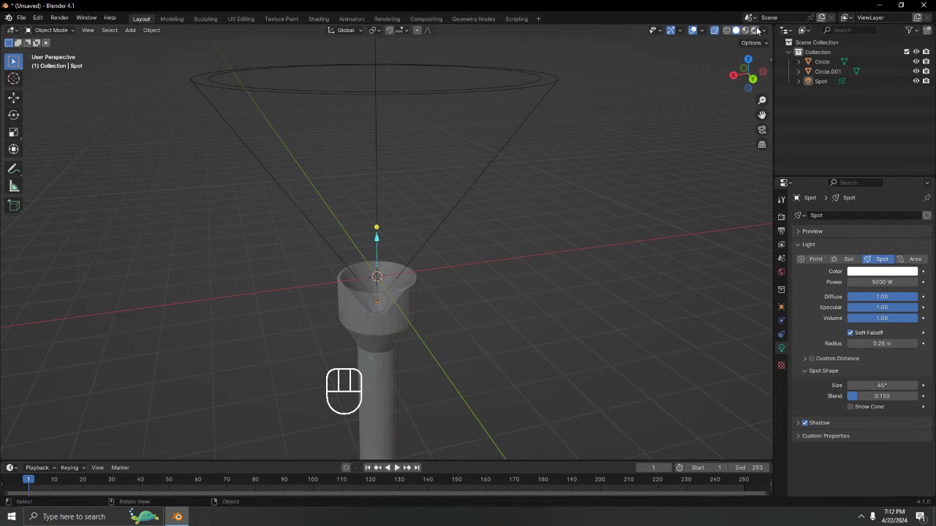
{"action": "left_click", "coordinate": [781, 217]}
{"action": "left_click", "coordinate": [863, 218]}
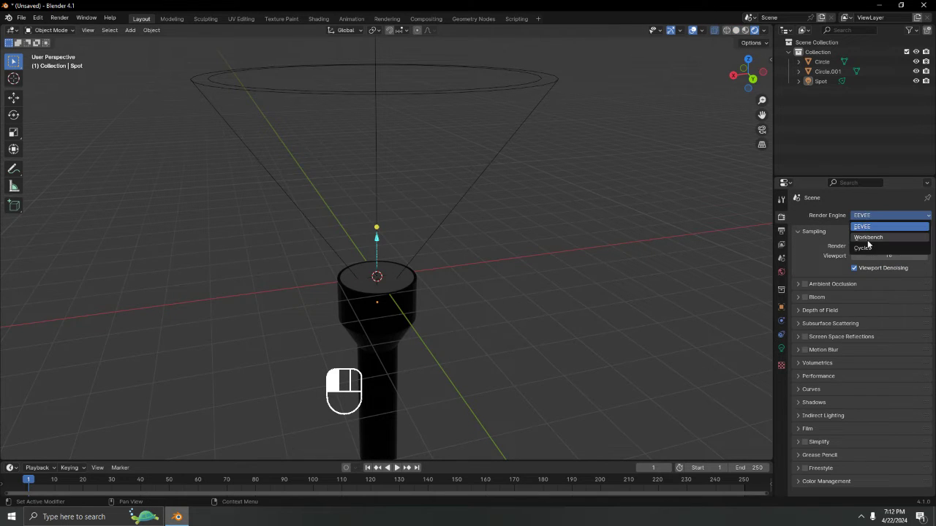
{"action": "left_click", "coordinate": [868, 241]}
{"action": "middle_click_drag", "start_coordinate": [548, 266], "coordinate": [395, 292]}
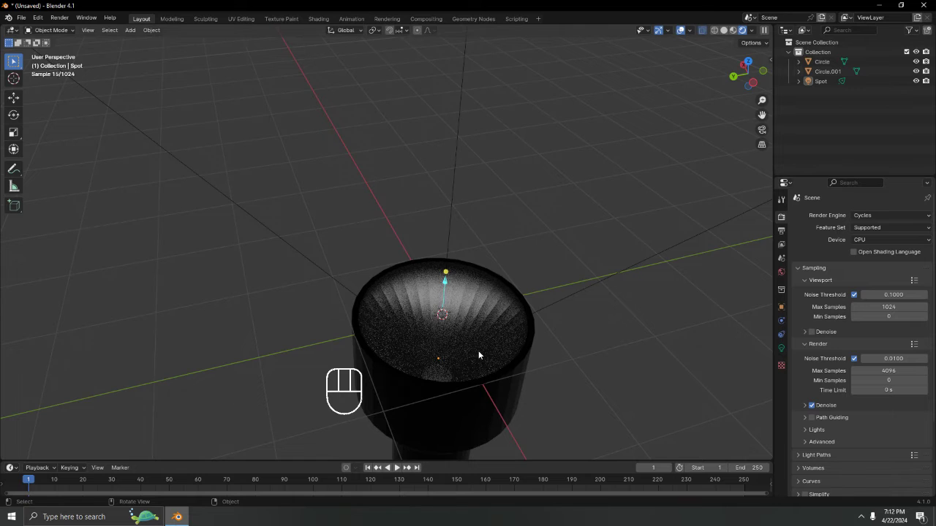
{"action": "middle_click_drag", "start_coordinate": [479, 355], "coordinate": [446, 324]}
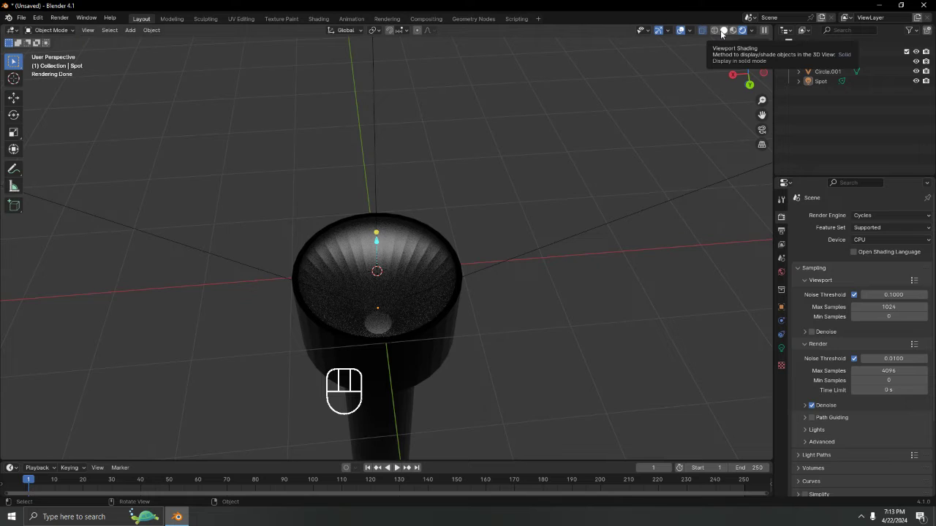
- Return to solid shading, enter Edit Mode on the flashlight body, and turn off X-ray
{"action": "left_click", "coordinate": [722, 31]}
{"action": "middle_click_drag", "start_coordinate": [468, 219], "coordinate": [434, 236]}
{"action": "left_click", "coordinate": [434, 236]}
{"action": "key", "text": "Tab"}
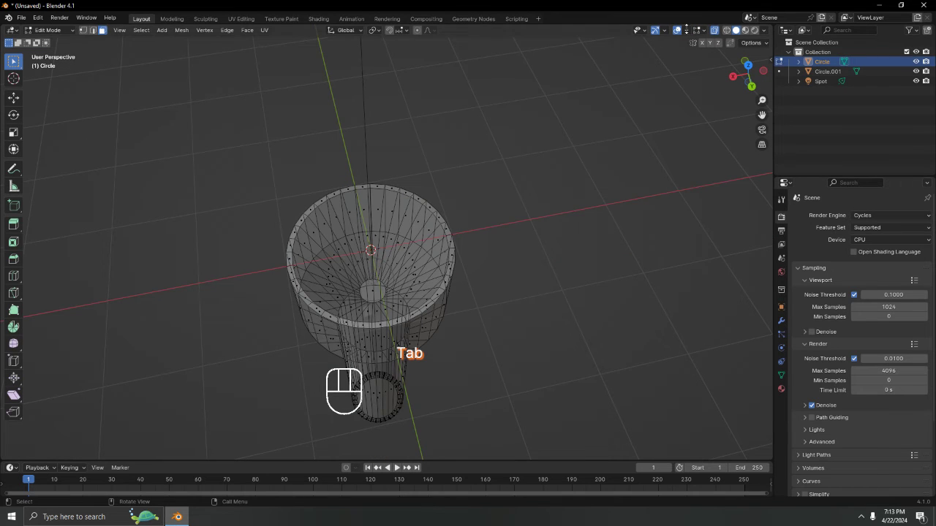
{"action": "left_click", "coordinate": [715, 32]}
- Select the lens face in face select mode and examine it and the surrounding rim up close
{"action": "middle_click_drag", "start_coordinate": [463, 278], "coordinate": [521, 248]}
{"action": "key", "text": "3"}
{"action": "left_click", "coordinate": [319, 319]}
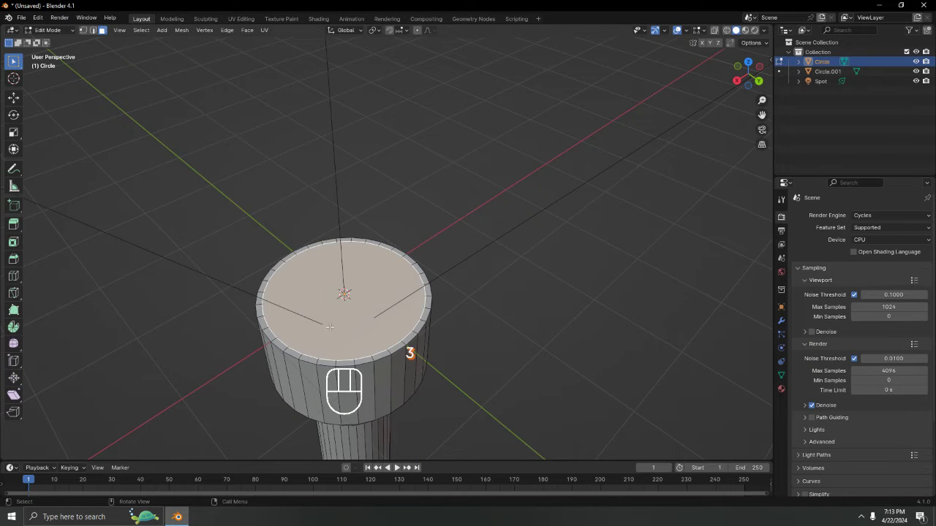
{"action": "scroll", "coordinate": [330, 327], "scroll_direction": "up", "scroll_amount": 3}
{"action": "middle_click_drag", "start_coordinate": [384, 292], "coordinate": [444, 263], "text": "shift"}
{"action": "middle_click_drag", "start_coordinate": [454, 230], "coordinate": [422, 141], "text": "shift"}
{"action": "scroll", "coordinate": [504, 141], "scroll_direction": "up", "scroll_amount": 2}
{"action": "scroll", "coordinate": [422, 141], "scroll_direction": "up", "scroll_amount": 4}
{"action": "scroll", "coordinate": [422, 141], "scroll_direction": "down", "scroll_amount": 7}
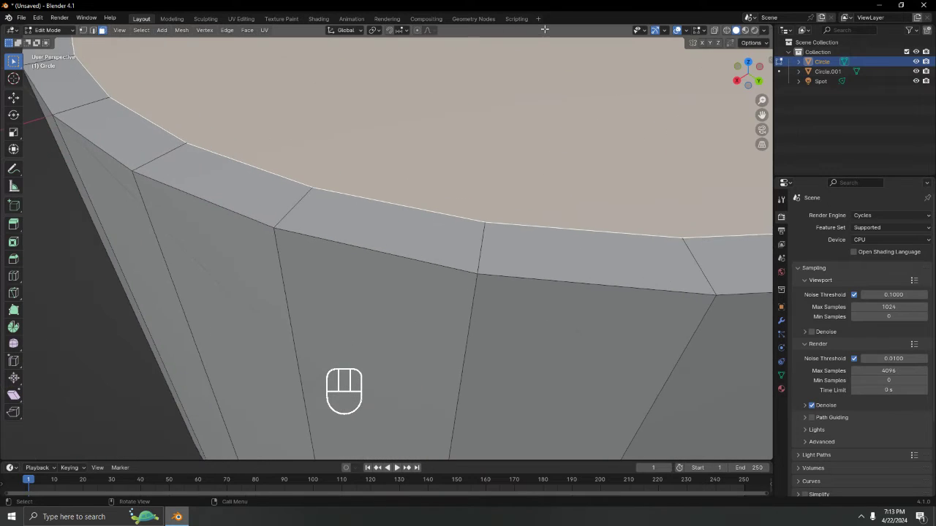
- Switch to wireframe shading and select the full loop of faces forming the inner reflector cone
{"action": "left_click", "coordinate": [726, 30]}
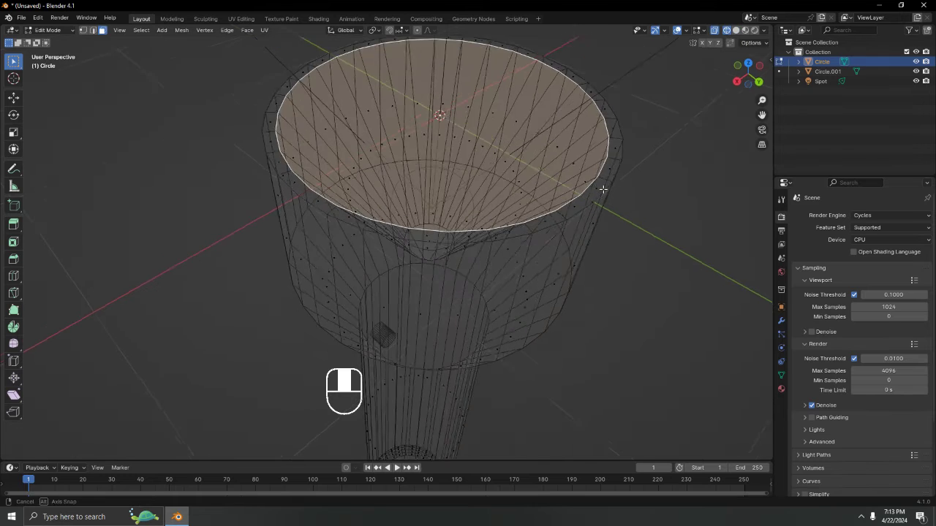
{"action": "mouse_move", "coordinate": [588, 183]}
{"action": "middle_mouse_down"}
{"action": "mouse_move", "coordinate": [593, 94]}
{"action": "mouse_move", "coordinate": [500, 336]}
{"action": "mouse_move", "coordinate": [500, 311]}
{"action": "middle_mouse_up"}
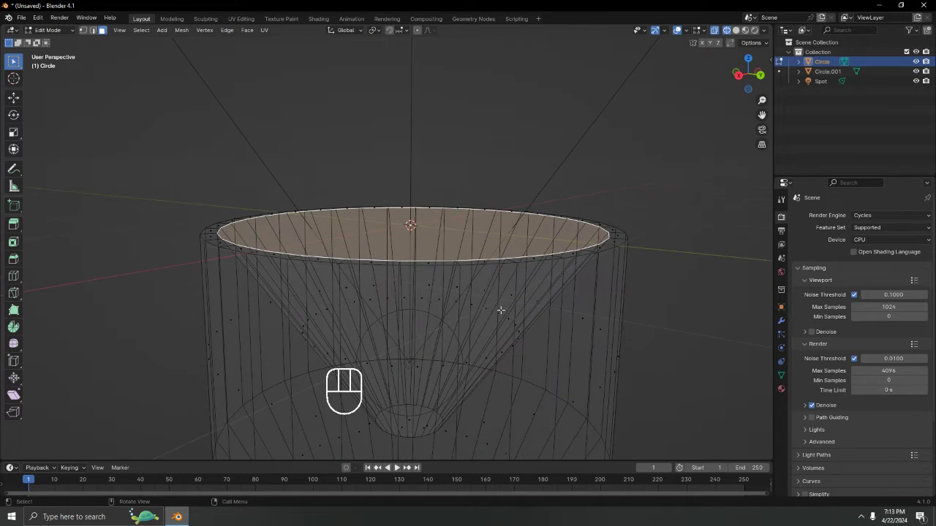
{"action": "key", "text": "2"}
{"action": "key", "text": "2"}
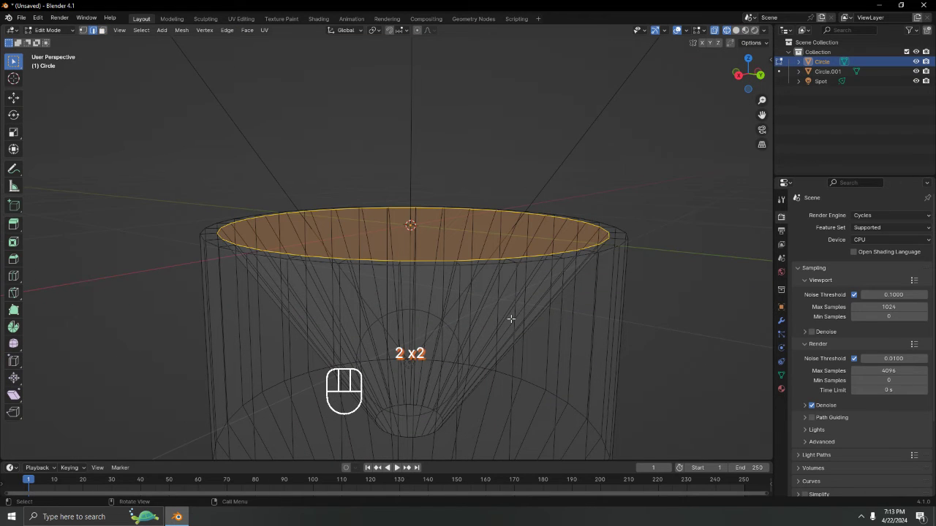
{"action": "left_click", "coordinate": [511, 318], "text": "alt"}
{"action": "left_click", "coordinate": [509, 323], "text": "alt"}
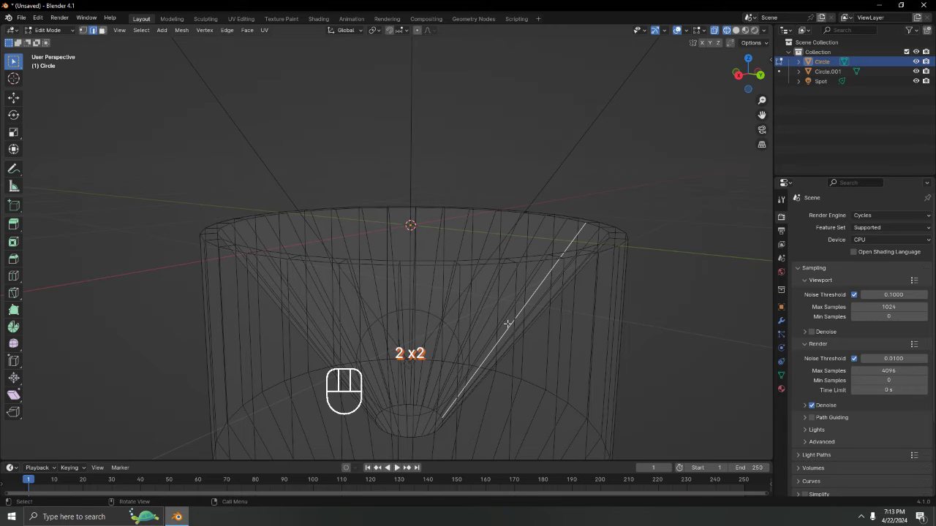
{"action": "key", "text": "4"}
{"action": "key", "text": "3"}
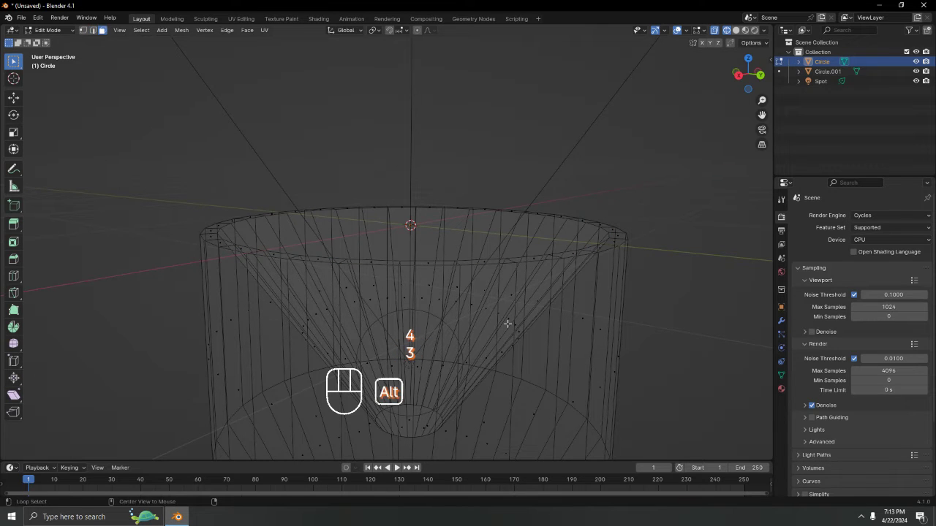
{"action": "left_click", "coordinate": [507, 324], "text": "alt"}
{"action": "middle_click_drag", "start_coordinate": [507, 323], "coordinate": [526, 285]}
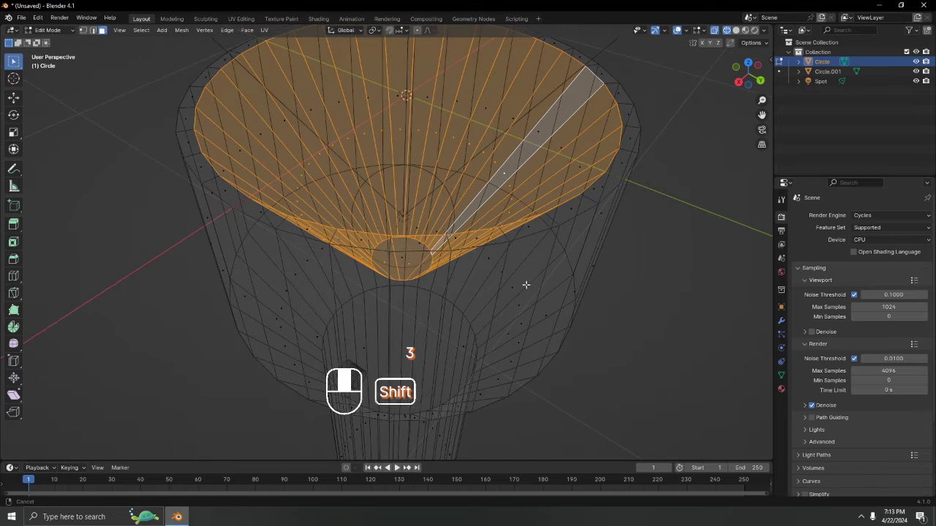
{"action": "middle_click_drag", "start_coordinate": [556, 211], "coordinate": [549, 221]}
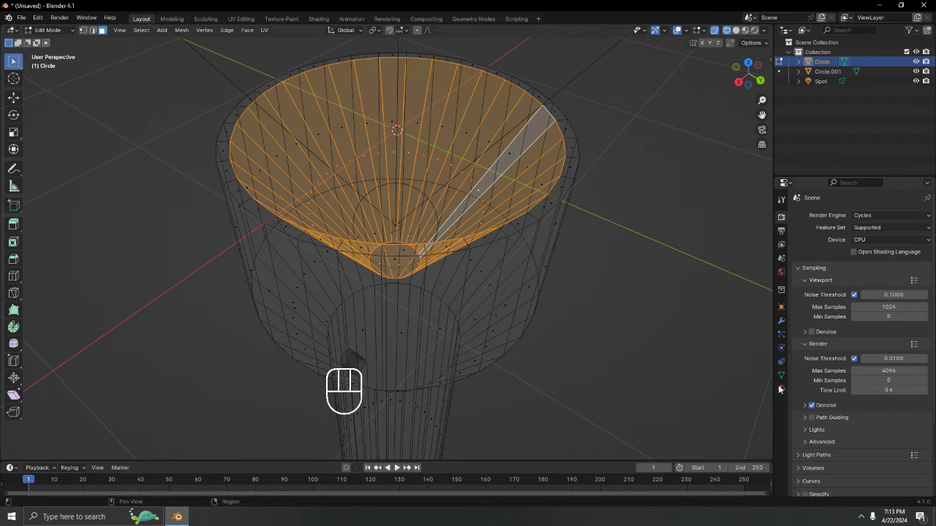
- Switch to the Shading workspace and turn on X-ray to see the selected reflector faces inside the head
{"action": "left_click", "coordinate": [318, 19]}
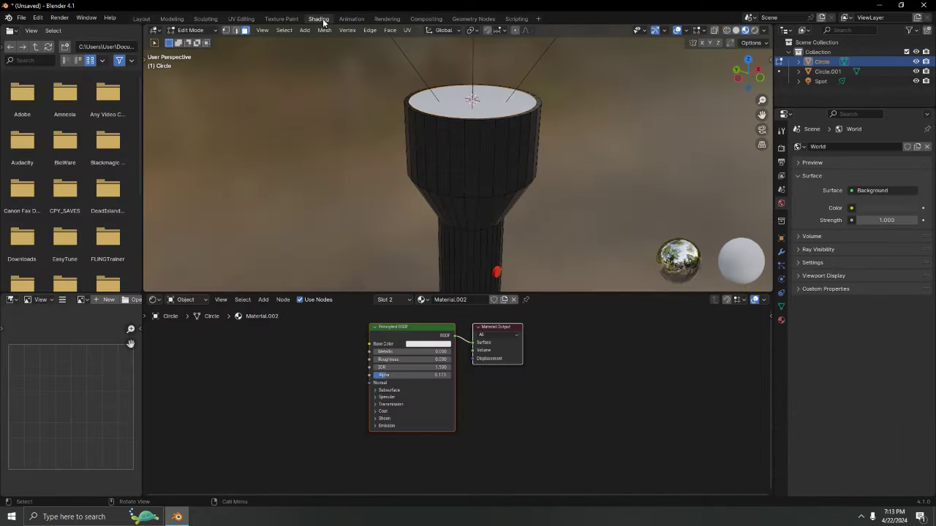
{"action": "middle_click_drag", "start_coordinate": [466, 208], "coordinate": [679, 44]}
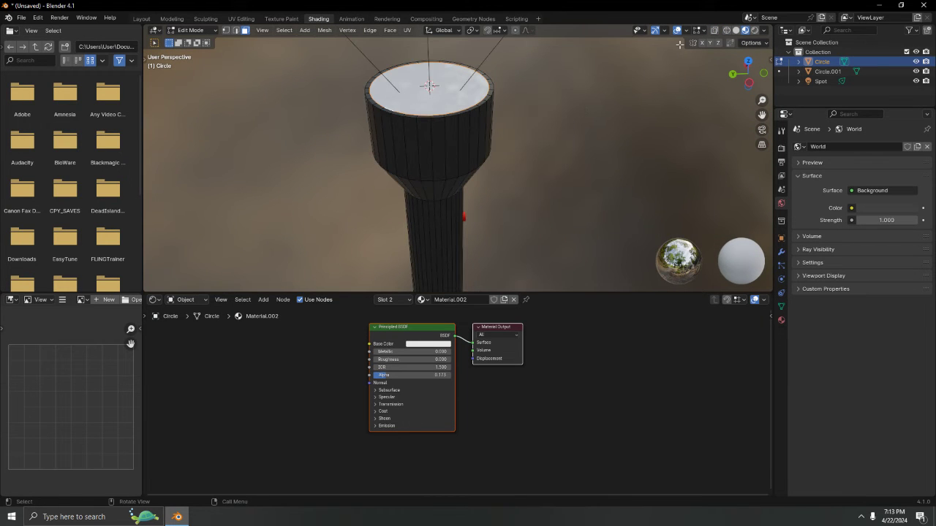
{"action": "left_click", "coordinate": [715, 32]}
{"action": "middle_click_drag", "start_coordinate": [627, 105], "coordinate": [555, 226]}
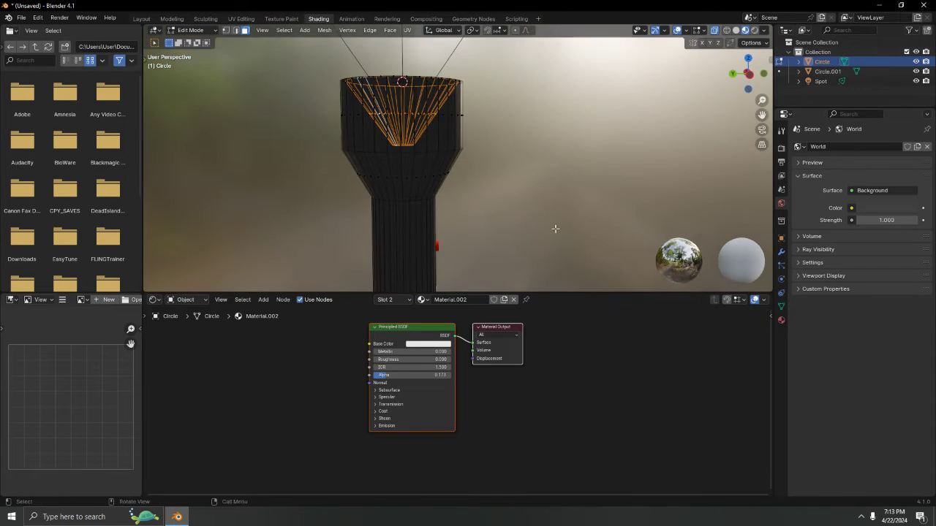
- Add a third material slot with a new material and assign it to the selected reflector faces
{"action": "left_click", "coordinate": [395, 299]}
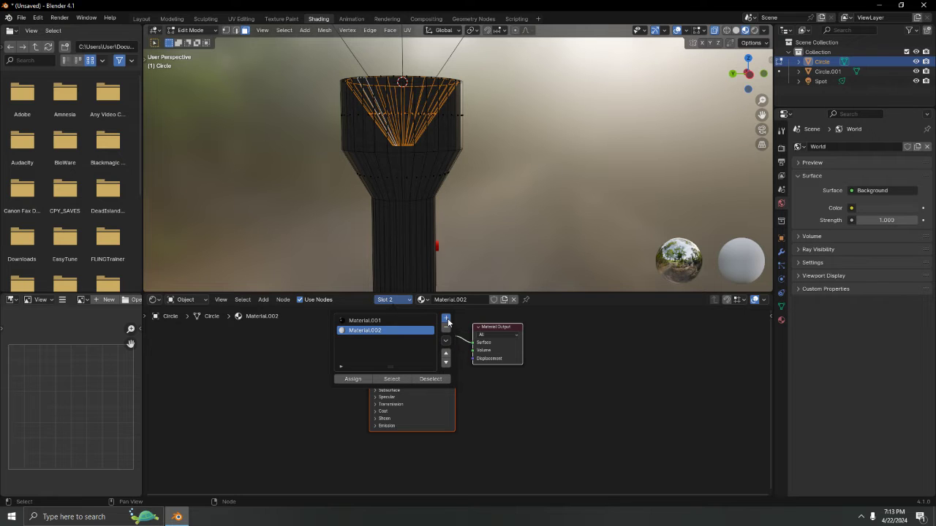
{"action": "left_click", "coordinate": [447, 322]}
{"action": "left_click", "coordinate": [468, 300]}
{"action": "left_click", "coordinate": [394, 300]}
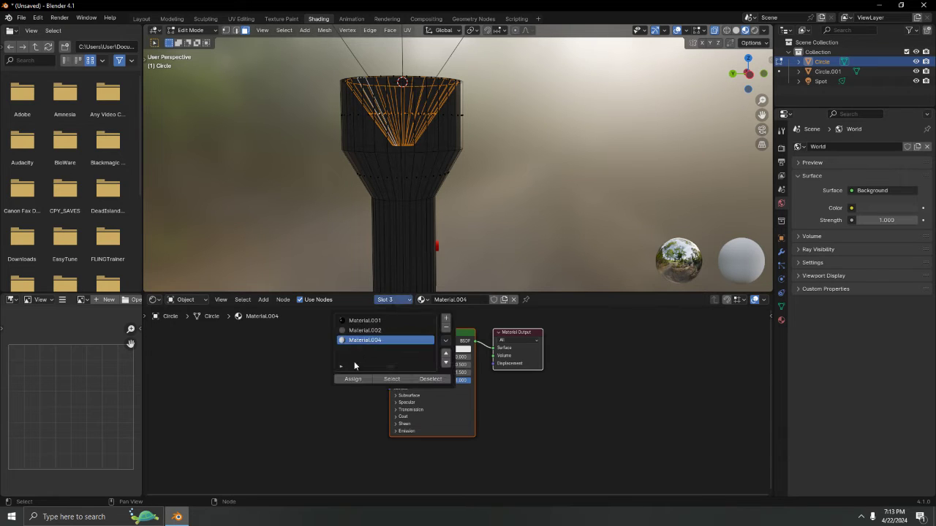
{"action": "left_click", "coordinate": [356, 383]}
{"action": "left_click", "coordinate": [365, 380]}
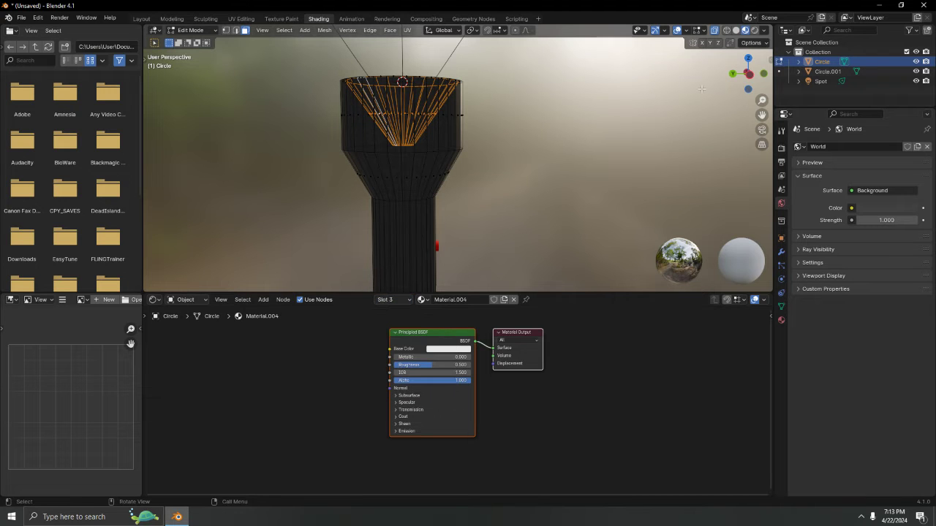
- Delete the Principled BSDF node from the reflector material
{"action": "middle_click_drag", "start_coordinate": [708, 60], "coordinate": [468, 285]}
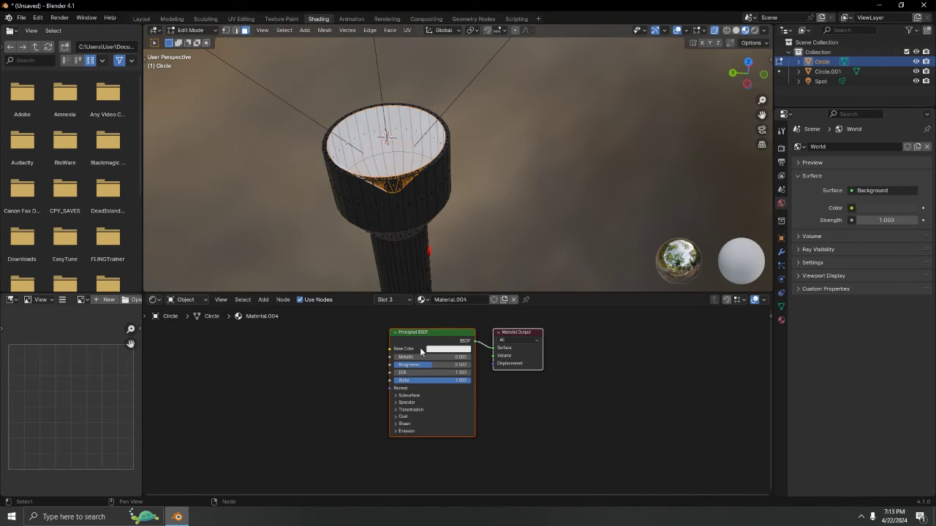
{"action": "left_click", "coordinate": [438, 336]}
{"action": "key", "text": "Delete"}
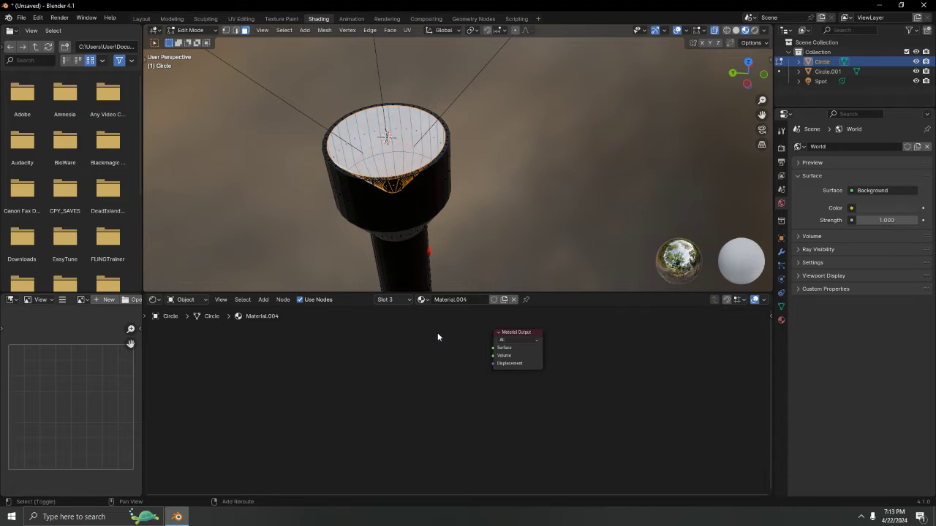
- Add a Glossy BSDF shader to the reflector material and connect it to the Material Output's Surface
{"action": "key", "text": "shift+a"}
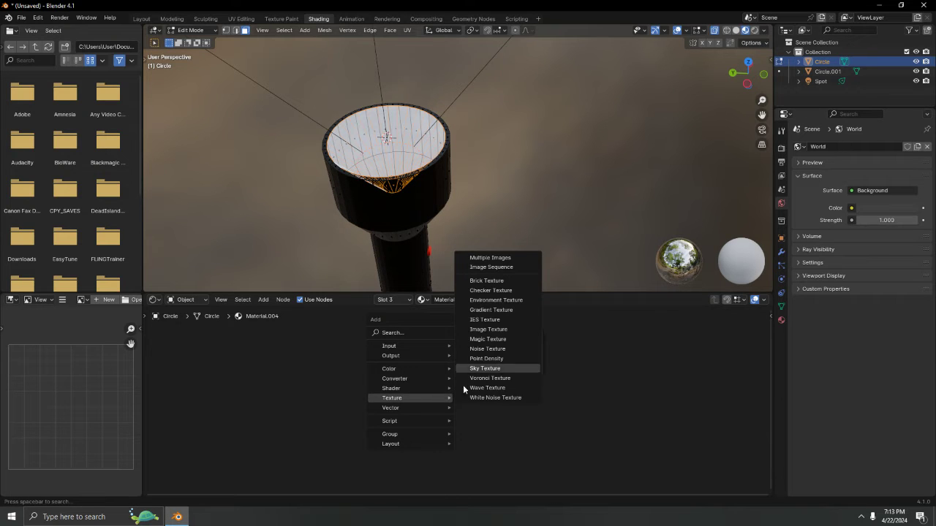
{"action": "mouse_move", "coordinate": [400, 399]}
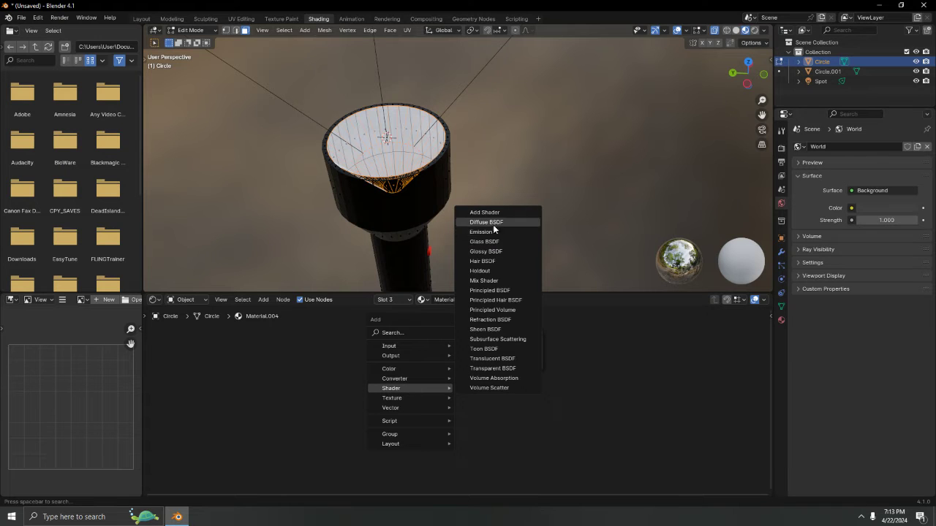
{"action": "left_click", "coordinate": [486, 252]}
{"action": "left_click", "coordinate": [422, 359]}
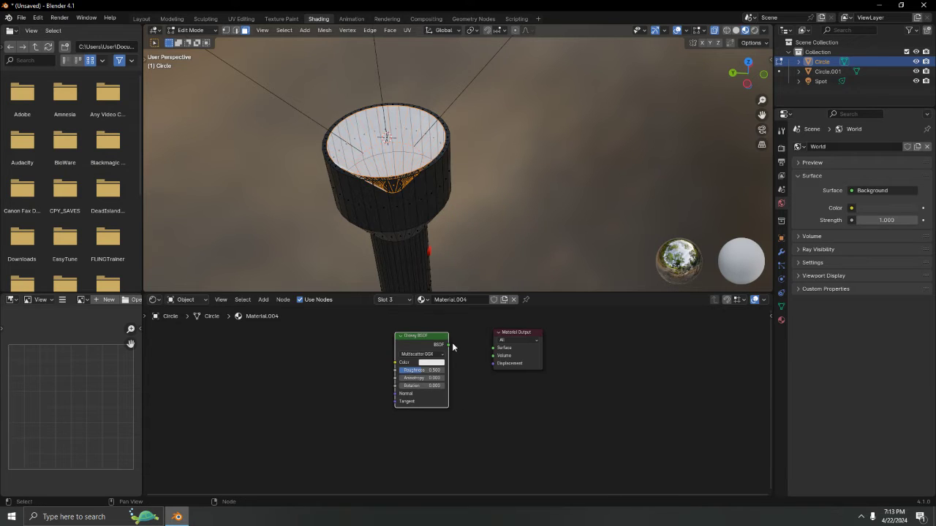
{"action": "left_click_drag", "start_coordinate": [454, 345], "coordinate": [491, 349]}
- Switch the viewport to rendered shading with X-ray off and view the reflector from above
{"action": "scroll", "coordinate": [466, 226], "scroll_direction": "up", "scroll_amount": 10}
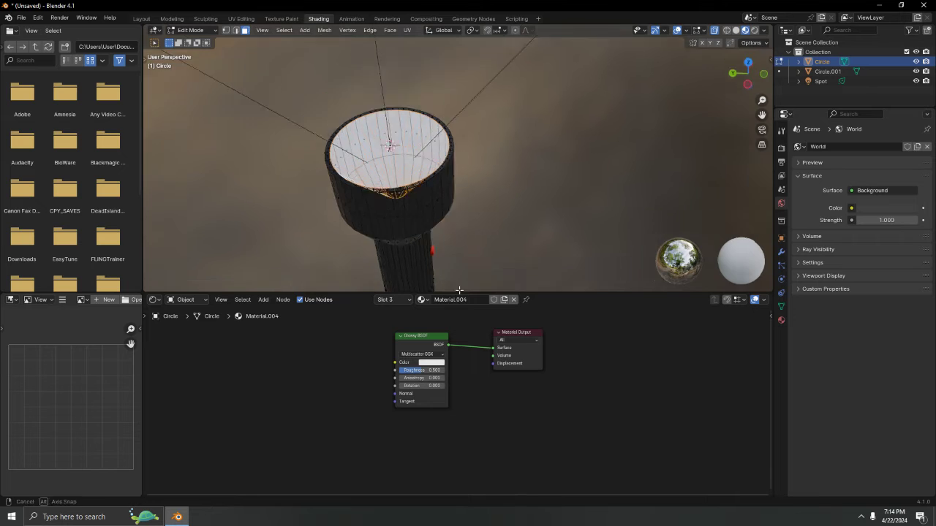
{"action": "scroll", "coordinate": [486, 200], "scroll_direction": "down", "scroll_amount": 6}
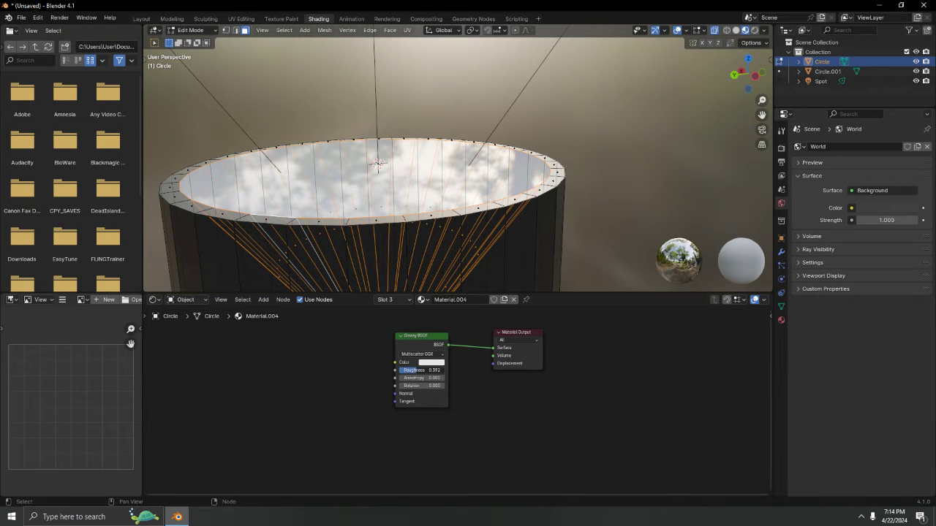
{"action": "left_click", "coordinate": [754, 30]}
{"action": "mouse_move", "coordinate": [555, 176]}
{"action": "middle_mouse_down"}
{"action": "mouse_move", "coordinate": [543, 198]}
{"action": "mouse_move", "coordinate": [557, 215]}
{"action": "mouse_move", "coordinate": [553, 171]}
{"action": "mouse_move", "coordinate": [538, 236]}
{"action": "middle_mouse_up"}
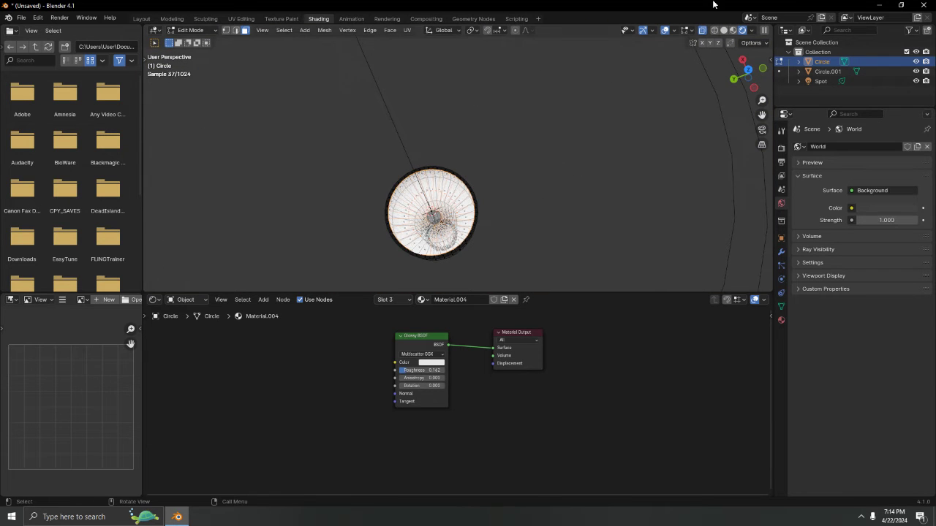
{"action": "left_click", "coordinate": [703, 31]}
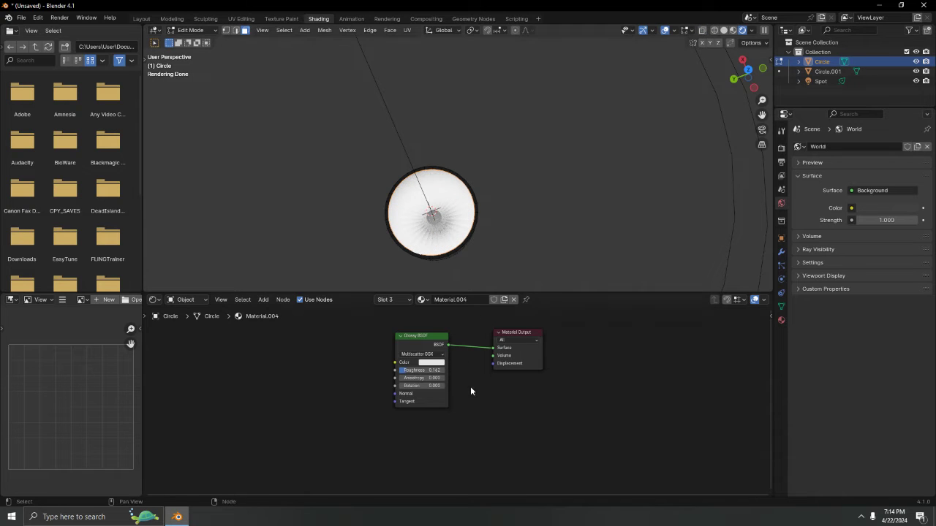
- Tune the Glossy BSDF roughness by trying 1.000 and 0.000, and settle on a value in between
{"action": "left_click_drag", "start_coordinate": [423, 370], "coordinate": [465, 370]}
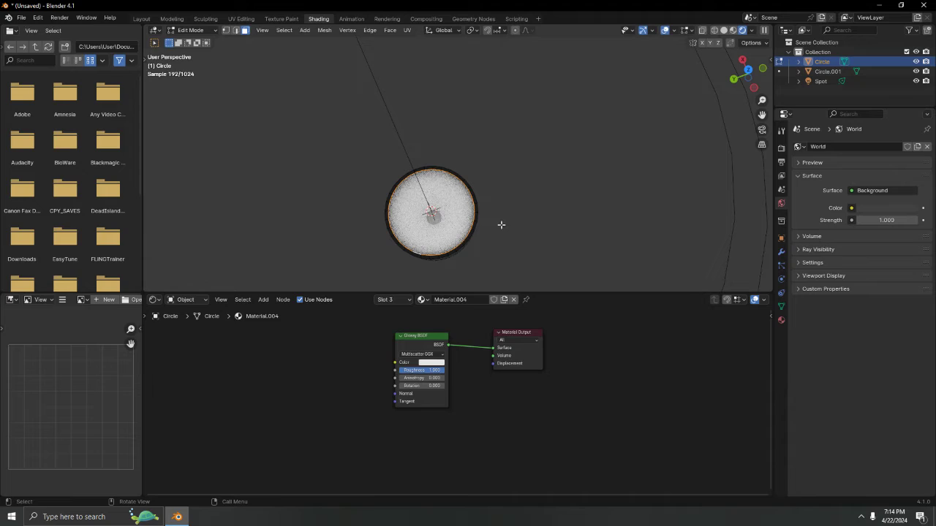
{"action": "middle_click_drag", "start_coordinate": [501, 227], "coordinate": [501, 118], "text": "shift"}
{"action": "scroll", "coordinate": [528, 190], "scroll_direction": "up", "scroll_amount": 3}
{"action": "scroll", "coordinate": [536, 160], "scroll_direction": "up", "scroll_amount": 3}
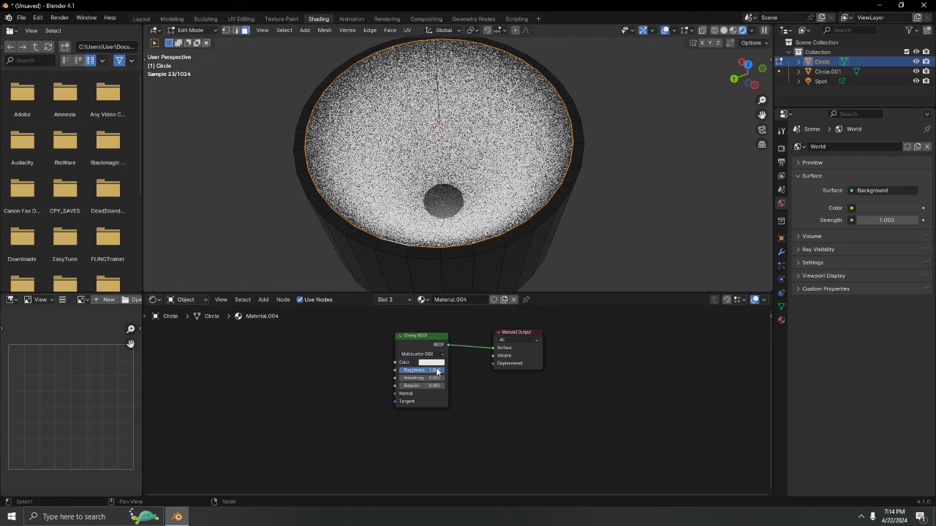
{"action": "left_click_drag", "start_coordinate": [437, 370], "coordinate": [402, 375]}
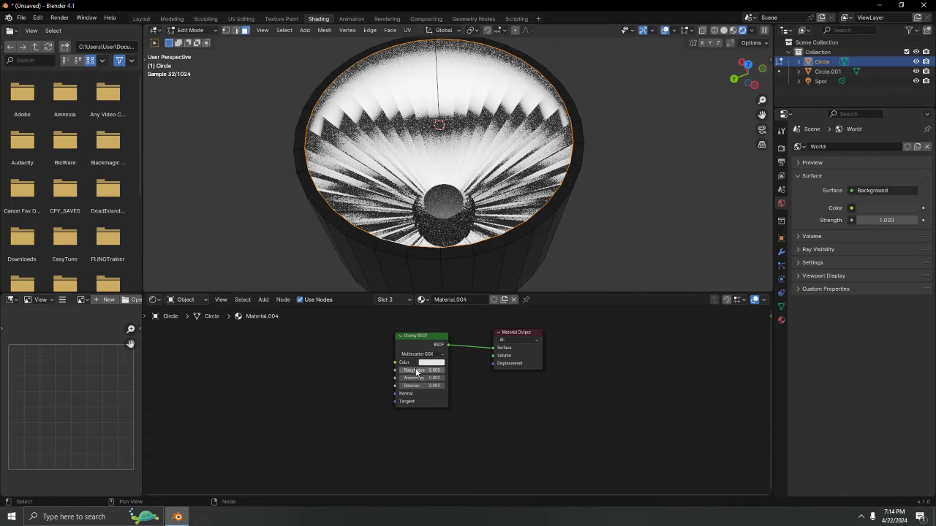
{"action": "left_click_drag", "start_coordinate": [411, 373], "coordinate": [413, 373]}
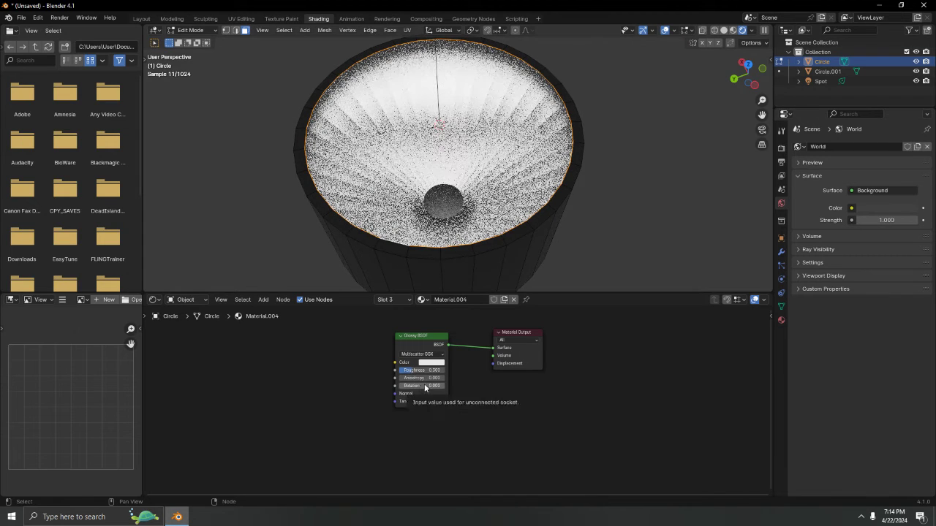
- Return to the Layout workspace, turn off X-ray, and view the flashlight from the side in rendered shading
{"action": "scroll", "coordinate": [699, 138], "scroll_direction": "down", "scroll_amount": 5}
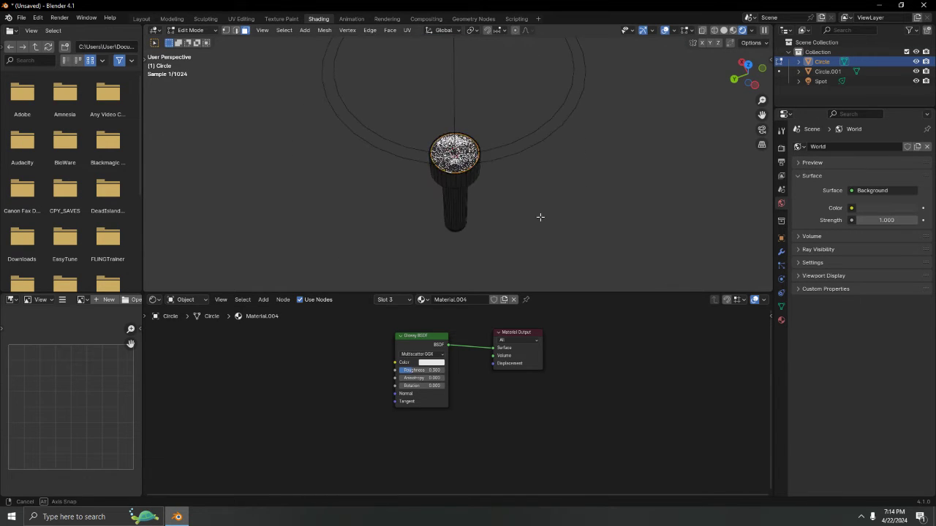
{"action": "middle_click_drag", "start_coordinate": [539, 215], "coordinate": [568, 109]}
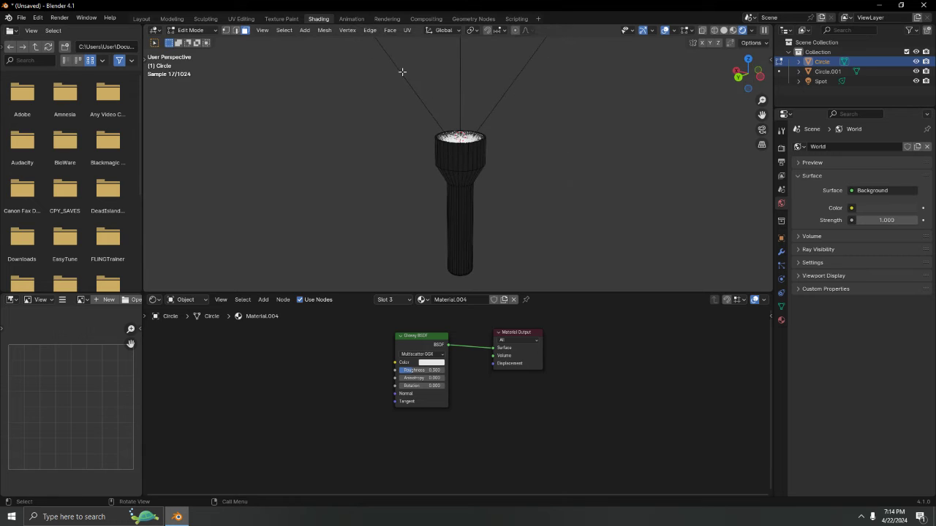
{"action": "left_click", "coordinate": [142, 18]}
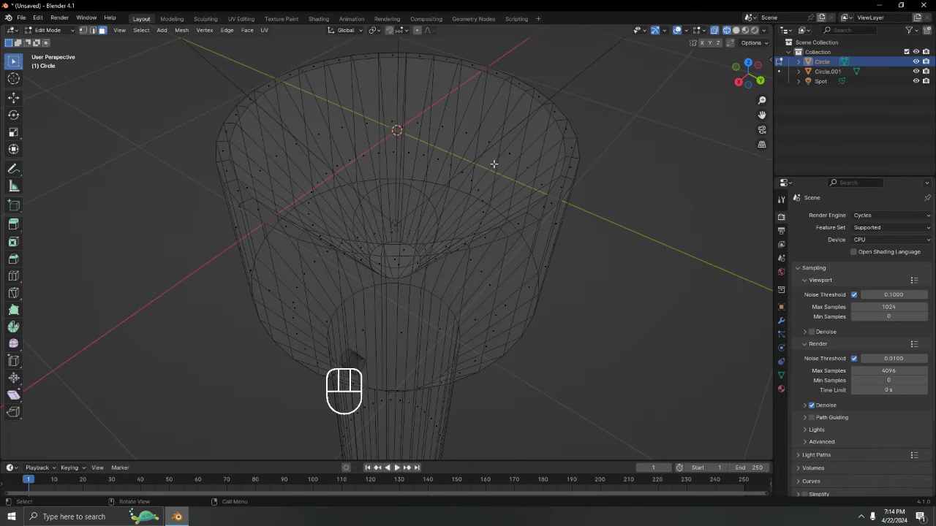
{"action": "left_click", "coordinate": [715, 30]}
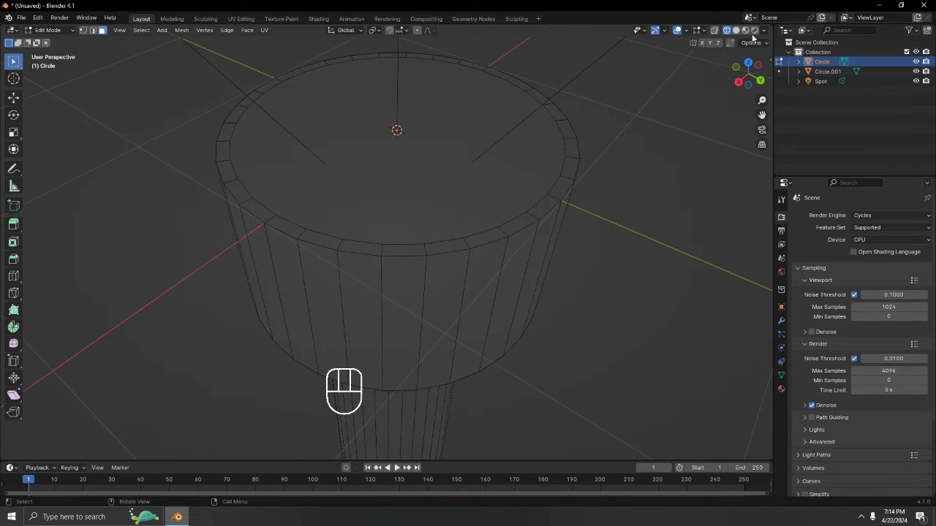
{"action": "left_click", "coordinate": [747, 30]}
{"action": "scroll", "coordinate": [437, 285], "scroll_direction": "down", "scroll_amount": 5}
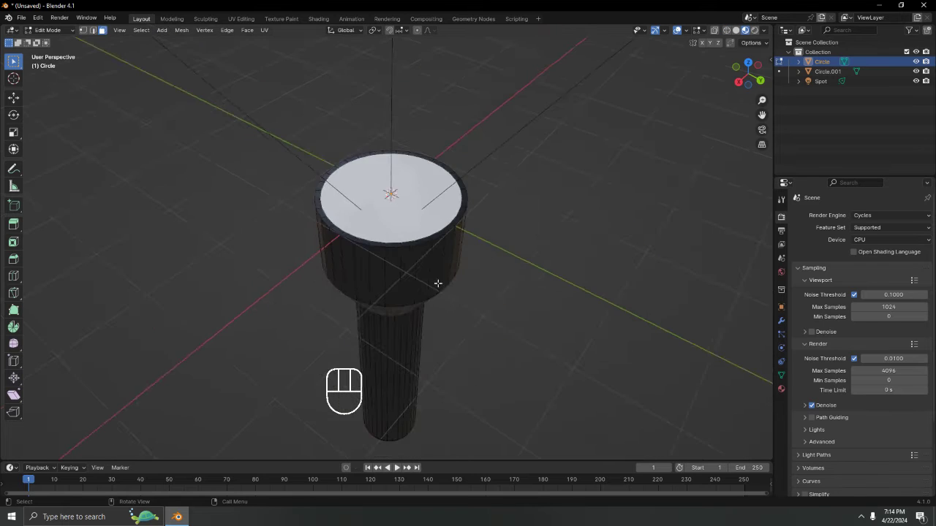
{"action": "middle_click_drag", "start_coordinate": [437, 284], "coordinate": [484, 207]}
{"action": "left_click", "coordinate": [754, 30]}
{"action": "scroll", "coordinate": [416, 299], "scroll_direction": "down", "scroll_amount": 3}
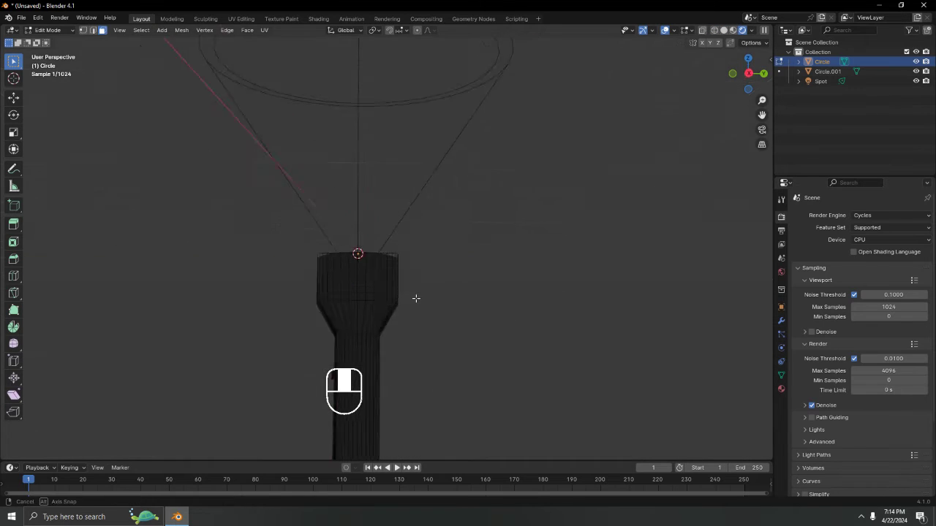
{"action": "middle_click_drag", "start_coordinate": [416, 299], "coordinate": [409, 355]}
{"action": "middle_click_drag", "start_coordinate": [443, 255], "coordinate": [616, 55]}
- Leave Edit Mode, select the spot light, and view the flashlight in rendered shading
{"action": "key", "text": "Tab"}
{"action": "left_click", "coordinate": [393, 221]}
{"action": "left_click", "coordinate": [715, 31]}
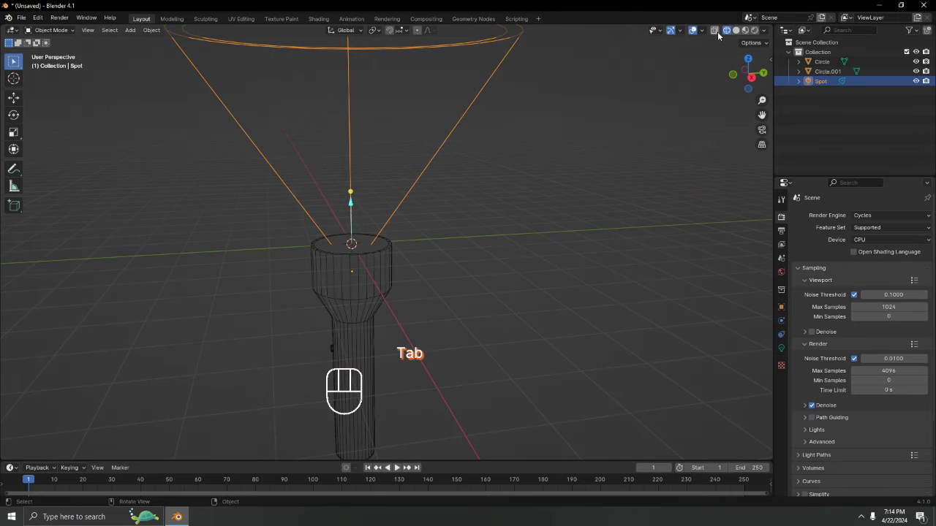
{"action": "left_click", "coordinate": [755, 31]}
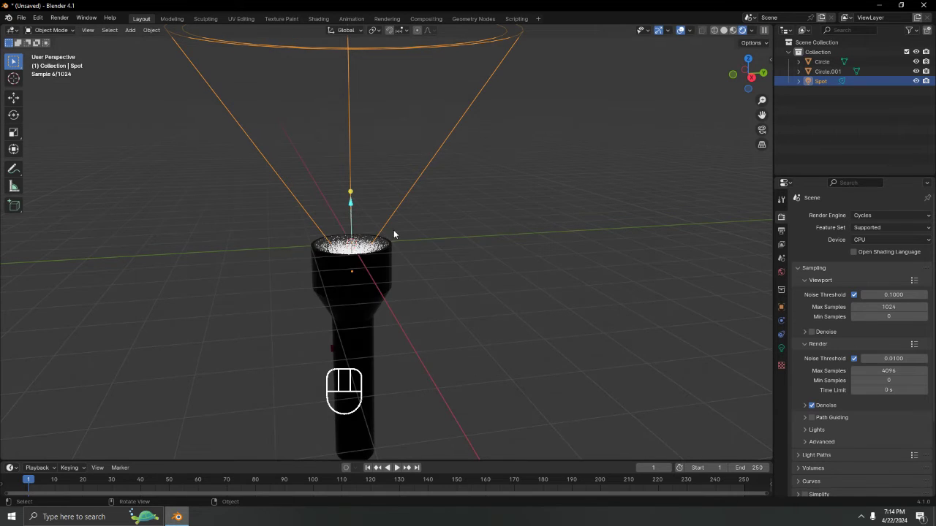
{"action": "middle_click_drag", "start_coordinate": [658, 109], "coordinate": [641, 60]}
{"action": "key", "text": "alt+z"}
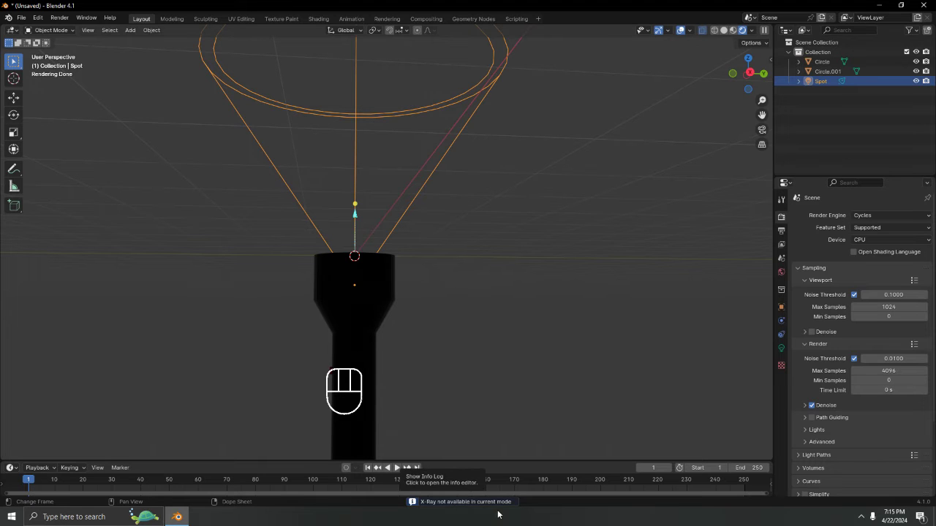
- Examine how the spot light's cone fits inside the reflector, using solid shading with X-ray and the front view
{"action": "left_click", "coordinate": [732, 30]}
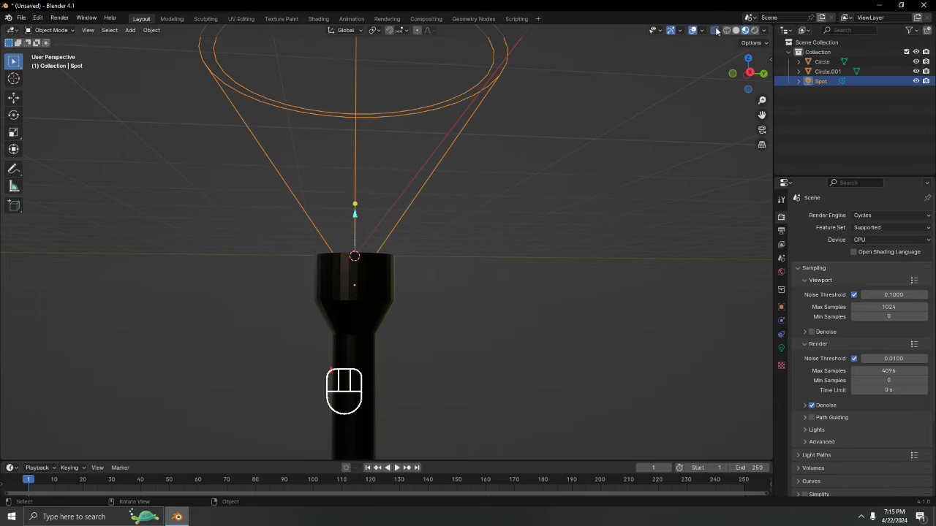
{"action": "left_click", "coordinate": [736, 31]}
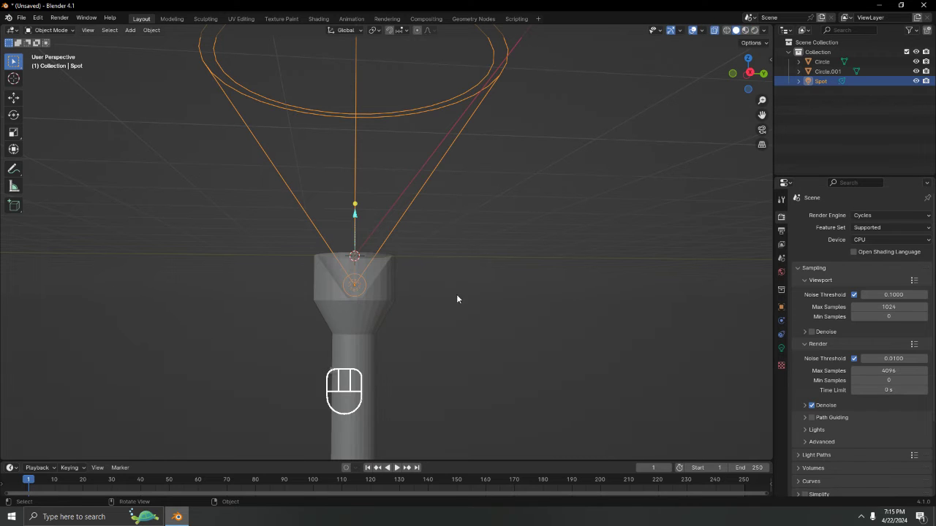
{"action": "left_click", "coordinate": [393, 184]}
{"action": "left_click", "coordinate": [414, 194]}
{"action": "key", "text": "KP_1"}
{"action": "scroll", "coordinate": [448, 231], "scroll_direction": "up", "scroll_amount": 4}
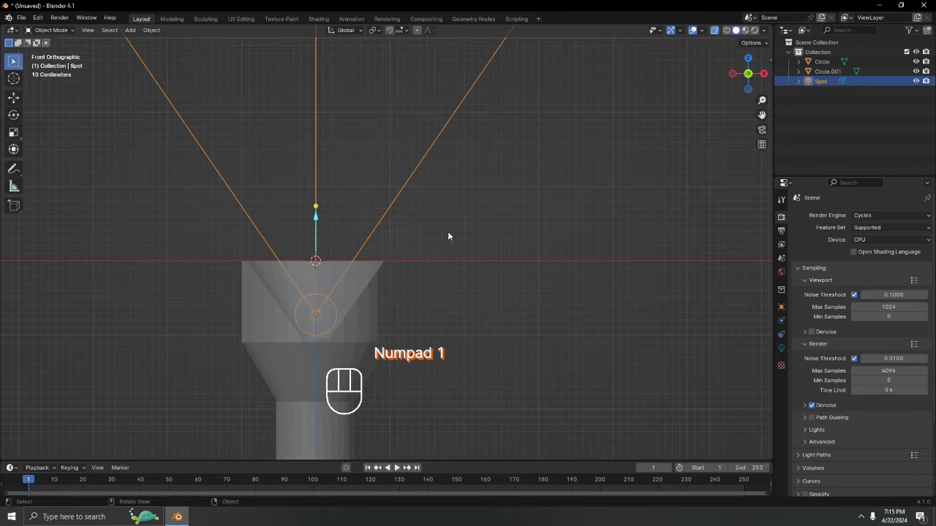
{"action": "middle_click_drag", "start_coordinate": [447, 232], "coordinate": [448, 136], "text": "shift"}
{"action": "middle_click_drag", "start_coordinate": [754, 287], "coordinate": [399, 401]}
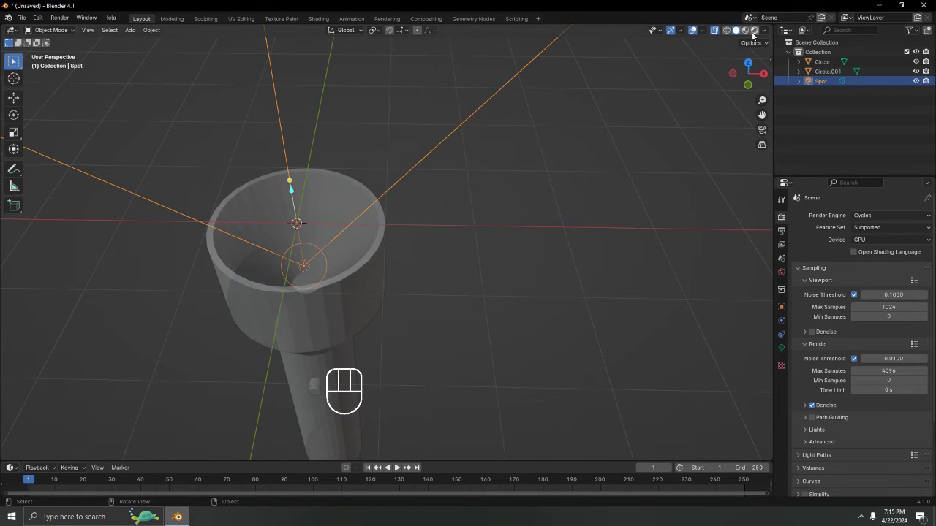
- In rendered shading, set the spot light's beam to a spot size of 62.1° and a blend of 0
{"action": "left_click", "coordinate": [755, 30]}
{"action": "left_click", "coordinate": [781, 348]}
{"action": "mouse_move", "coordinate": [702, 307]}
{"action": "middle_mouse_down"}
{"action": "mouse_move", "coordinate": [538, 327]}
{"action": "mouse_move", "coordinate": [600, 314]}
{"action": "middle_mouse_up"}
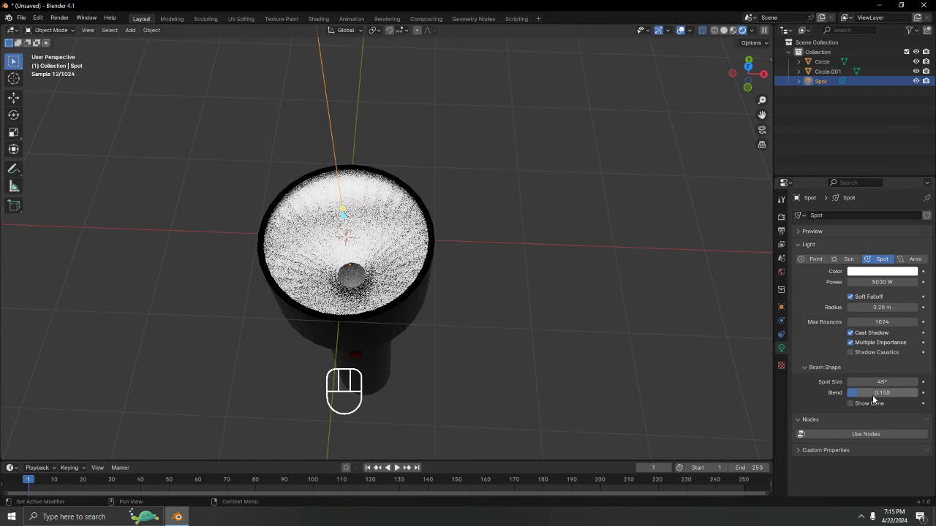
{"action": "mouse_move", "coordinate": [882, 380]}
{"action": "left_mouse_down"}
{"action": "mouse_move", "coordinate": [867, 382]}
{"action": "mouse_move", "coordinate": [901, 382]}
{"action": "mouse_move", "coordinate": [888, 382]}
{"action": "left_mouse_up"}
{"action": "scroll", "coordinate": [527, 300], "scroll_direction": "down", "scroll_amount": 6}
{"action": "middle_click_drag", "start_coordinate": [527, 300], "coordinate": [507, 315]}
{"action": "scroll", "coordinate": [486, 354], "scroll_direction": "up", "scroll_amount": 8}
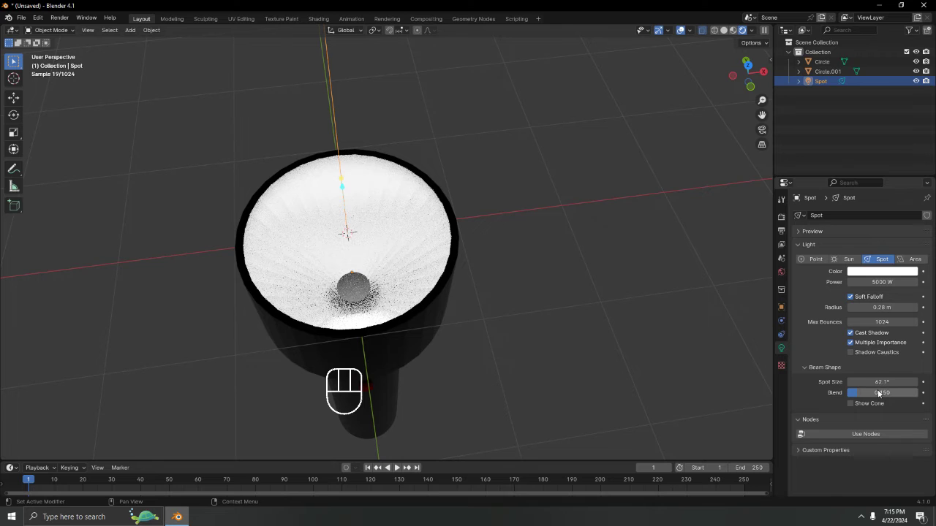
{"action": "left_click_drag", "start_coordinate": [870, 392], "coordinate": [848, 393]}
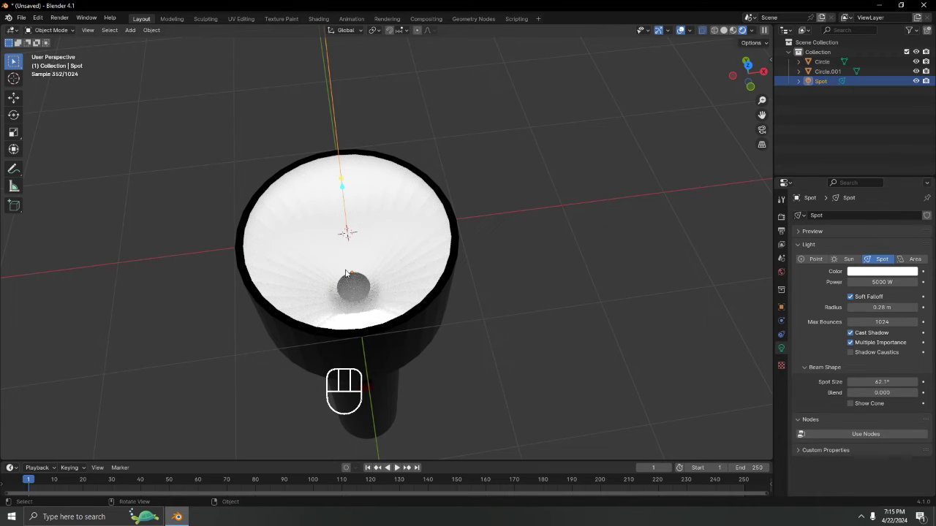
- Move the spot light about 0.26 m down along the Z axis, deeper into the reflector
{"action": "left_click", "coordinate": [362, 300]}
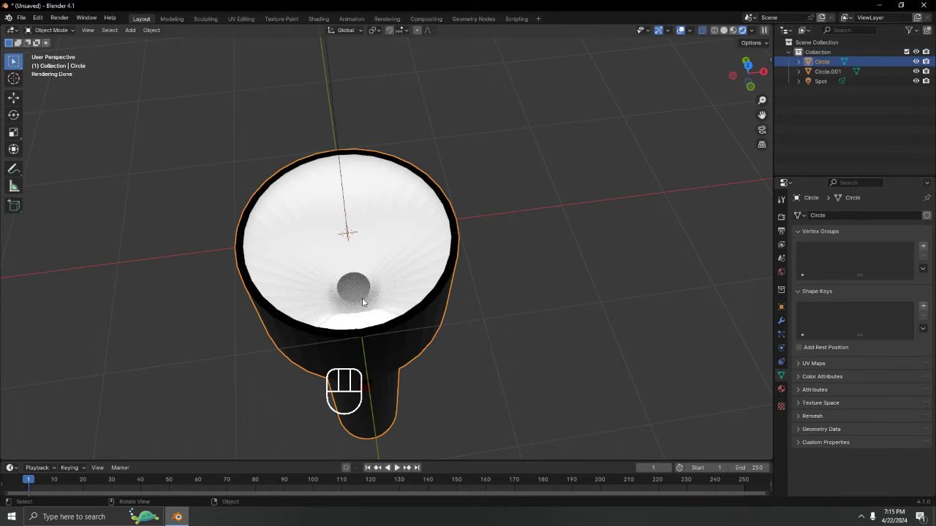
{"action": "left_click", "coordinate": [821, 81]}
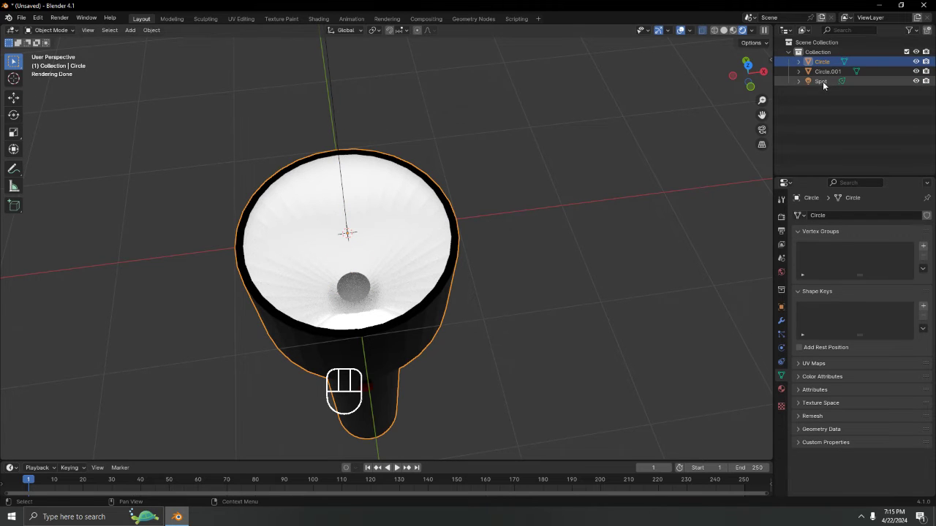
{"action": "key", "text": "g"}
{"action": "key", "text": "z"}
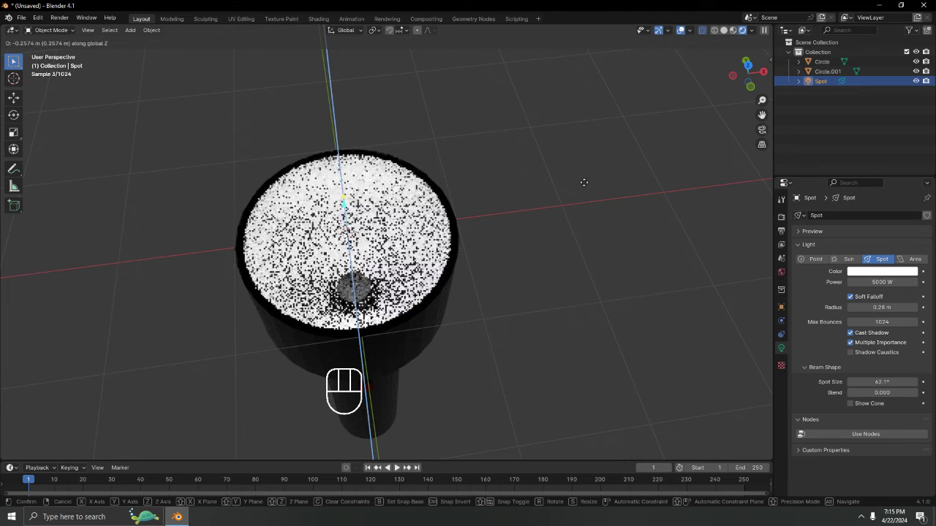
{"action": "left_click", "coordinate": [584, 182]}
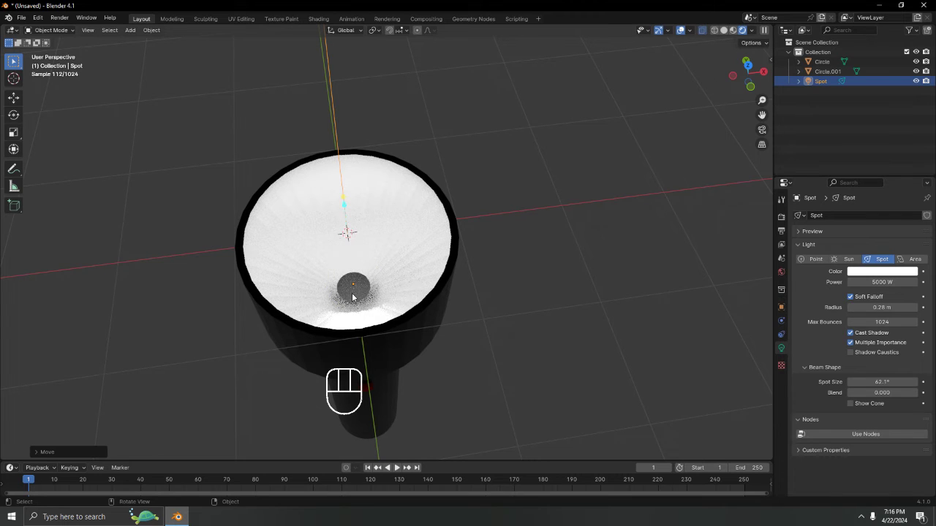
- Check the spot light's position at the reflector's base in solid shading and in X-ray wireframe
{"action": "left_click", "coordinate": [723, 31]}
{"action": "middle_click_drag", "start_coordinate": [480, 234], "coordinate": [429, 64]}
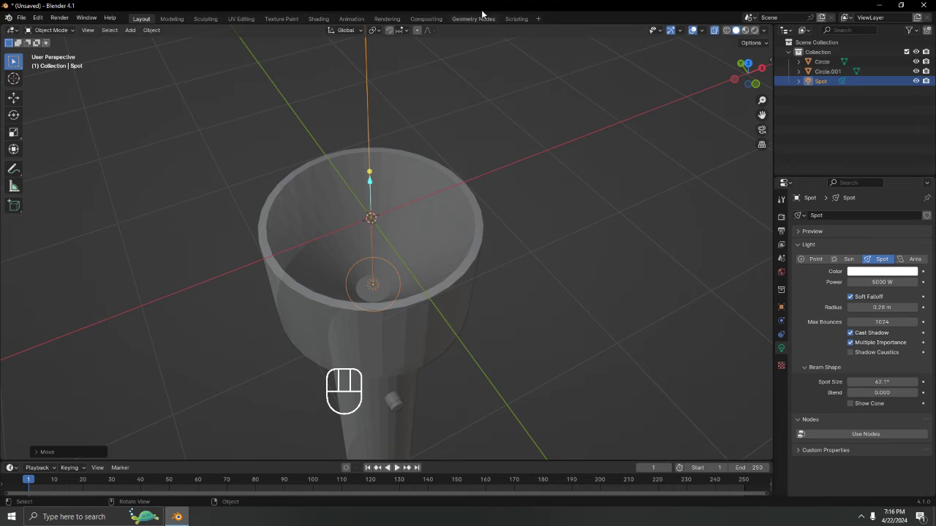
{"action": "left_click", "coordinate": [715, 30]}
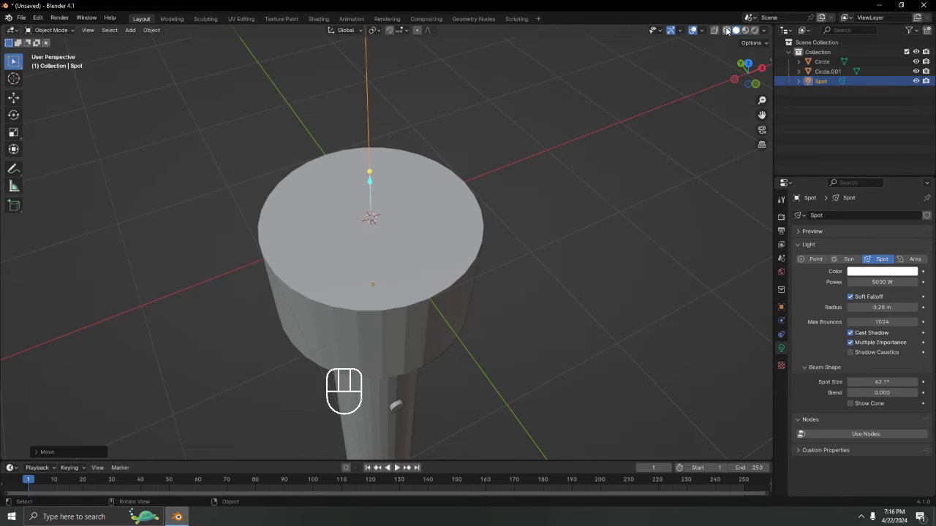
{"action": "left_click", "coordinate": [726, 30]}
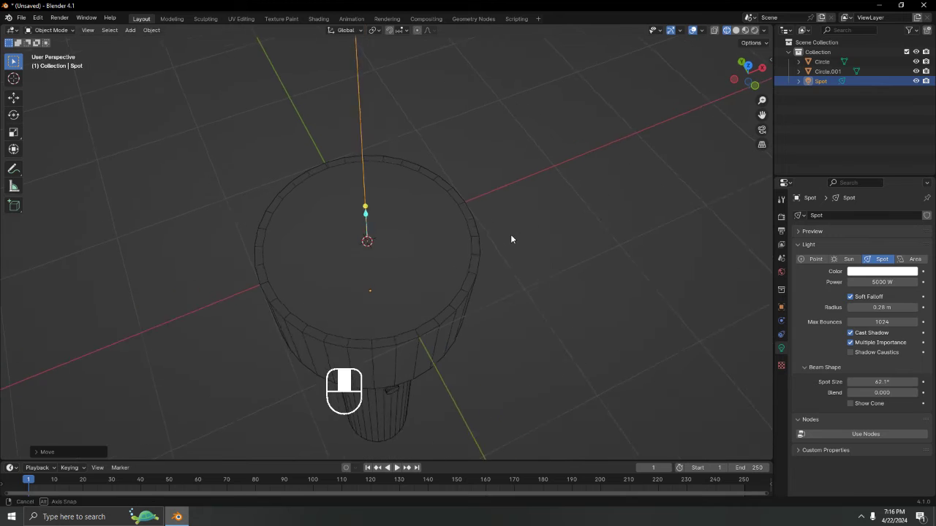
{"action": "left_click", "coordinate": [715, 32]}
{"action": "scroll", "coordinate": [374, 302], "scroll_direction": "up", "scroll_amount": 4}
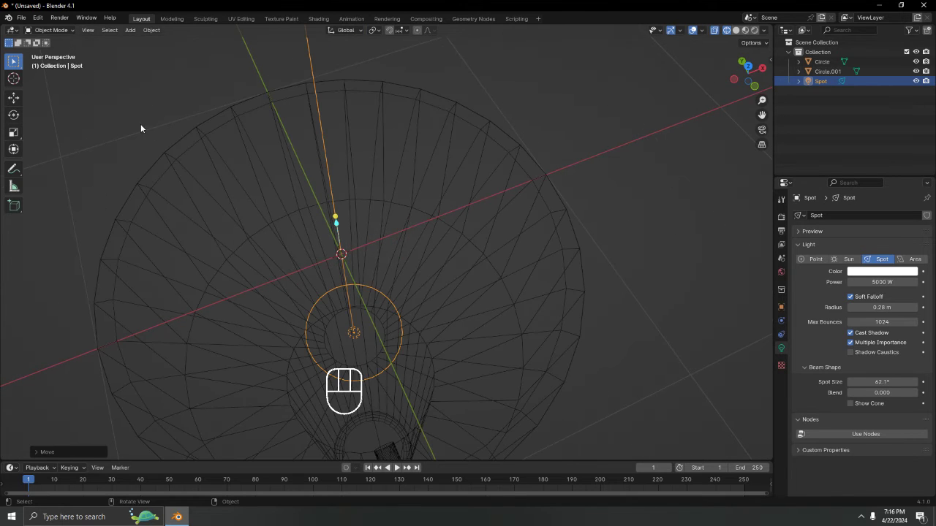
- Assign the glossy Material.004 to the small circular face at the base of the flashlight's reflector
{"action": "key", "text": "Tab"}
{"action": "key", "text": "Tab"}
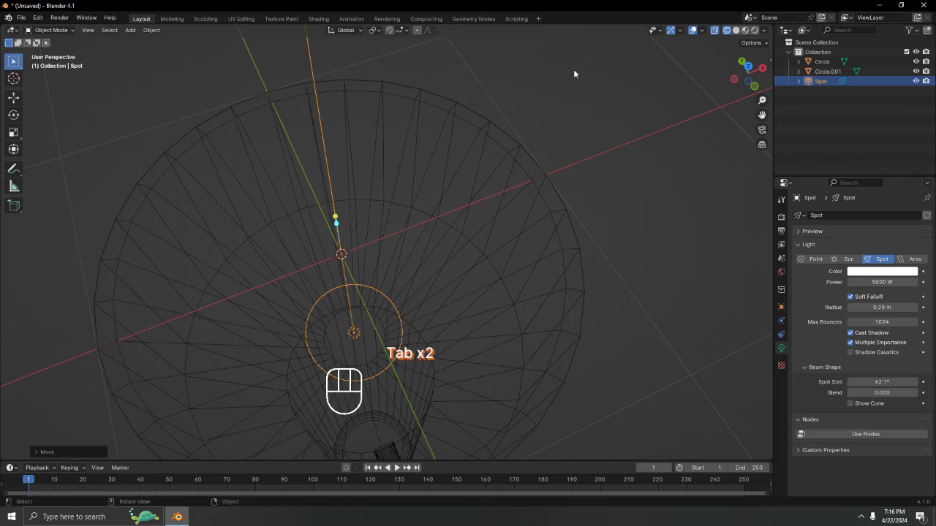
{"action": "key", "text": "Tab"}
{"action": "left_click", "coordinate": [536, 194]}
{"action": "key", "text": "Tab"}
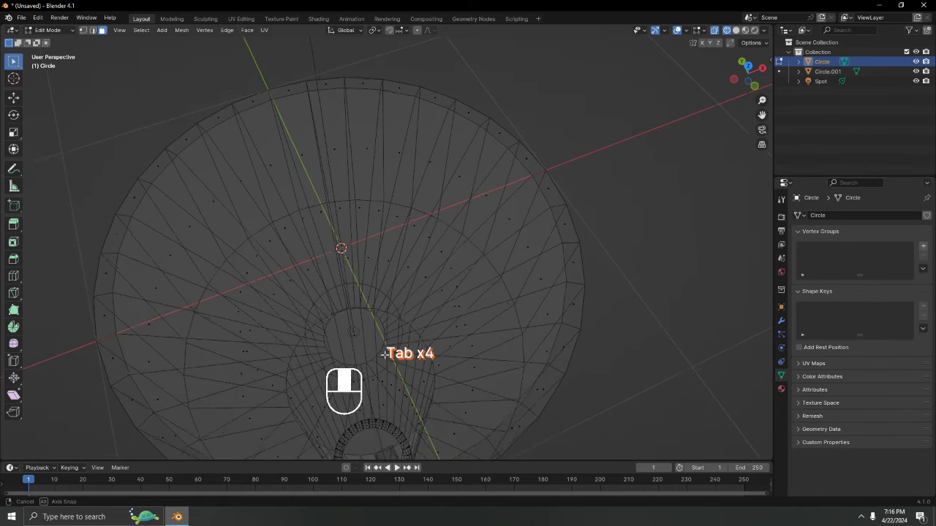
{"action": "left_click", "coordinate": [365, 329]}
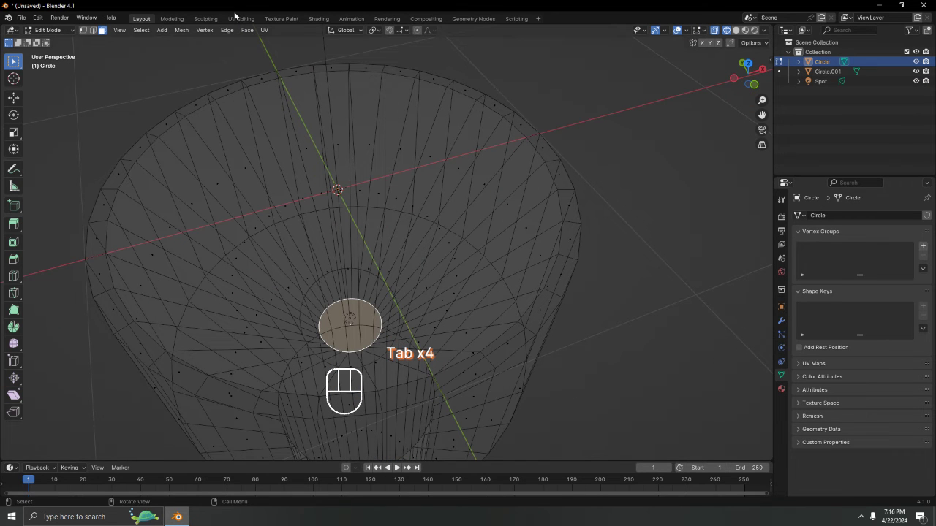
{"action": "left_click", "coordinate": [319, 19]}
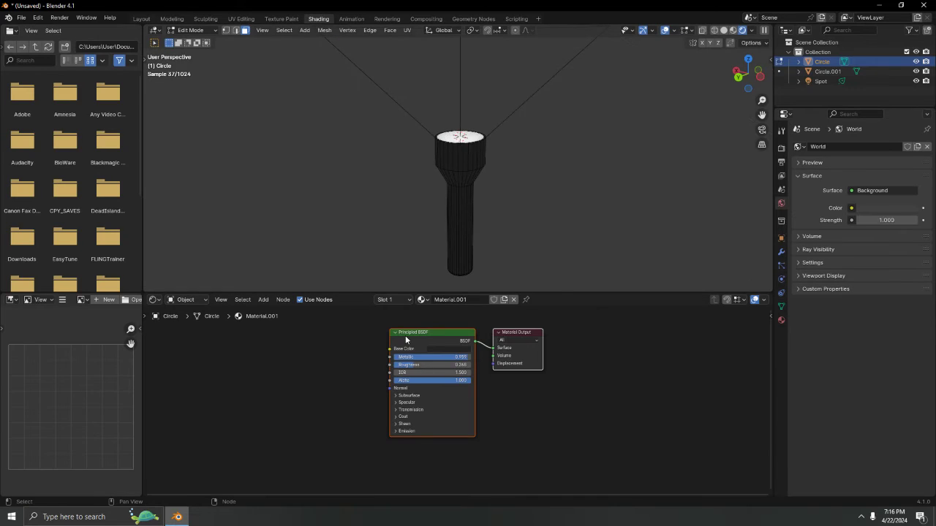
{"action": "left_click", "coordinate": [399, 301]}
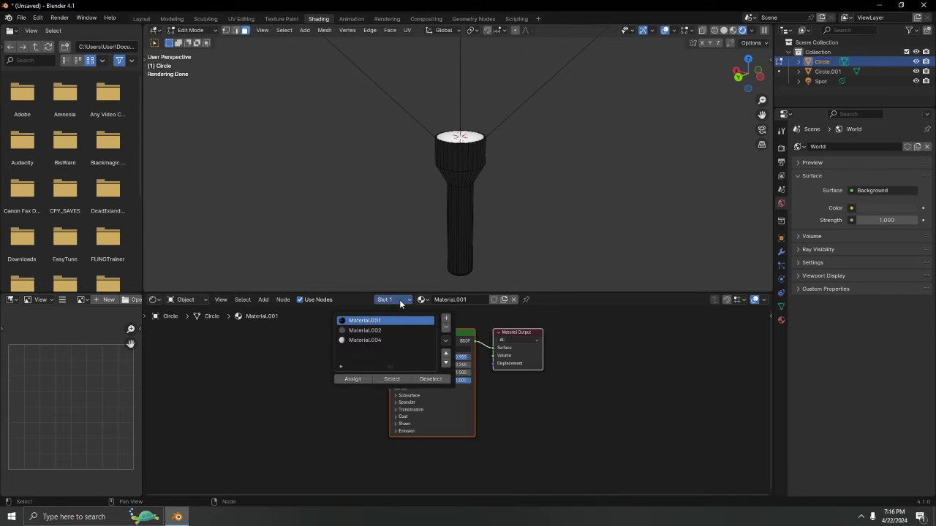
{"action": "left_click", "coordinate": [376, 340]}
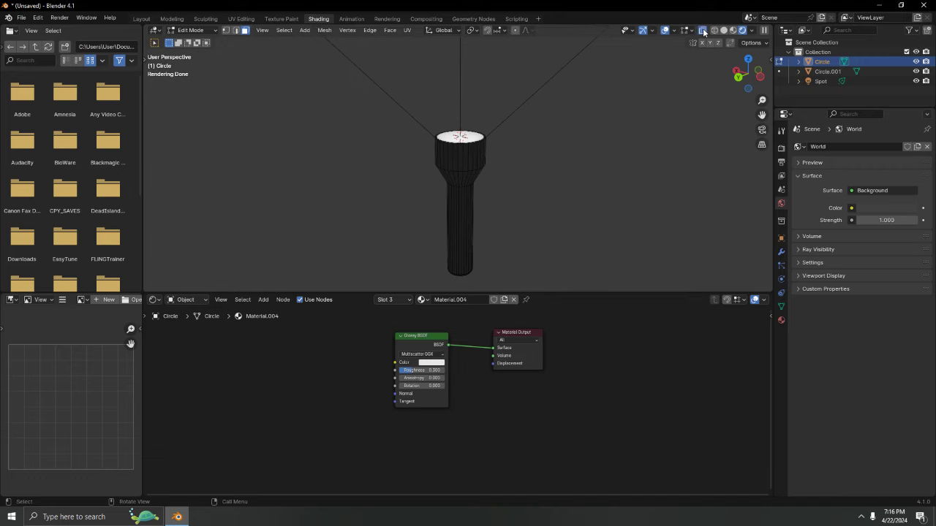
{"action": "middle_click_drag", "start_coordinate": [661, 90], "coordinate": [595, 187]}
{"action": "scroll", "coordinate": [615, 119], "scroll_direction": "up", "scroll_amount": 7}
{"action": "left_click", "coordinate": [392, 299]}
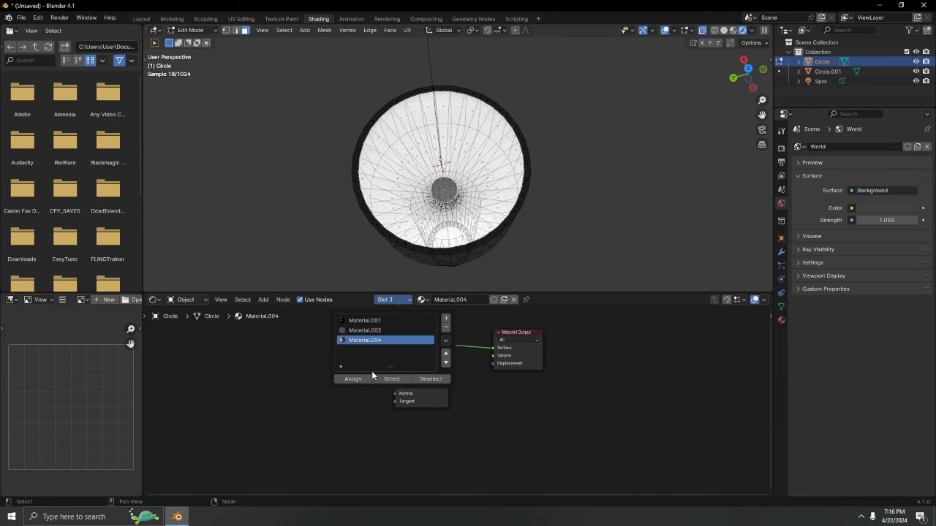
{"action": "left_click", "coordinate": [353, 380]}
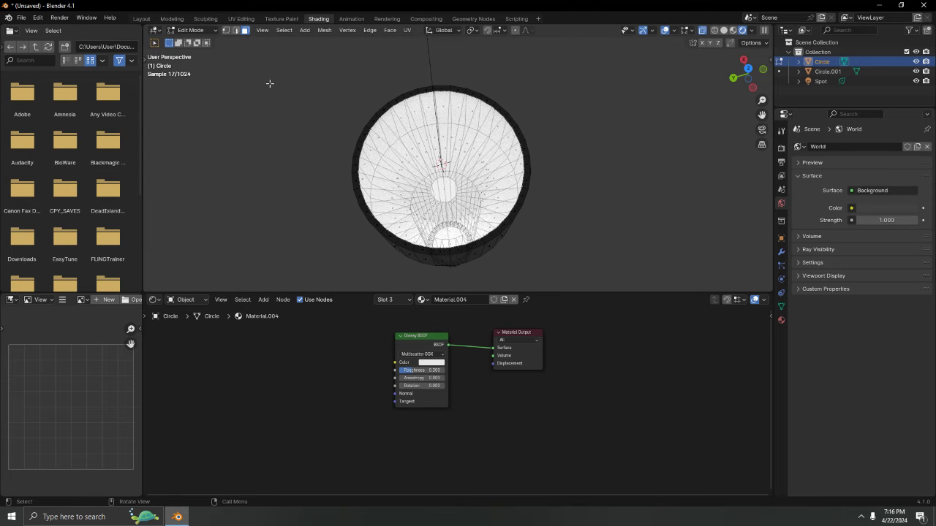
- Return to the Modeling workspace, leave mesh editing and show the whole flashlight in rendered shading with nothing selected
{"action": "left_click", "coordinate": [171, 20]}
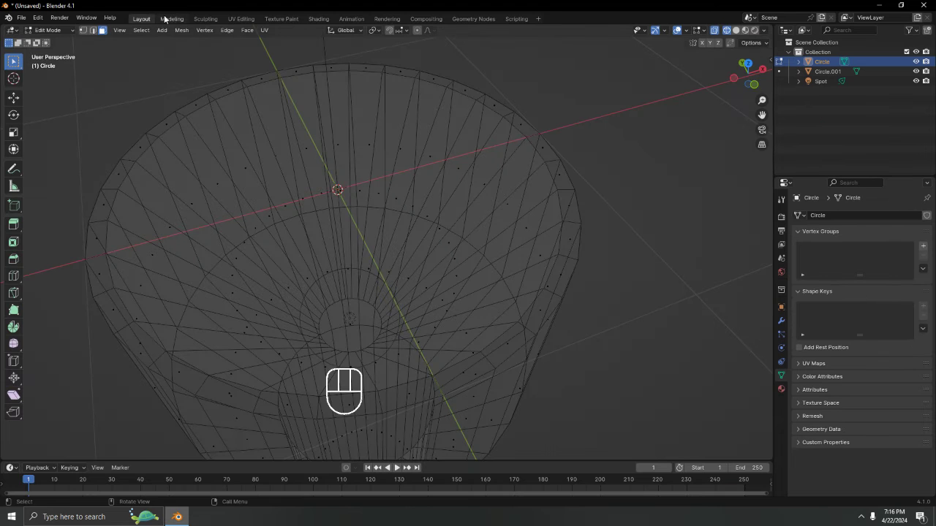
{"action": "left_click", "coordinate": [754, 30]}
{"action": "middle_click_drag", "start_coordinate": [585, 142], "coordinate": [582, 253]}
{"action": "middle_click_drag", "start_coordinate": [532, 439], "coordinate": [524, 302]}
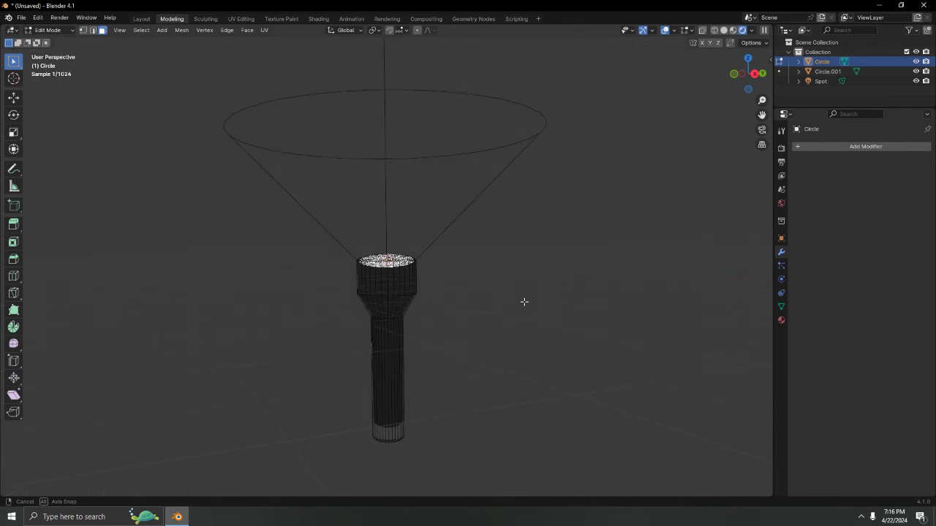
{"action": "key", "text": "Tab"}
{"action": "scroll", "coordinate": [445, 345], "scroll_direction": "down", "scroll_amount": 3}
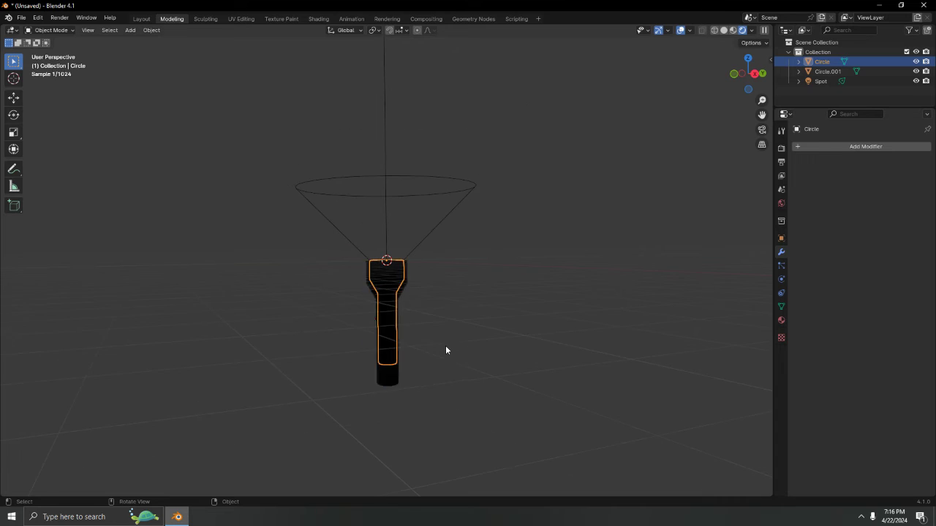
{"action": "left_click", "coordinate": [449, 296]}
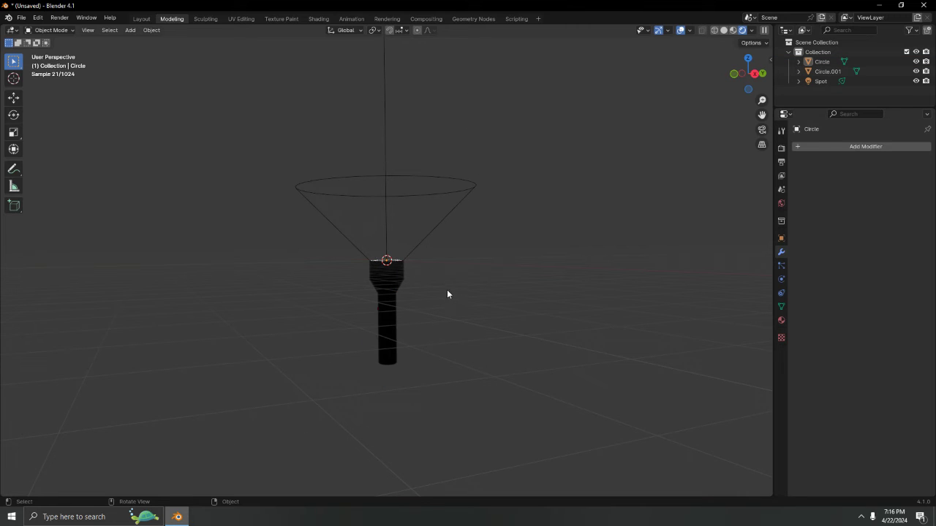
- Try to move the flashlight body on its own to check whether the button and spot light follow it
{"action": "left_click", "coordinate": [398, 325]}
{"action": "key", "text": "g"}
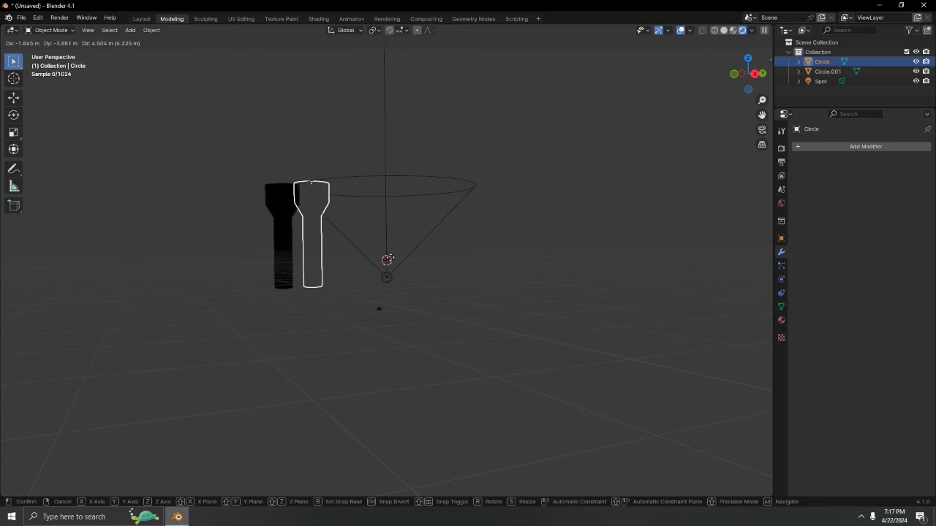
{"action": "right_click", "coordinate": [404, 262]}
{"action": "left_click", "coordinate": [385, 189]}
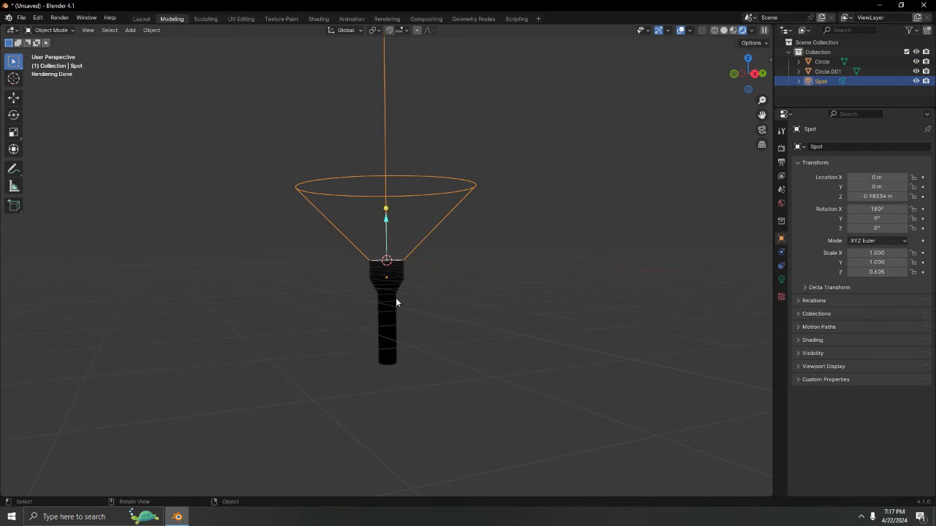
{"action": "left_click", "coordinate": [388, 343]}
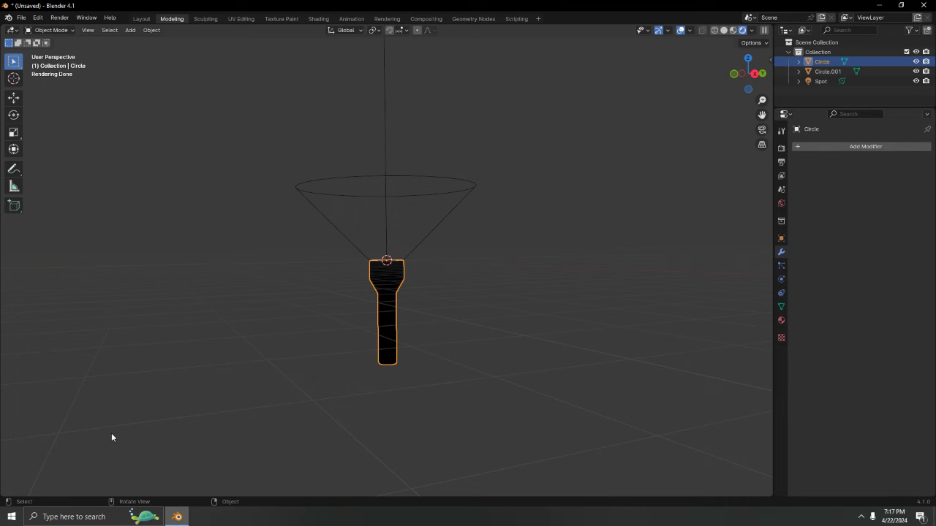
{"action": "scroll", "coordinate": [514, 278], "scroll_direction": "up", "scroll_amount": 5}
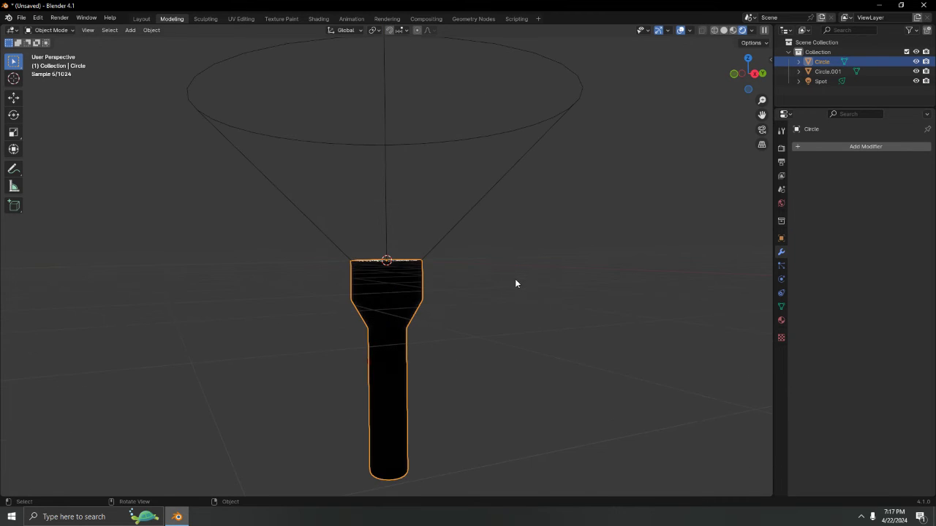
{"action": "middle_click_drag", "start_coordinate": [422, 331], "coordinate": [439, 344]}
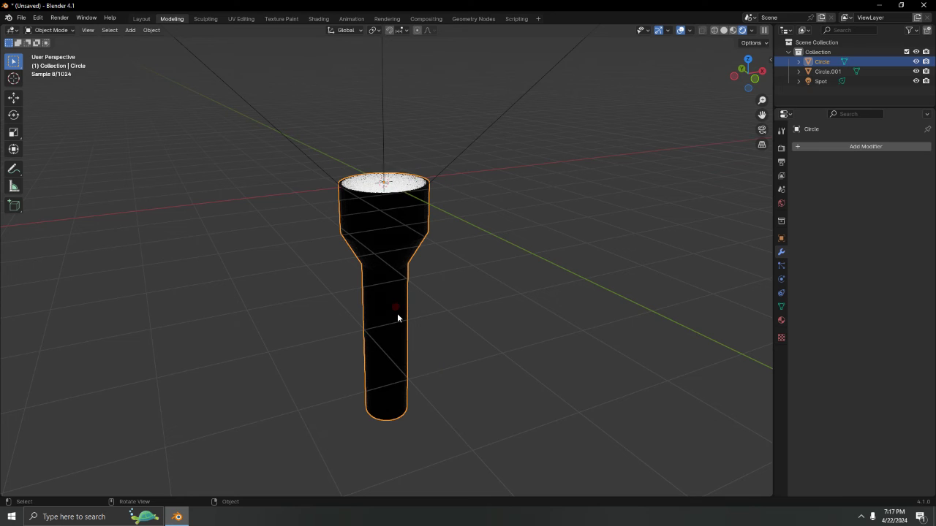
{"action": "left_click", "coordinate": [277, 127]}
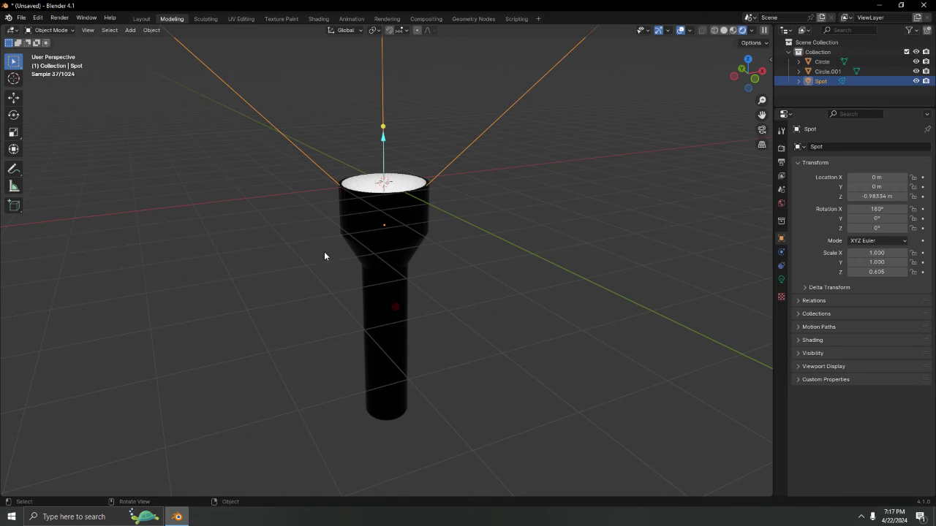
- Parent the red button and the spot light to the flashlight body using Object (Keep Transform)
{"action": "left_click_drag", "start_coordinate": [153, 57], "coordinate": [775, 415]}
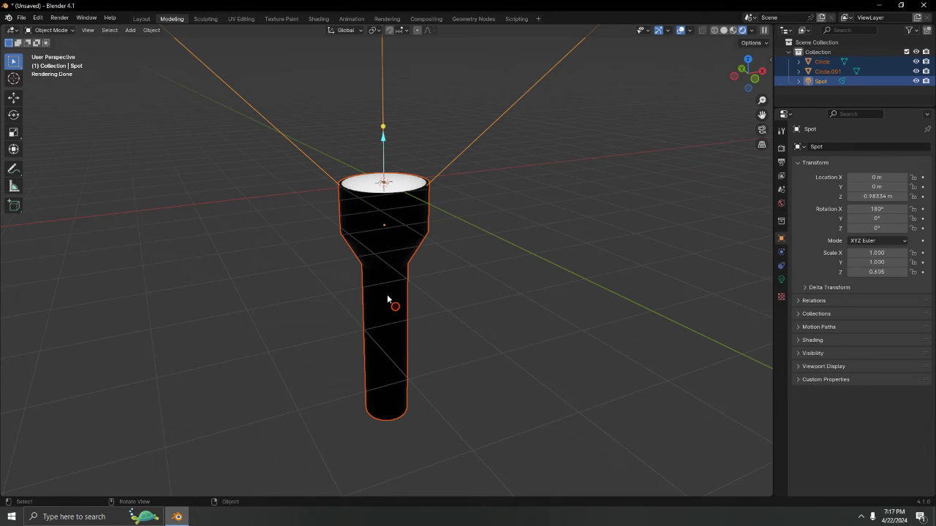
{"action": "left_click", "coordinate": [390, 276], "text": "shift"}
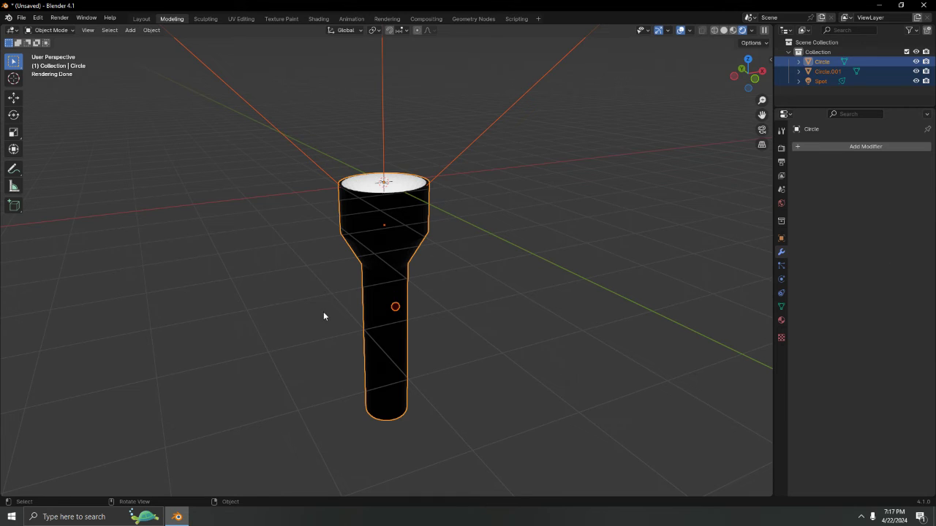
{"action": "key", "text": "ctrl+p"}
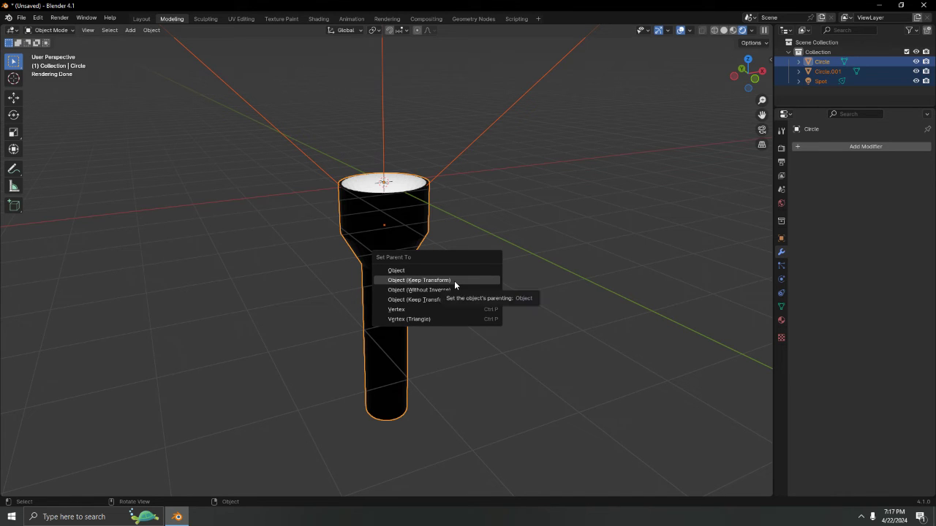
{"action": "left_click", "coordinate": [454, 281]}
{"action": "left_click", "coordinate": [514, 227]}
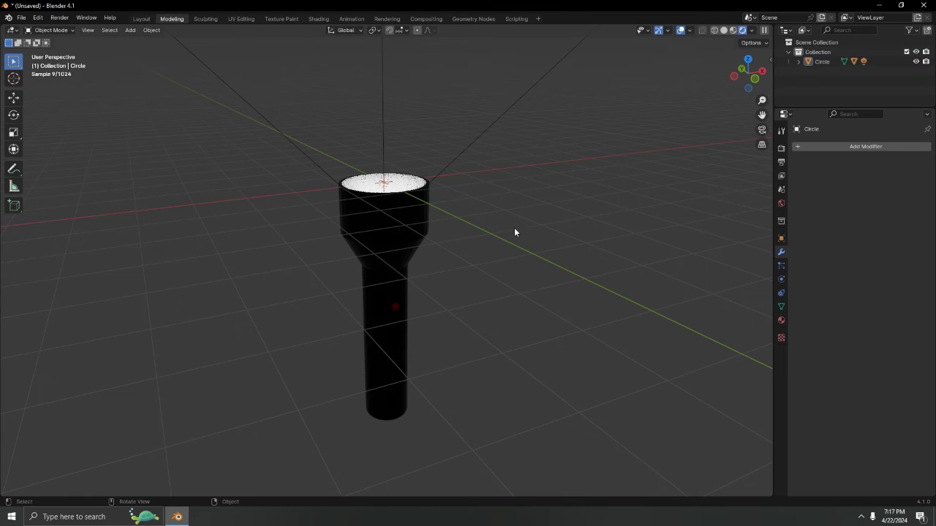
- Try moving and rotating the flashlight body to test whether the button and spot light follow it
{"action": "left_click", "coordinate": [407, 233]}
{"action": "key", "text": "g"}
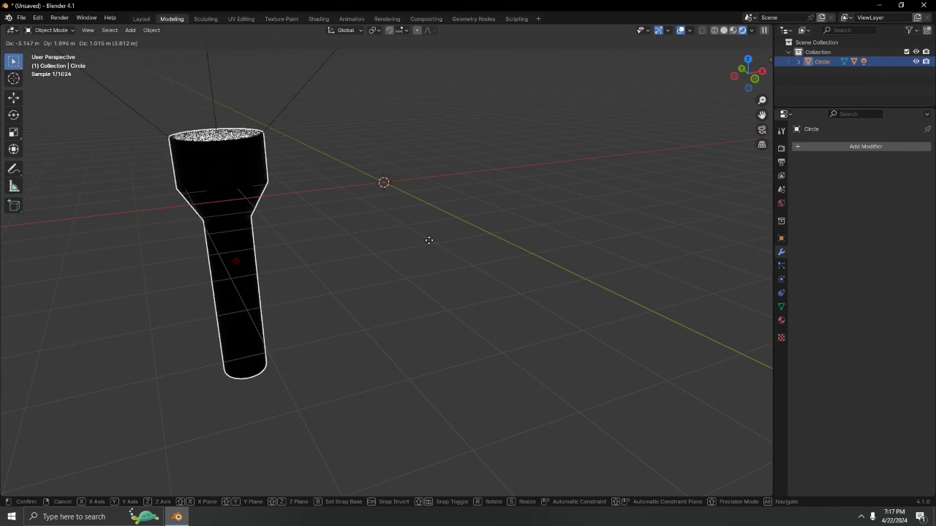
{"action": "right_click", "coordinate": [428, 240]}
{"action": "scroll", "coordinate": [438, 242], "scroll_direction": "down", "scroll_amount": 6}
{"action": "key", "text": "g"}
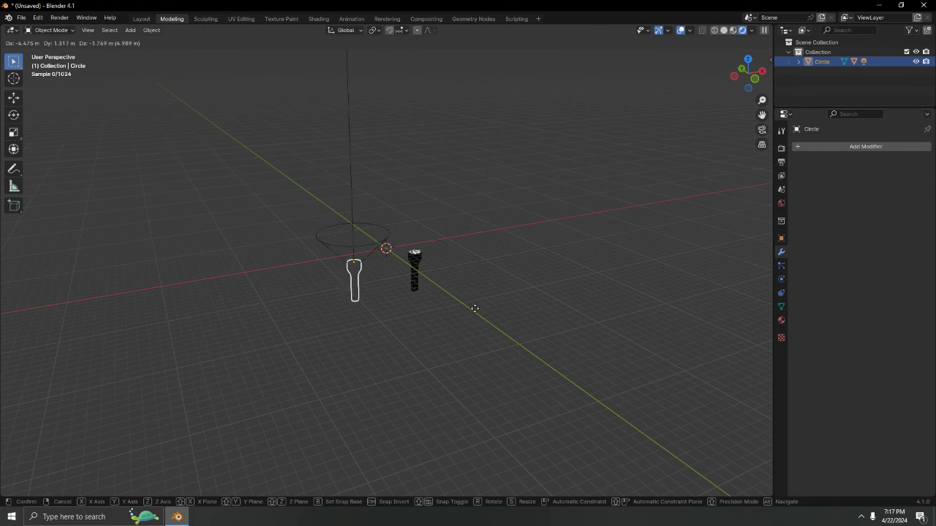
{"action": "left_click", "coordinate": [548, 318]}
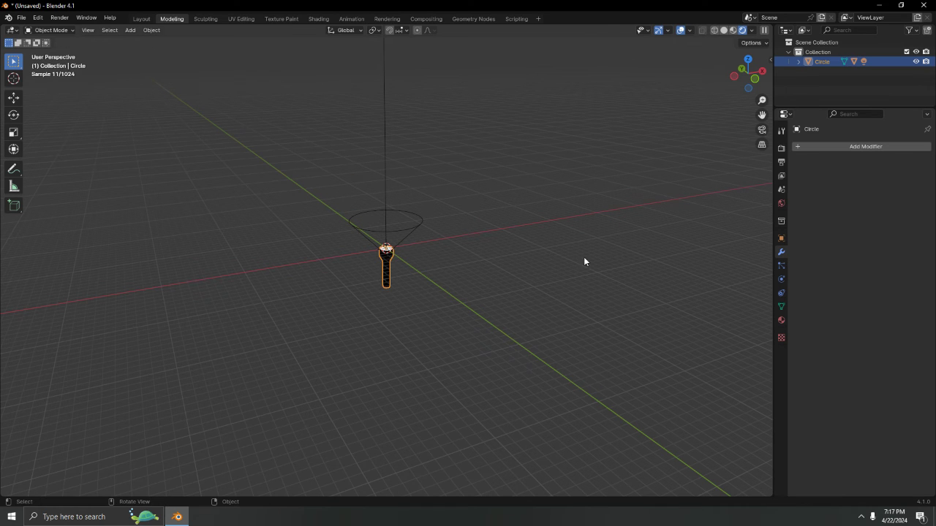
{"action": "key", "text": "r"}
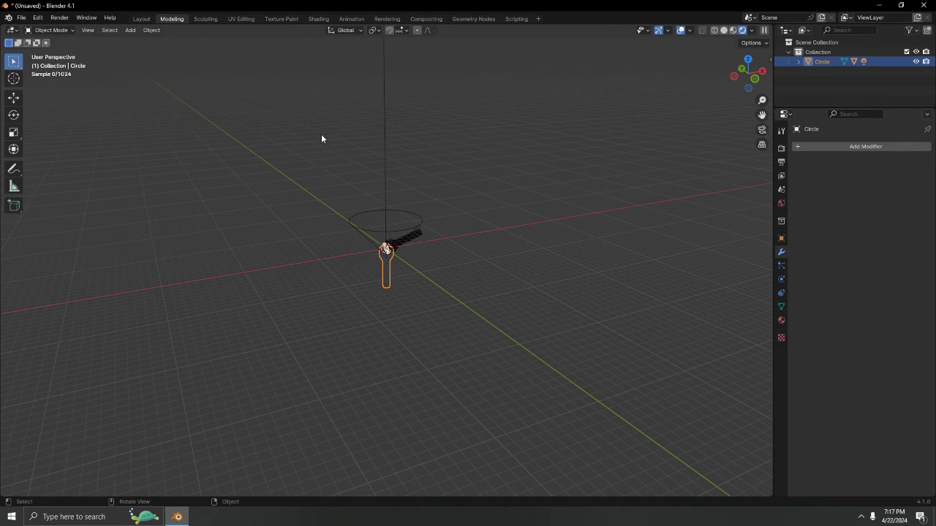
{"action": "key", "text": "Escape"}
- In the front view, rotate the flashlight to shine diagonally down toward negative X, and move it above the origin along positive X
{"action": "key", "text": "KP_1"}
{"action": "key", "text": "r"}
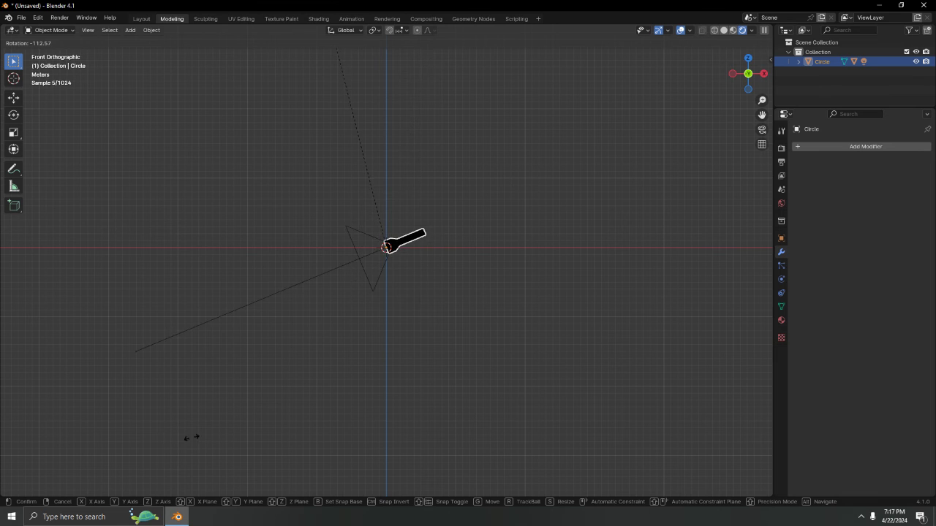
{"action": "left_click", "coordinate": [674, 391]}
{"action": "key", "text": "g"}
{"action": "left_click", "coordinate": [622, 253]}
{"action": "left_click", "coordinate": [470, 234]}
{"action": "middle_click_drag", "start_coordinate": [470, 234], "coordinate": [501, 274], "text": "shift"}
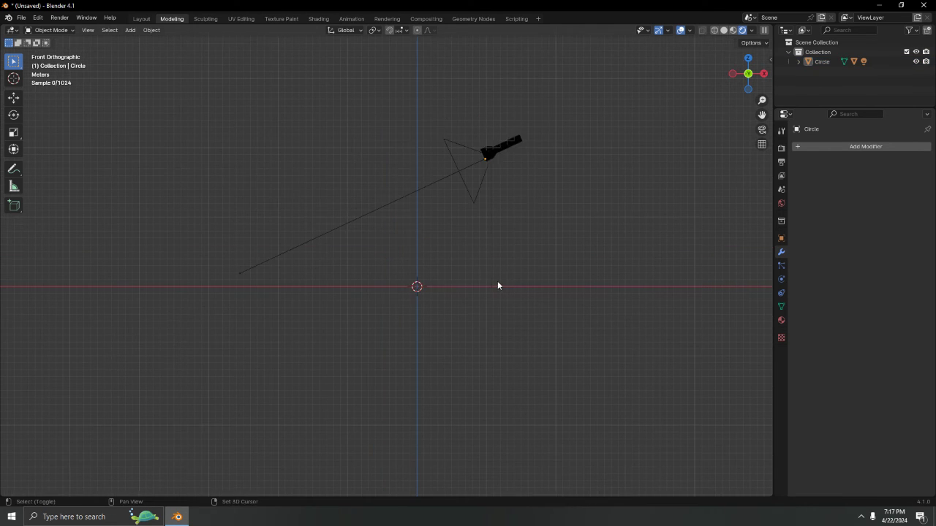
- Add a plane at the origin and scale it up as a ground surface beneath the flashlight
{"action": "key", "text": "shift+a"}
{"action": "key", "text": "Escape"}
{"action": "key", "text": "shift+a"}
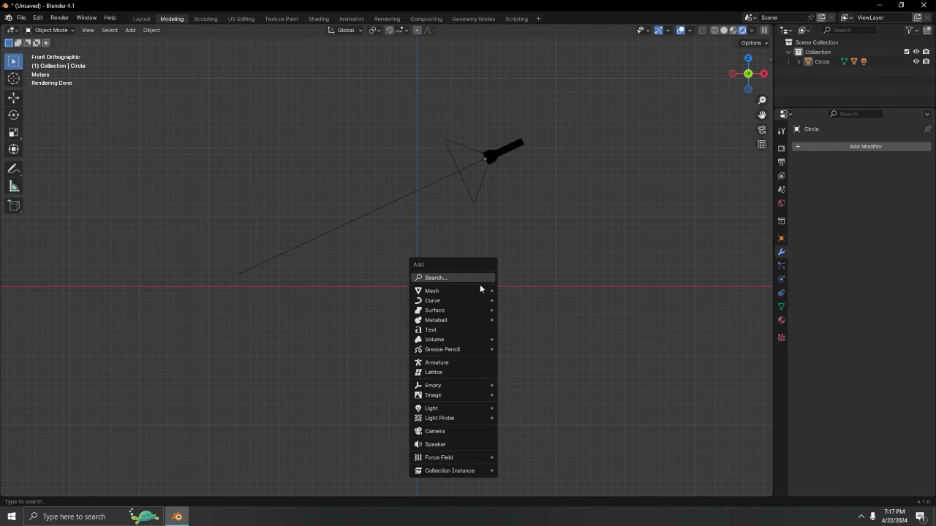
{"action": "mouse_move", "coordinate": [481, 289]}
{"action": "left_click", "coordinate": [556, 61]}
{"action": "key", "text": "s"}
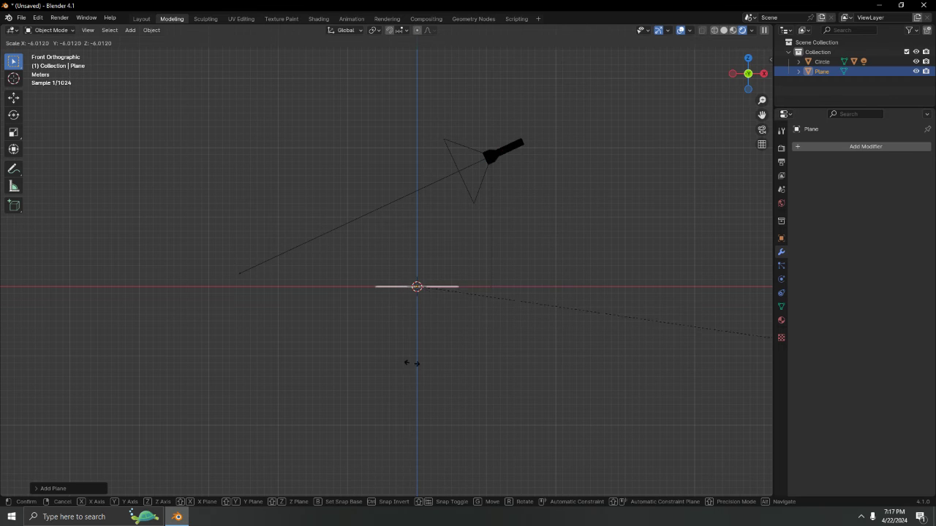
{"action": "left_click", "coordinate": [92, 309]}
- Try moving the flashlight across the plane to see how its beam falls on the surface
{"action": "middle_click_drag", "start_coordinate": [167, 345], "coordinate": [549, 169]}
{"action": "left_click", "coordinate": [522, 151]}
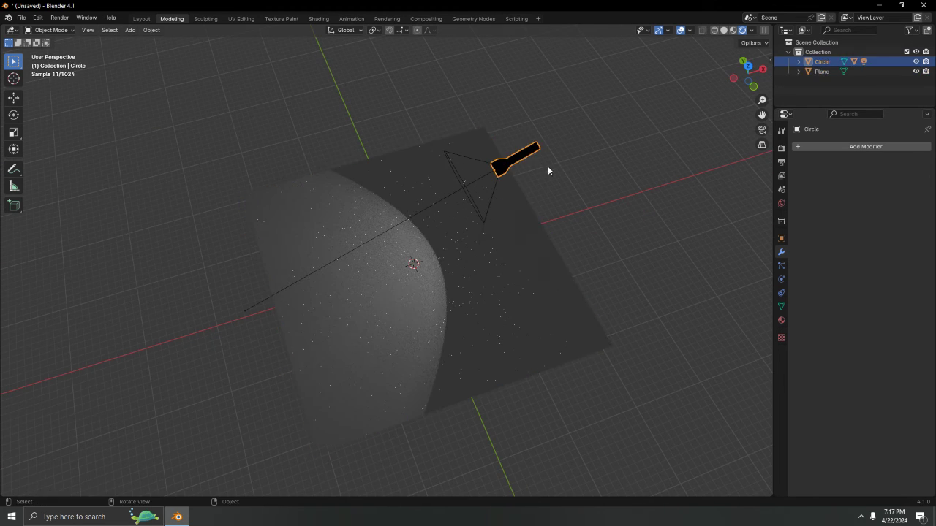
{"action": "key", "text": "g"}
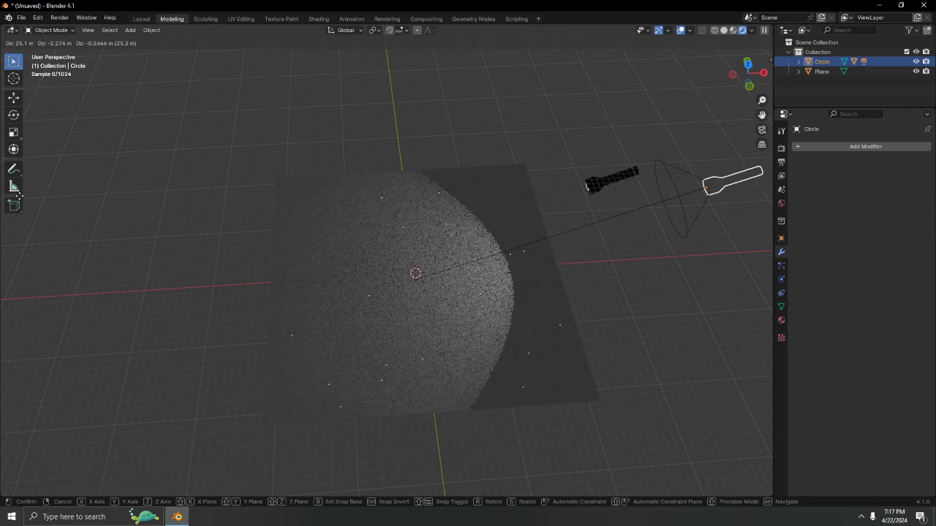
{"action": "right_click", "coordinate": [569, 296]}
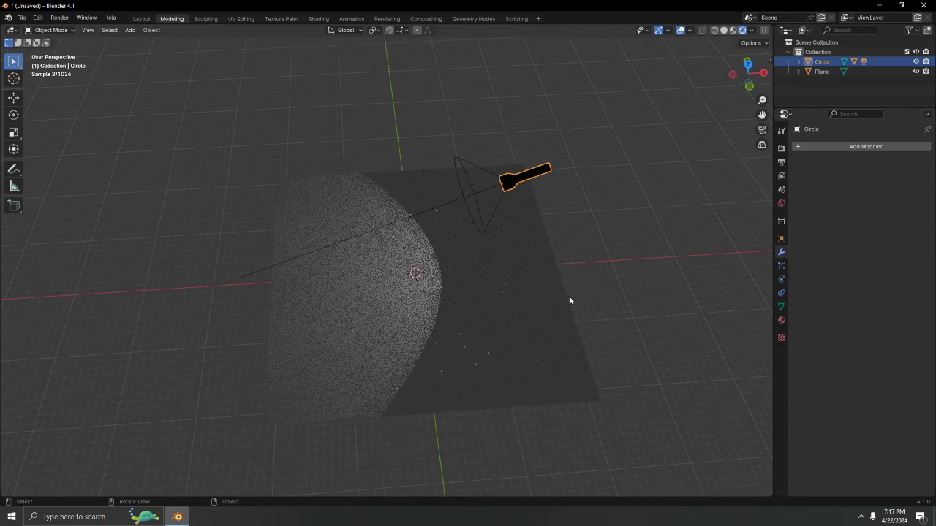
- Scale the ground plane up much larger and inspect how the flashlight's beam spreads across it
{"action": "left_click", "coordinate": [569, 296]}
{"action": "key", "text": "s"}
{"action": "left_click", "coordinate": [180, 134]}
{"action": "scroll", "coordinate": [180, 134], "scroll_direction": "down", "scroll_amount": 3}
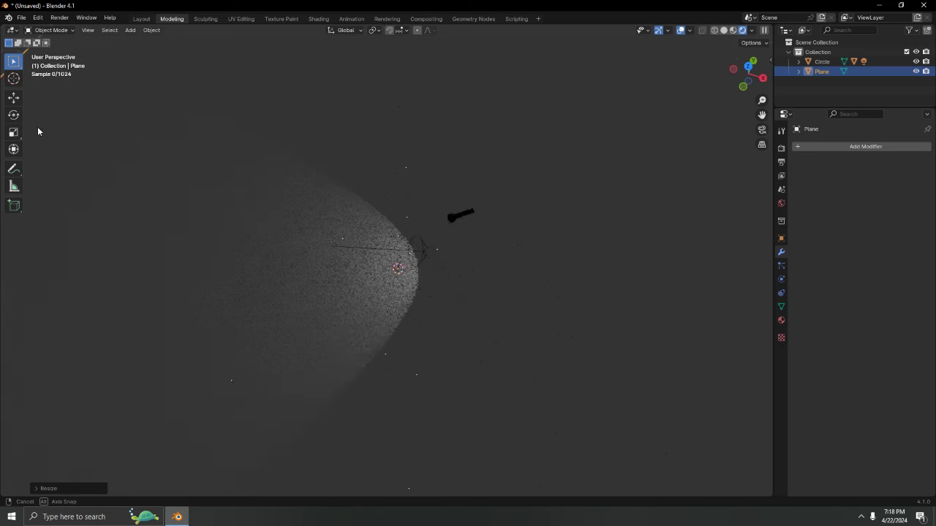
{"action": "middle_click_drag", "start_coordinate": [37, 128], "coordinate": [324, 184]}
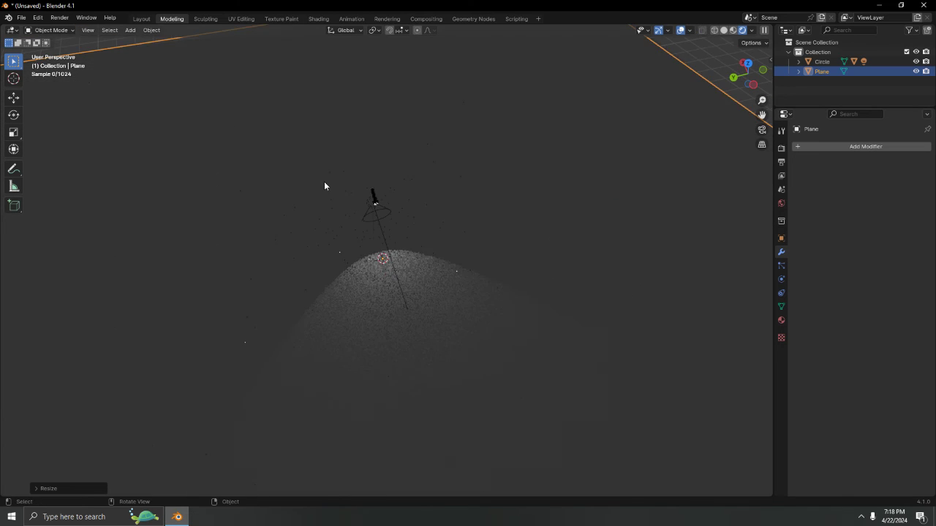
- Scale the ground plane down in two passes, the last by a factor of about 0.75
{"action": "key", "text": "s"}
{"action": "left_click", "coordinate": [395, 332]}
{"action": "scroll", "coordinate": [434, 332], "scroll_direction": "down", "scroll_amount": 2}
{"action": "middle_click_drag", "start_coordinate": [476, 281], "coordinate": [371, 267]}
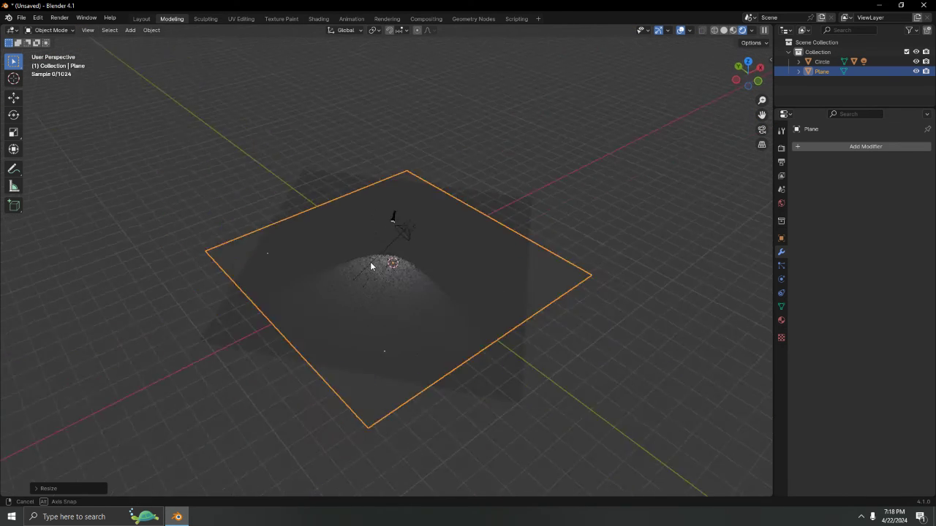
{"action": "scroll", "coordinate": [370, 265], "scroll_direction": "up", "scroll_amount": 4}
{"action": "key", "text": "s"}
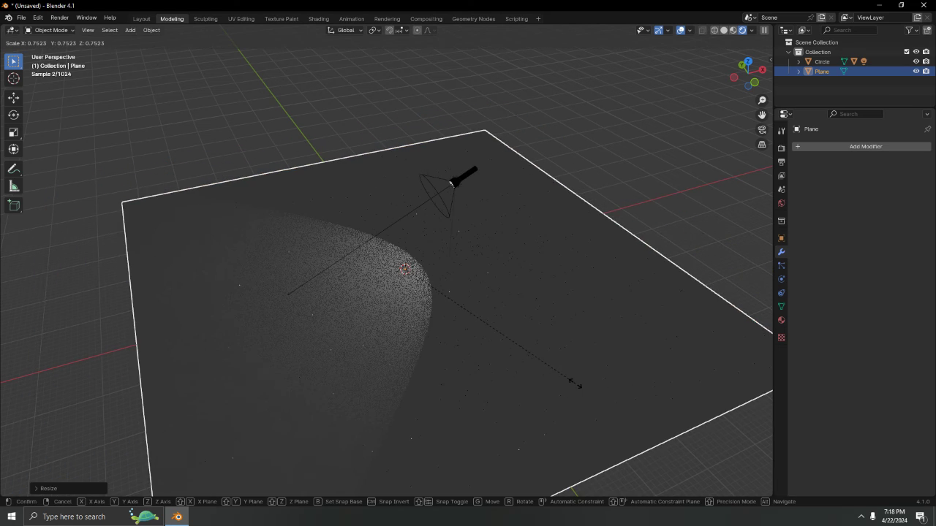
{"action": "left_click", "coordinate": [575, 384]}
- Soften the edge of the flashlight's spot light by raising its beam blend to about 0.308
{"action": "left_click", "coordinate": [432, 208]}
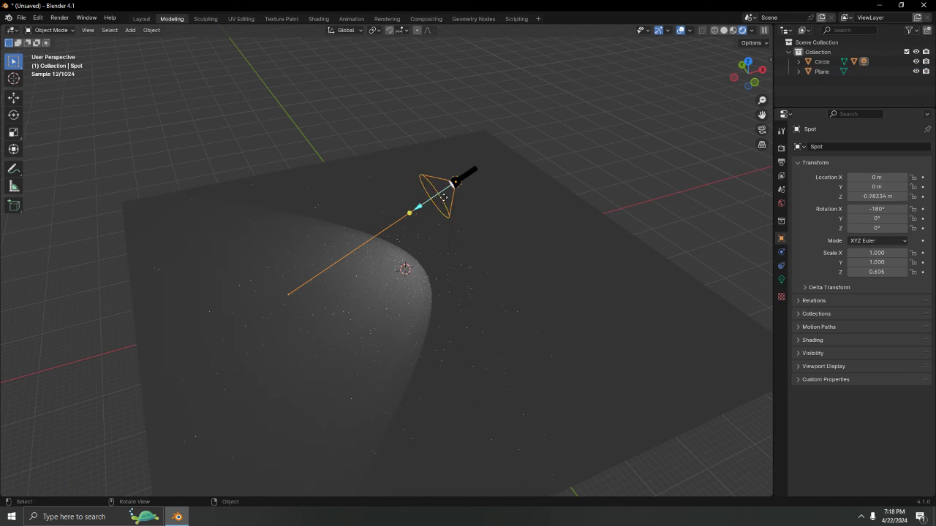
{"action": "left_click", "coordinate": [781, 279]}
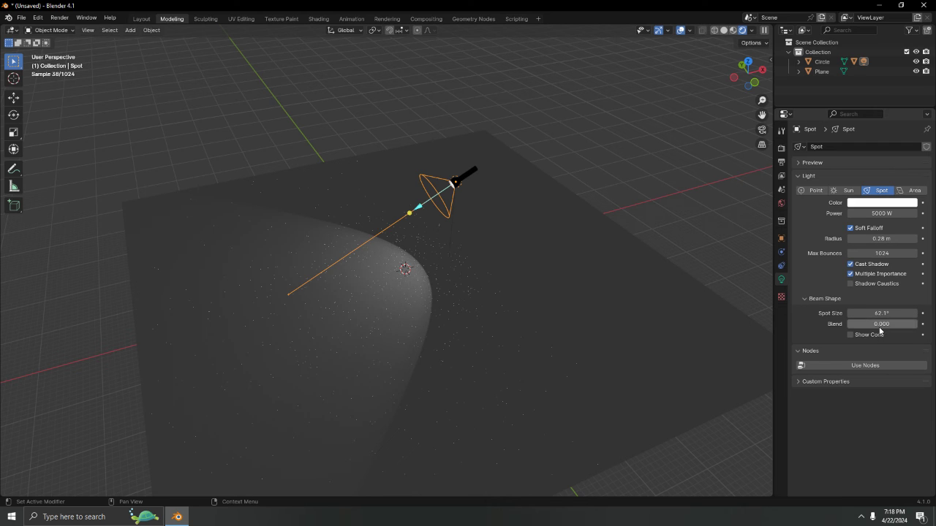
{"action": "scroll", "coordinate": [503, 361], "scroll_direction": "up", "scroll_amount": 6}
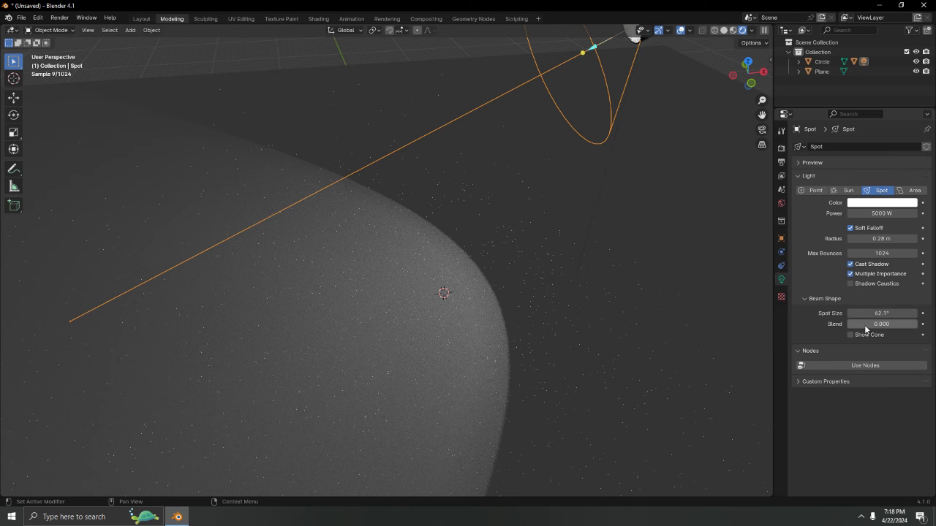
{"action": "left_click_drag", "start_coordinate": [878, 329], "coordinate": [900, 324]}
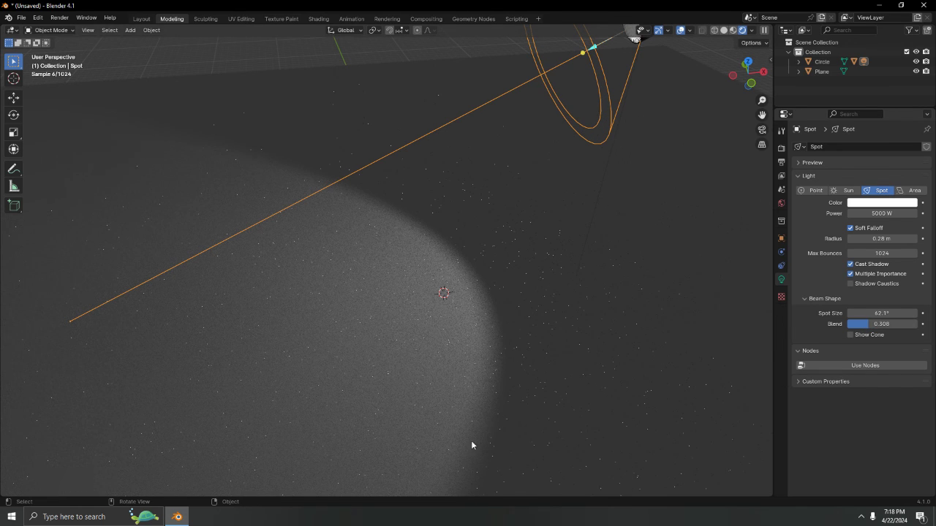
- Enable denoising for the Cycles viewport render
{"action": "scroll", "coordinate": [512, 409], "scroll_direction": "down", "scroll_amount": 6}
{"action": "middle_click_drag", "start_coordinate": [640, 177], "coordinate": [755, 204]}
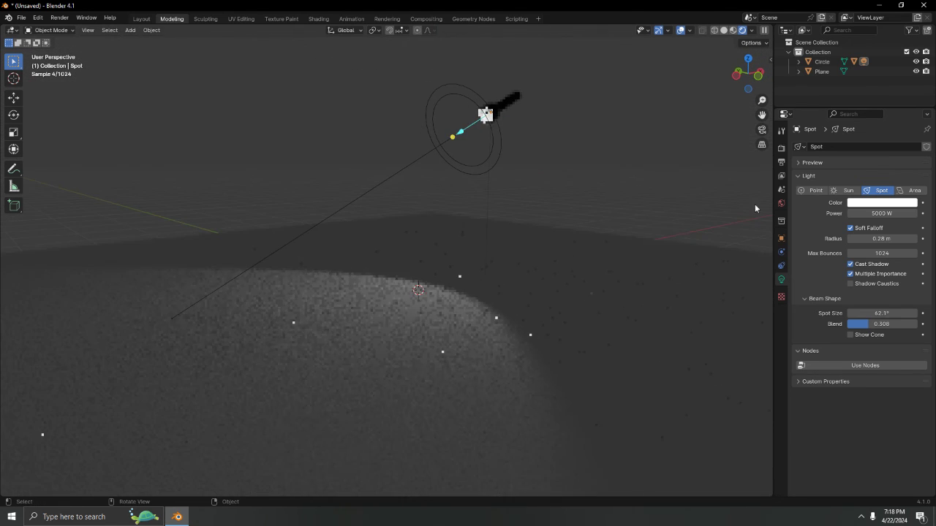
{"action": "left_click", "coordinate": [781, 147]}
{"action": "left_click", "coordinate": [819, 263]}
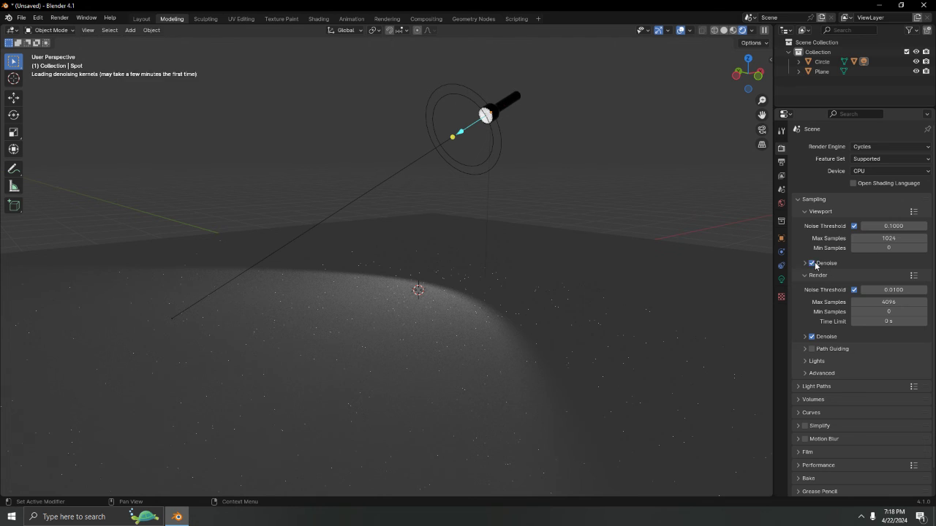
{"action": "middle_click_drag", "start_coordinate": [554, 266], "coordinate": [636, 174]}
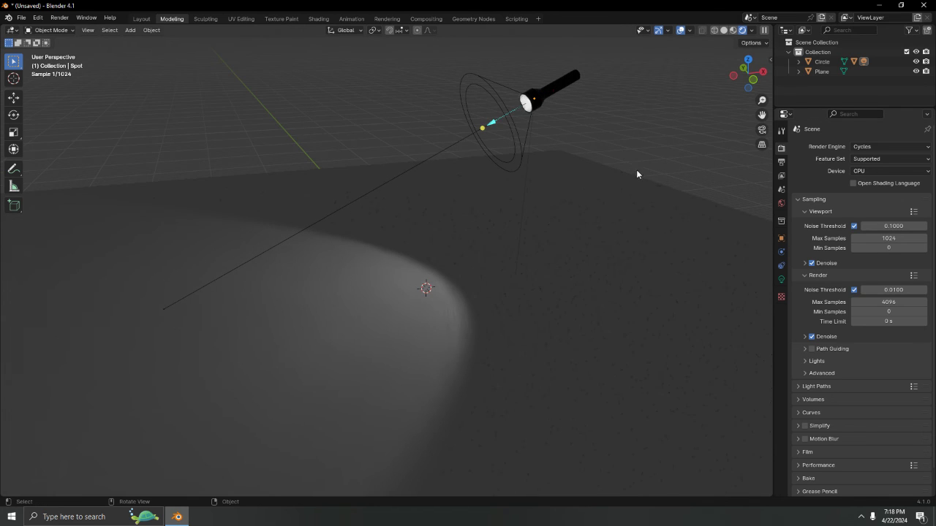
- Hide the viewport overlays, then select the flashlight and move it over the plane in the top view
{"action": "left_click", "coordinate": [681, 30]}
{"action": "middle_click_drag", "start_coordinate": [580, 238], "coordinate": [366, 241]}
{"action": "left_click", "coordinate": [166, 161]}
{"action": "middle_click_drag", "start_coordinate": [166, 160], "coordinate": [452, 289]}
{"action": "scroll", "coordinate": [452, 289], "scroll_direction": "down", "scroll_amount": 5}
{"action": "key", "text": "KP_7"}
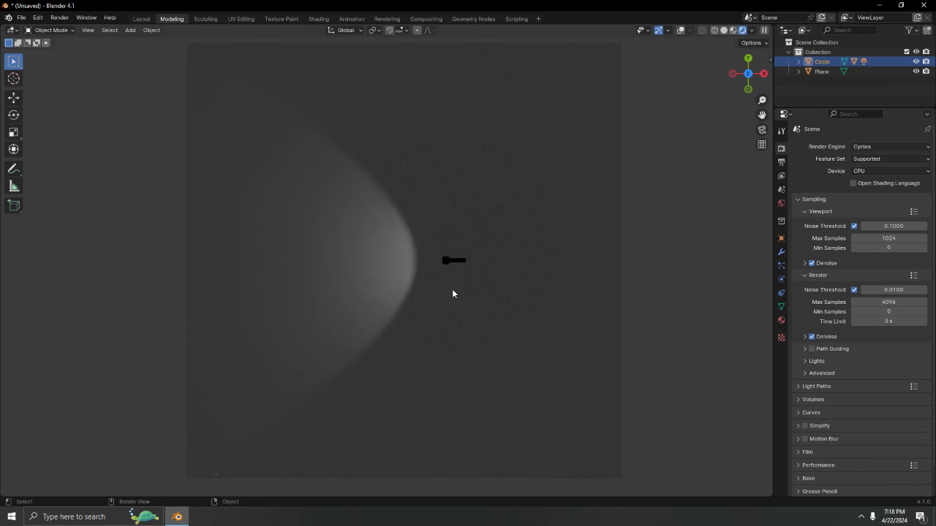
{"action": "key", "text": "g"}
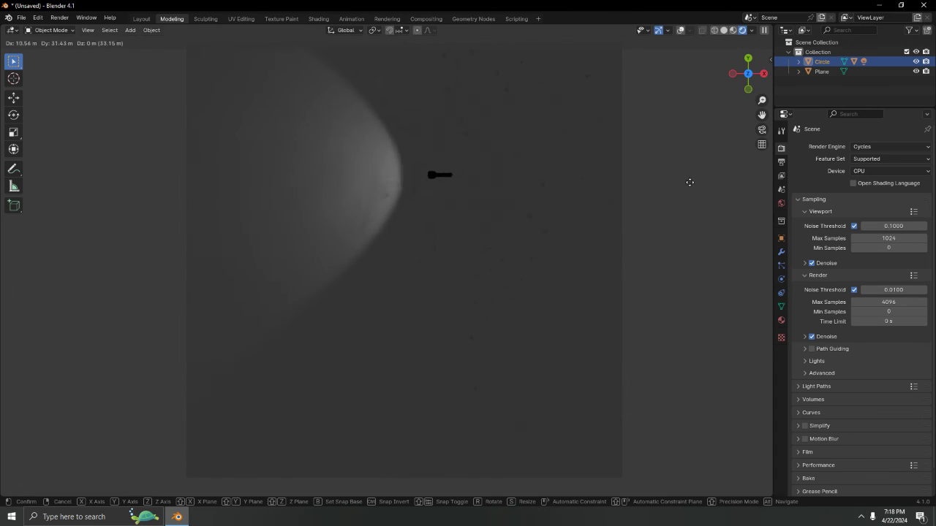
{"action": "left_click", "coordinate": [695, 329]}
- Try rotating the flashlight about the global Z axis to sweep its beam across the plane
{"action": "key", "text": "r"}
{"action": "key", "text": "z"}
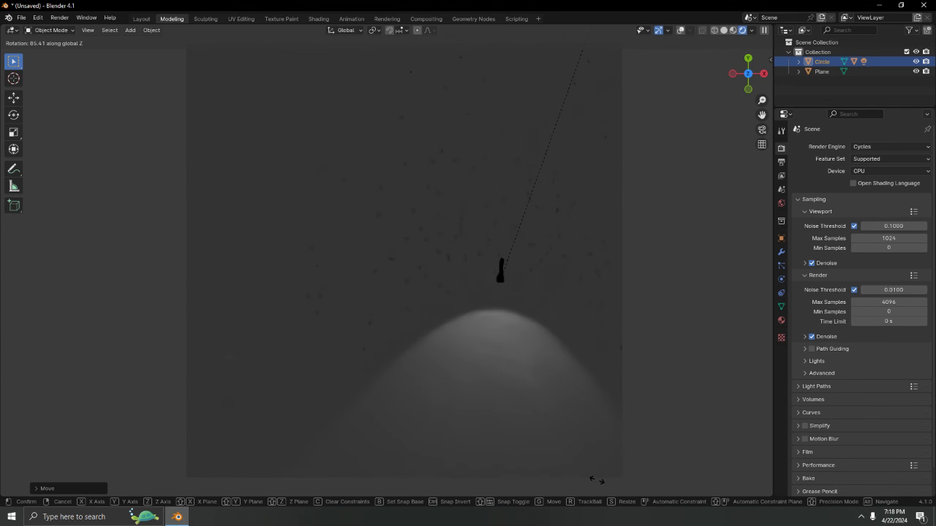
{"action": "left_click", "coordinate": [590, 130]}
{"action": "right_click", "coordinate": [759, 524]}
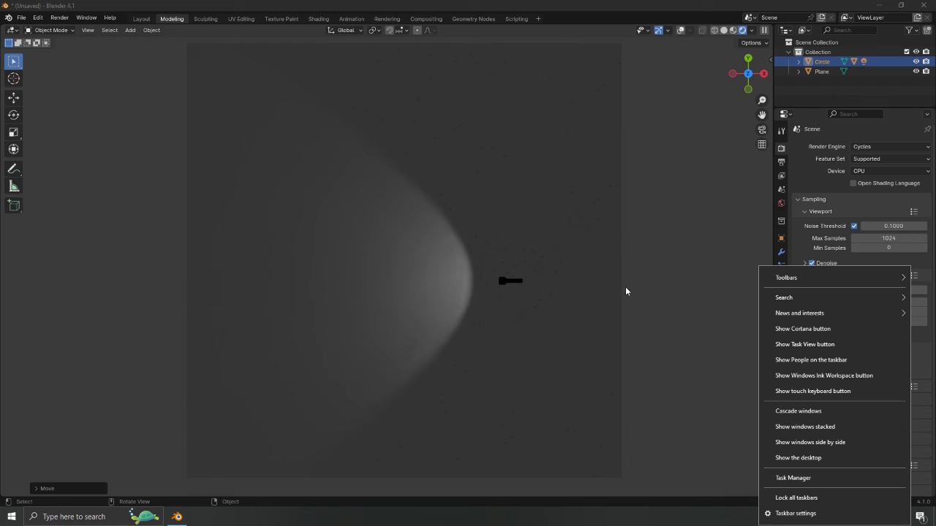
{"action": "left_click", "coordinate": [500, 291]}
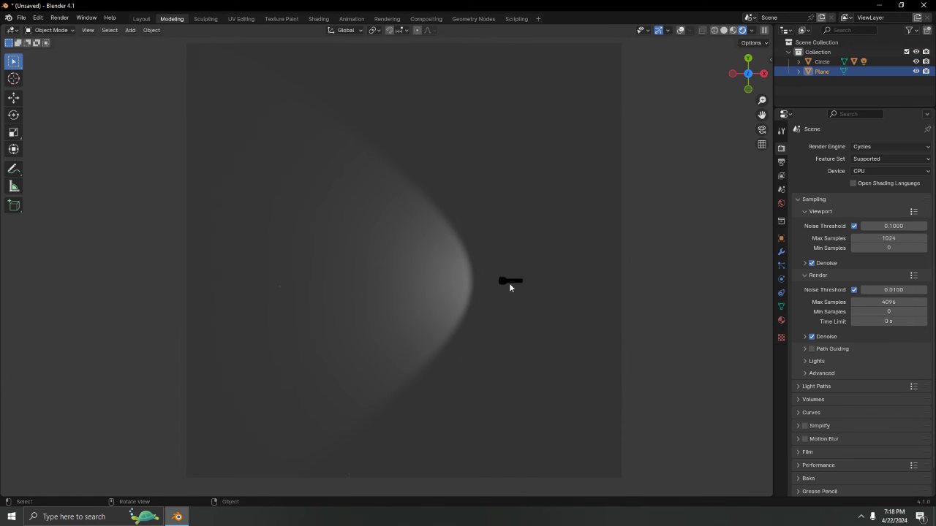
- Move the flashlight back toward the plane's centre in the top view and inspect its beam from an angle
{"action": "key", "text": "g"}
{"action": "left_click", "coordinate": [593, 275]}
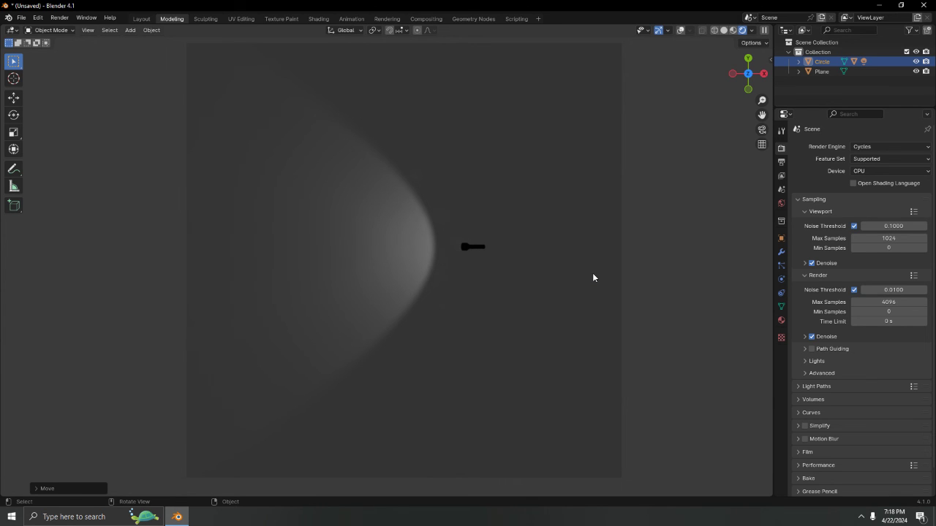
{"action": "middle_click_drag", "start_coordinate": [470, 321], "coordinate": [484, 209]}
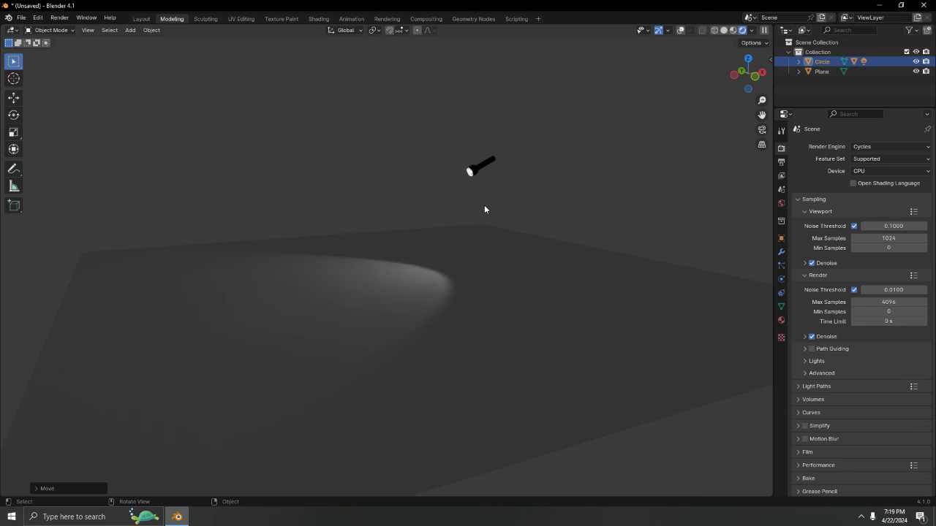